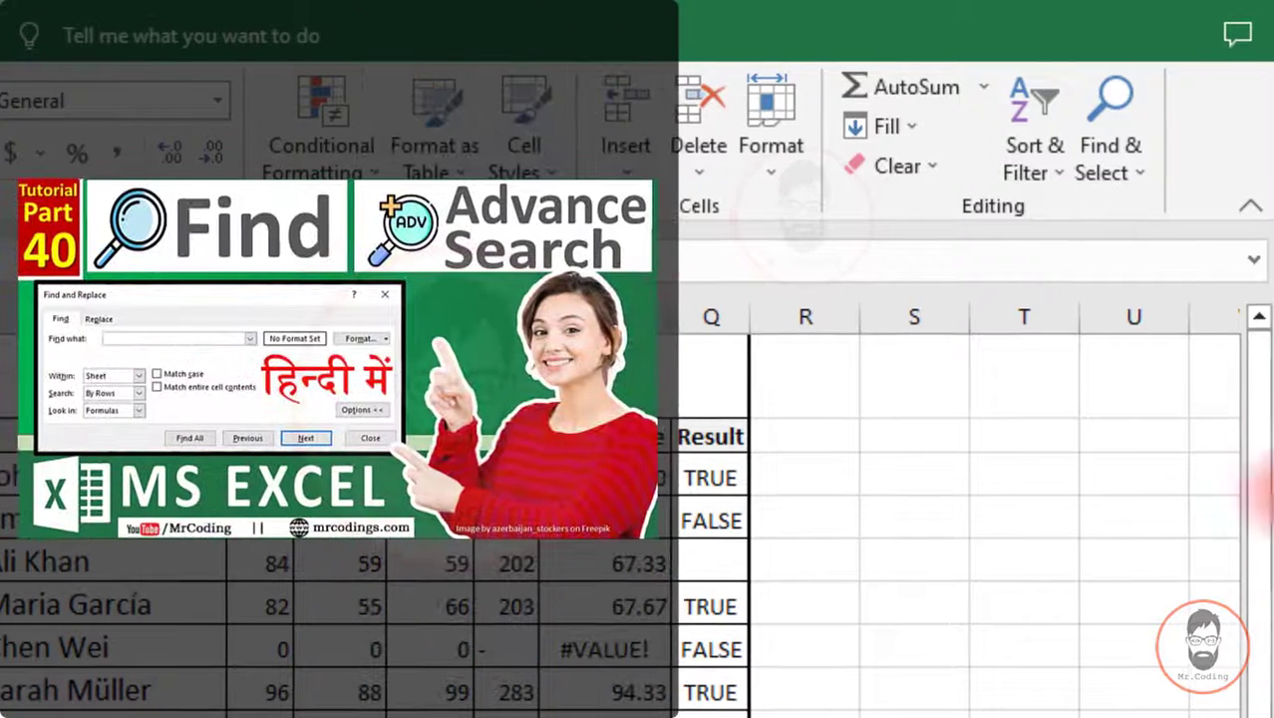
- Use Go To to jump to cell C16 on the Class A-B sheet
{"action": "left_click", "coordinate": [1115, 151]}
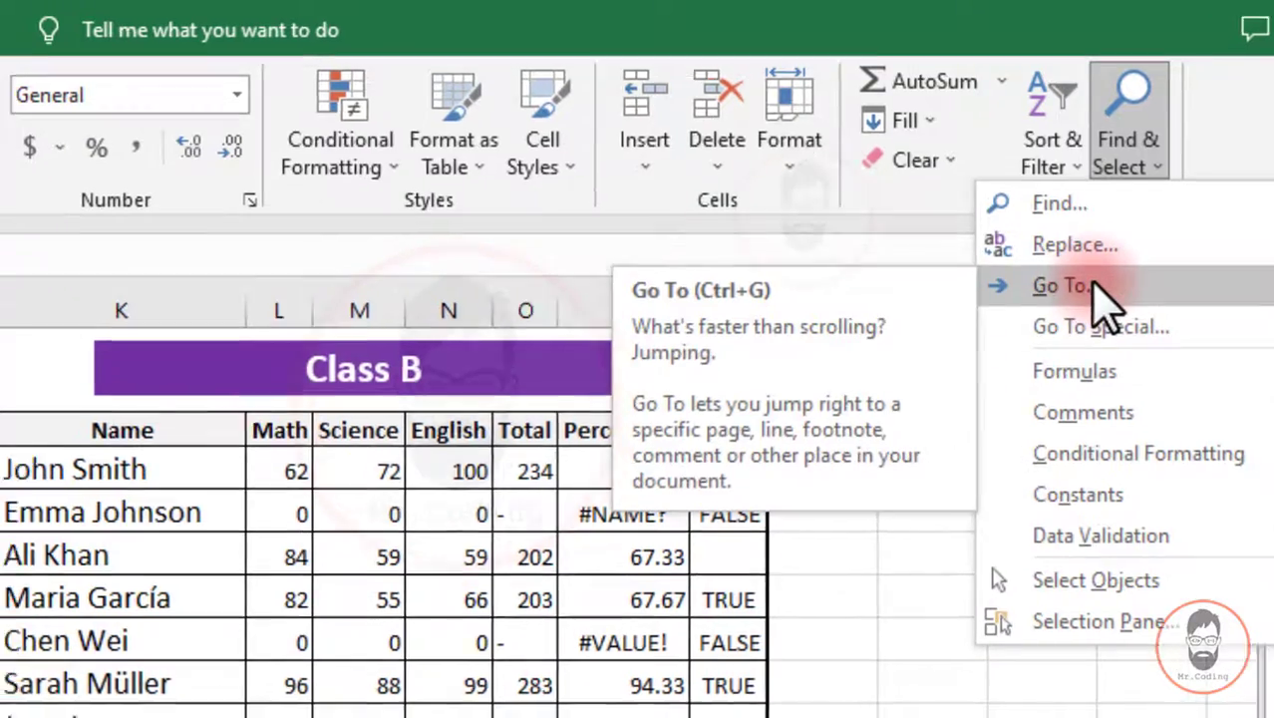
{"action": "left_click", "coordinate": [1063, 286]}
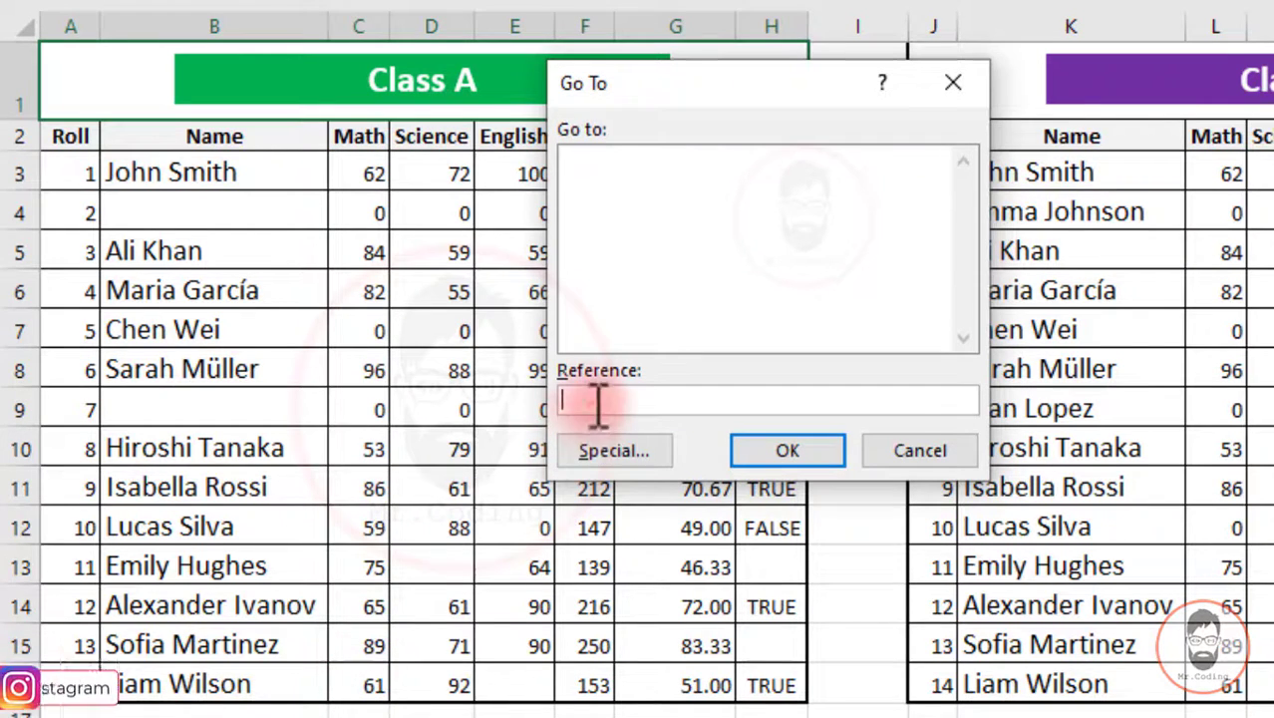
{"action": "type", "text": "c16"}
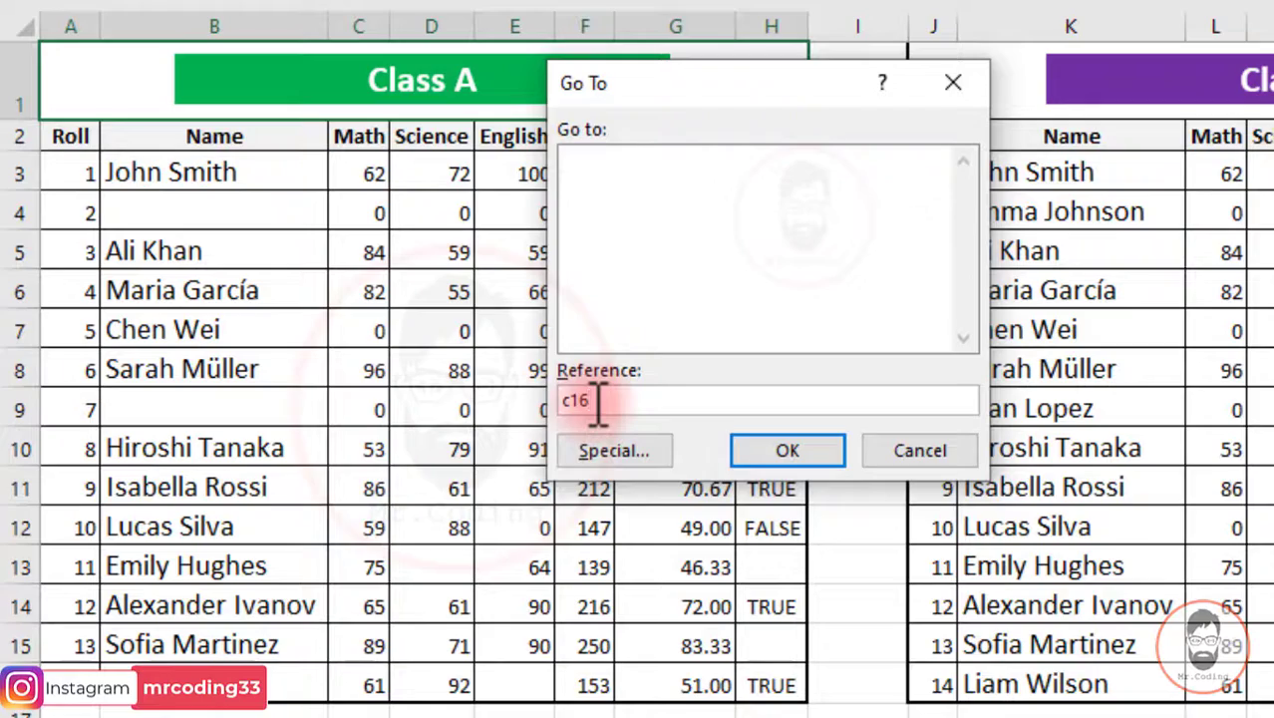
{"action": "left_click", "coordinate": [787, 450]}
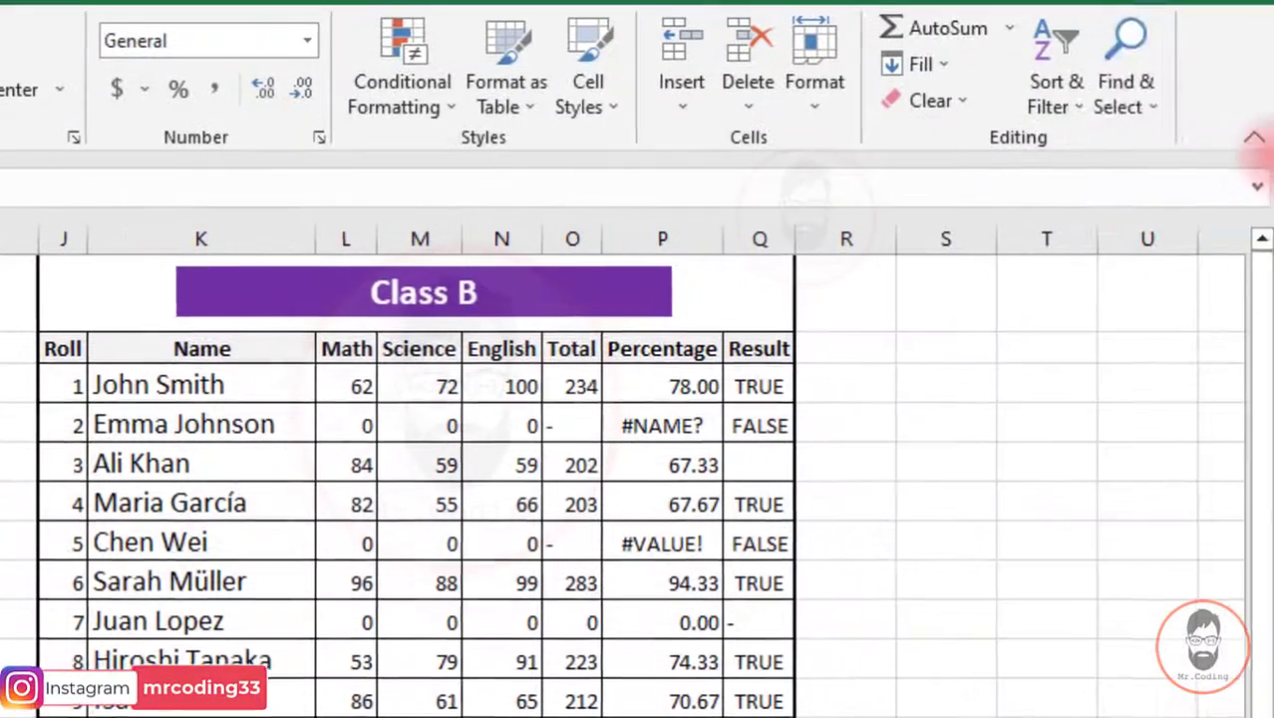
{"action": "left_click", "coordinate": [1147, 100]}
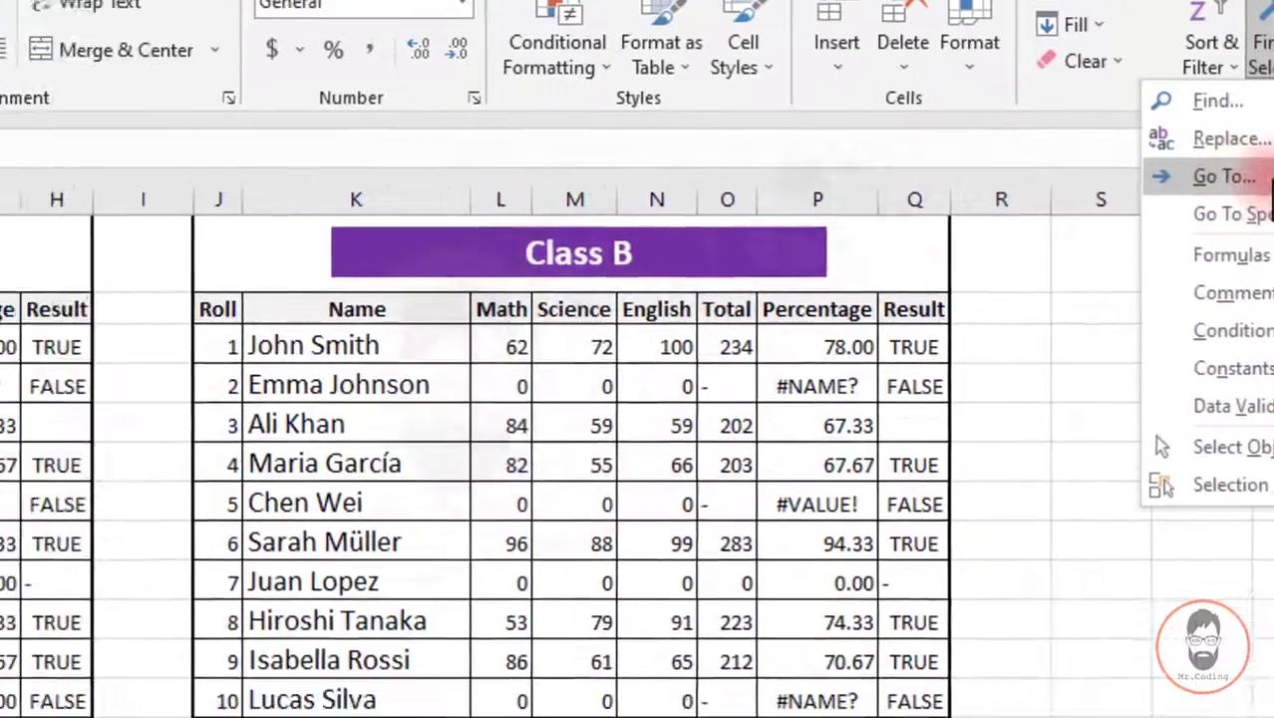
{"action": "left_click", "coordinate": [1077, 221]}
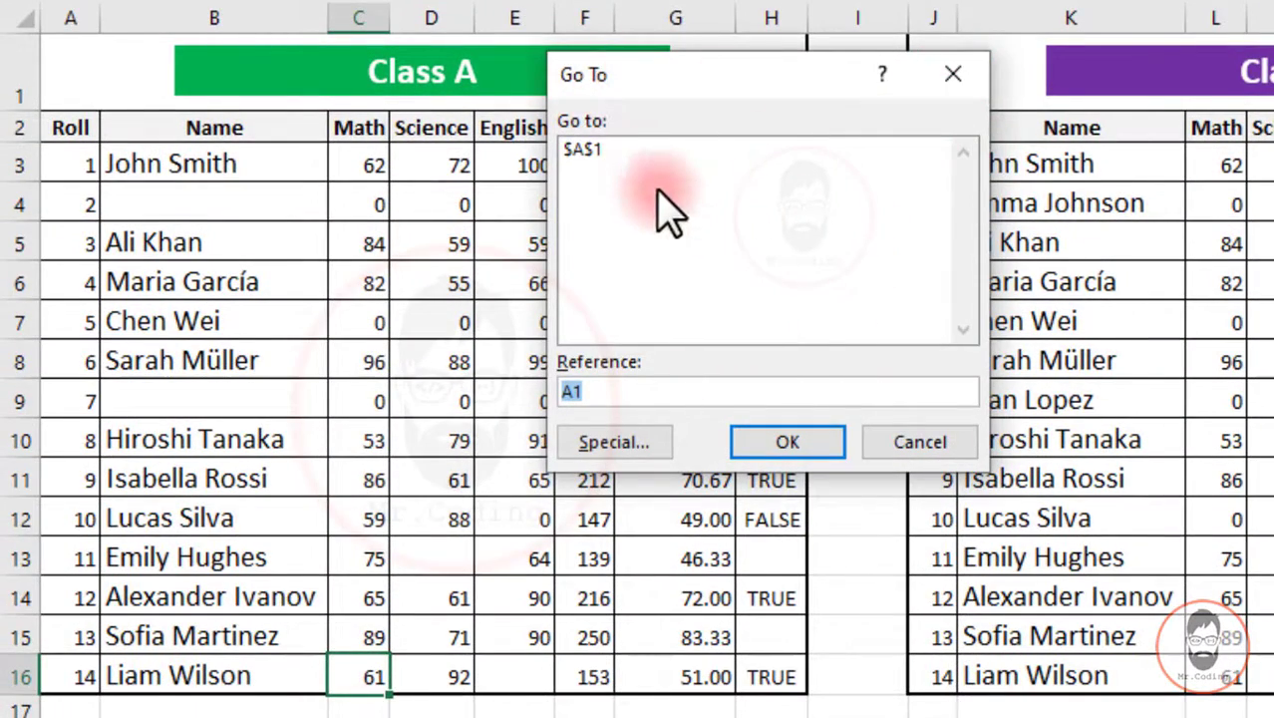
{"action": "left_click", "coordinate": [952, 75]}
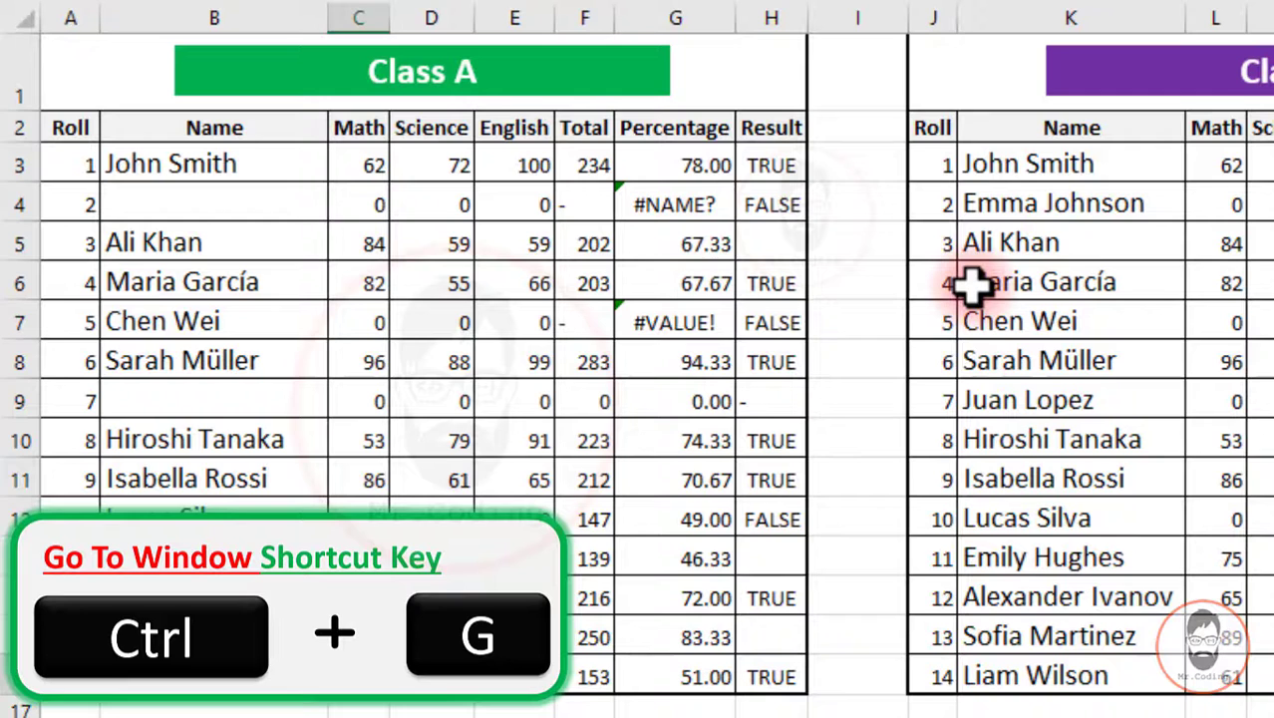
{"action": "key", "text": "ctrl+g"}
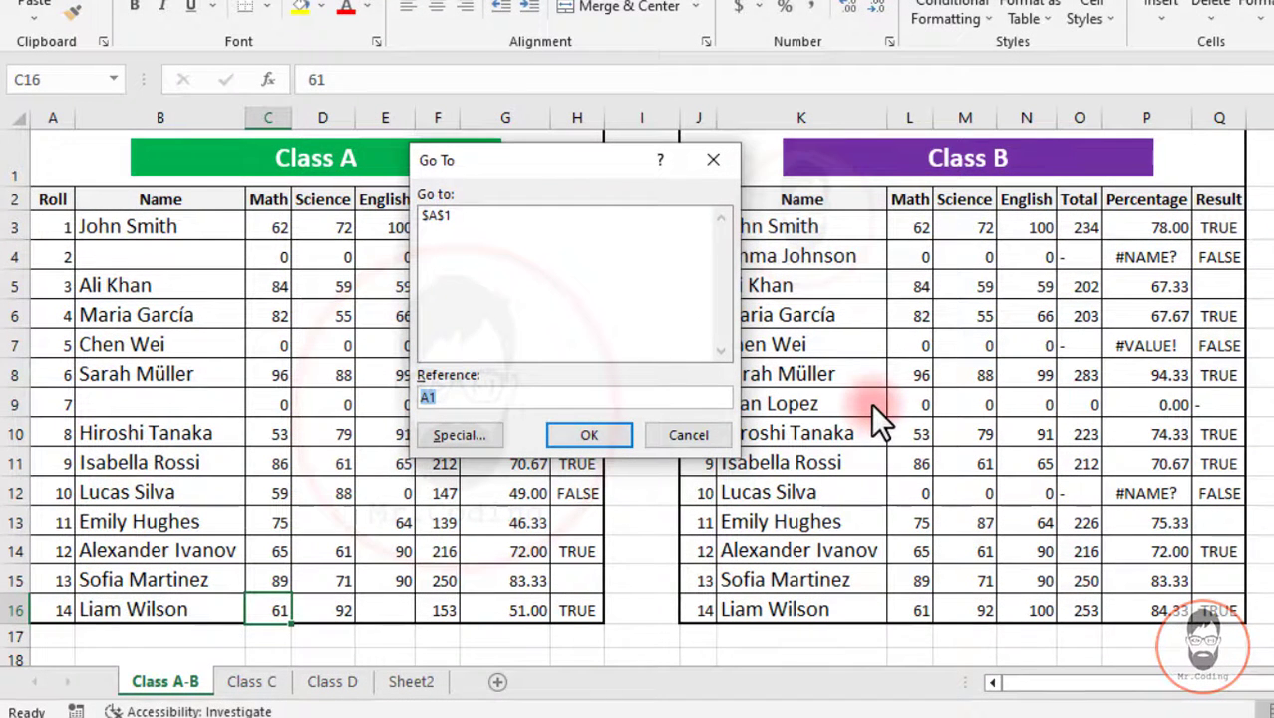
{"action": "key", "text": "Escape"}
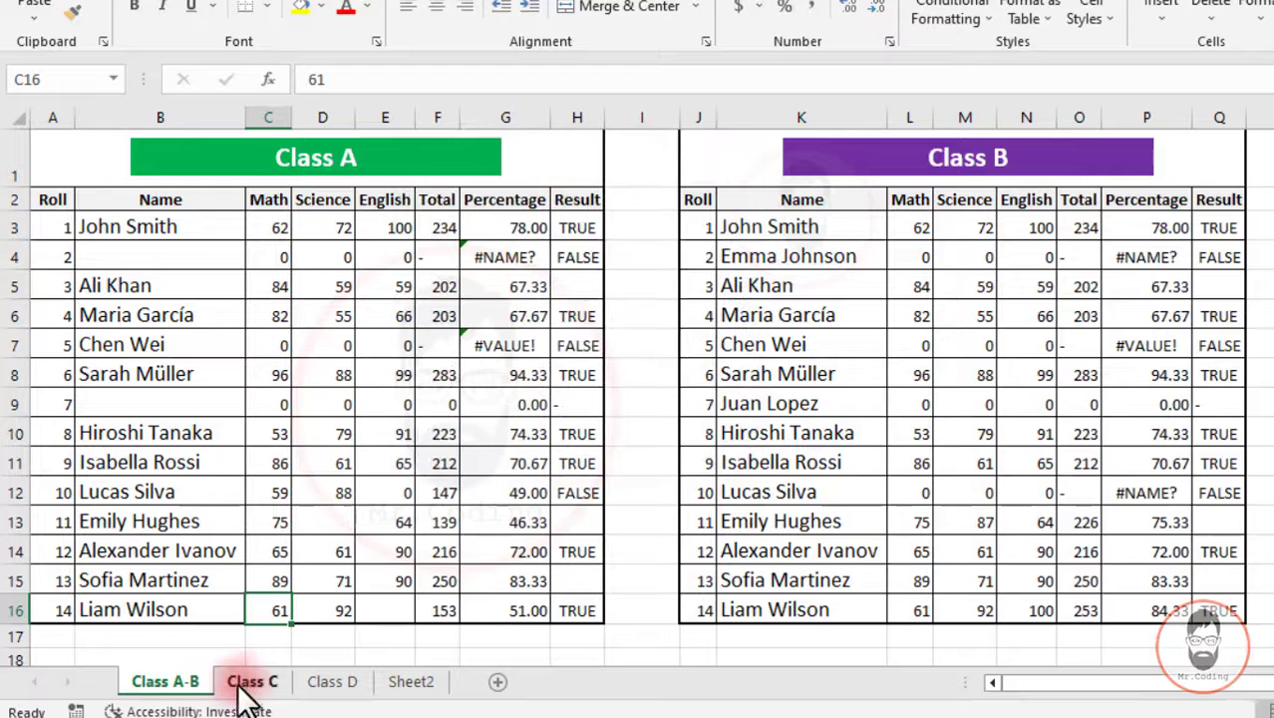
- Select the whole table A1:H16 on the Class D sheet and on the Class C sheet
{"action": "left_click", "coordinate": [254, 682]}
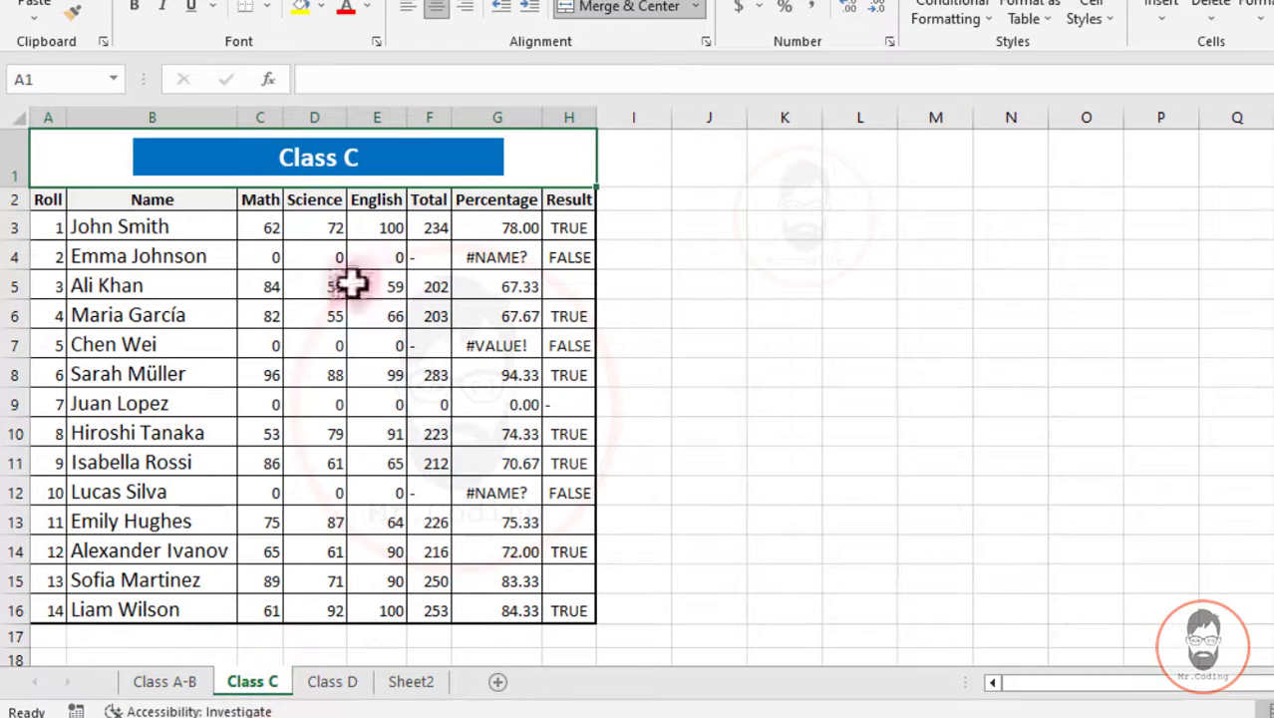
{"action": "left_click", "coordinate": [334, 684]}
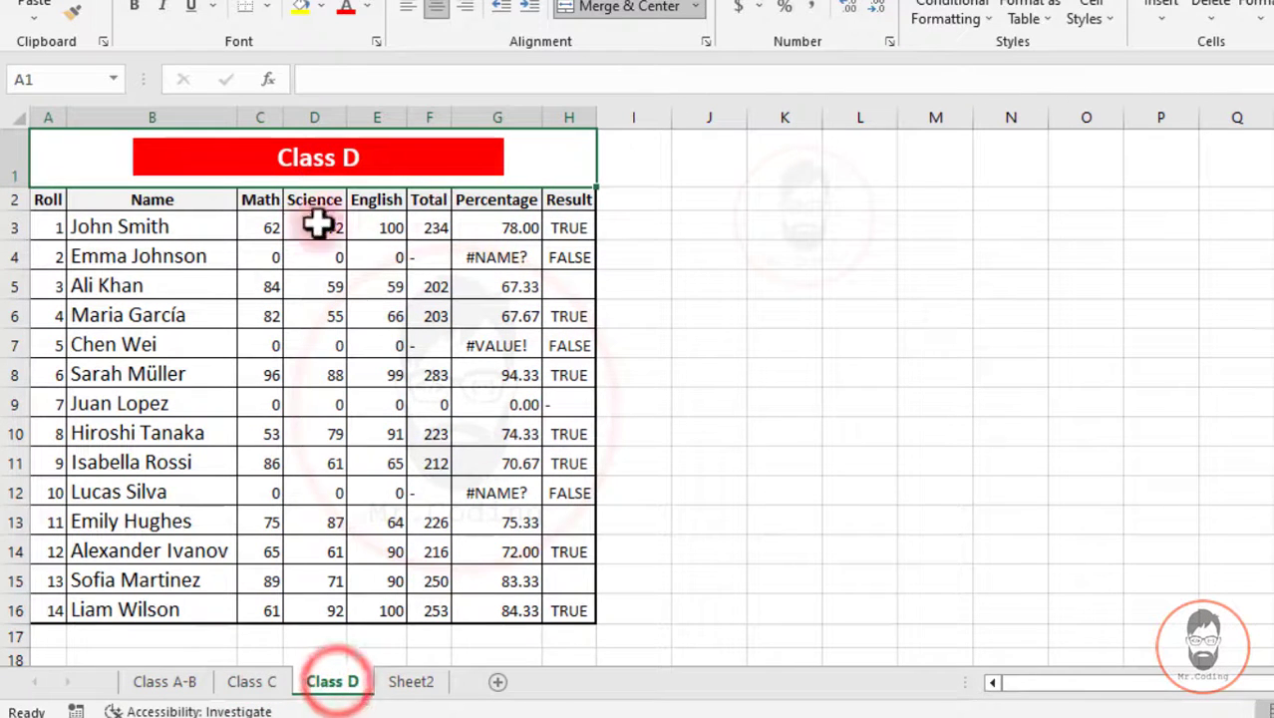
{"action": "mouse_move", "coordinate": [65, 165]}
{"action": "left_mouse_down"}
{"action": "mouse_move", "coordinate": [233, 270]}
{"action": "mouse_move", "coordinate": [472, 560]}
{"action": "mouse_move", "coordinate": [444, 643]}
{"action": "left_mouse_up"}
{"action": "left_click", "coordinate": [264, 686]}
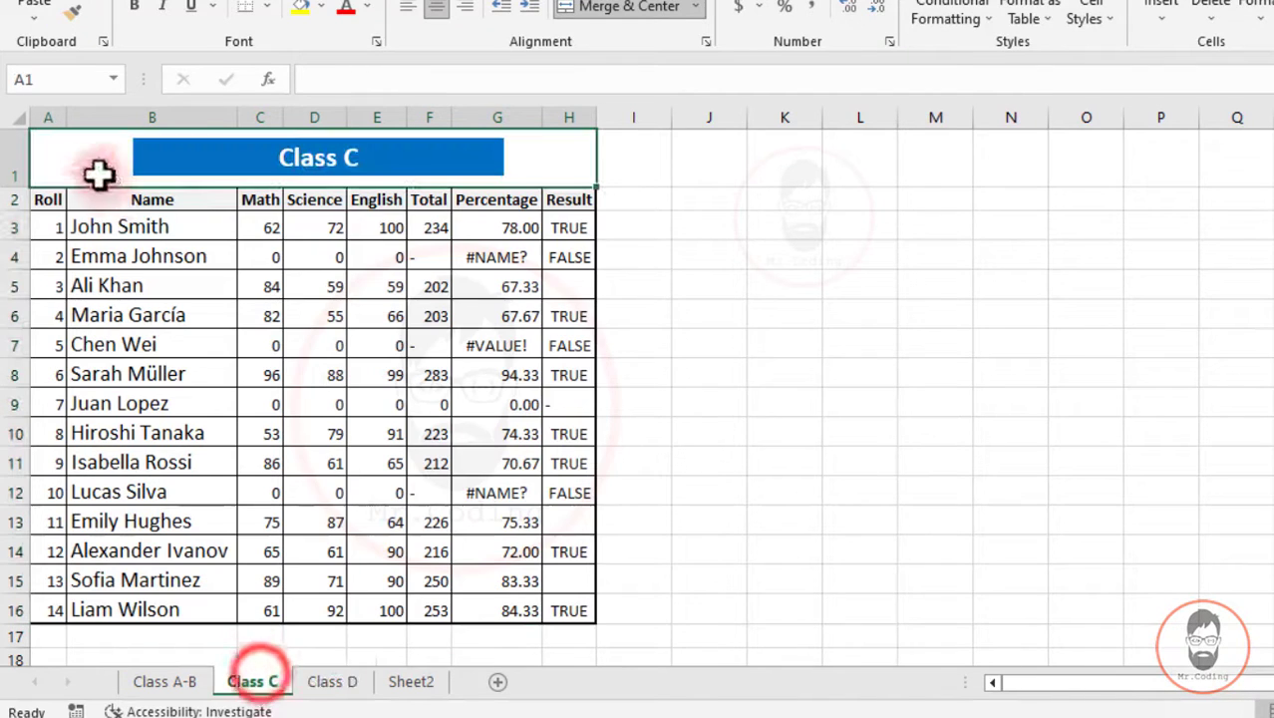
{"action": "left_click_drag", "start_coordinate": [98, 174], "coordinate": [454, 606]}
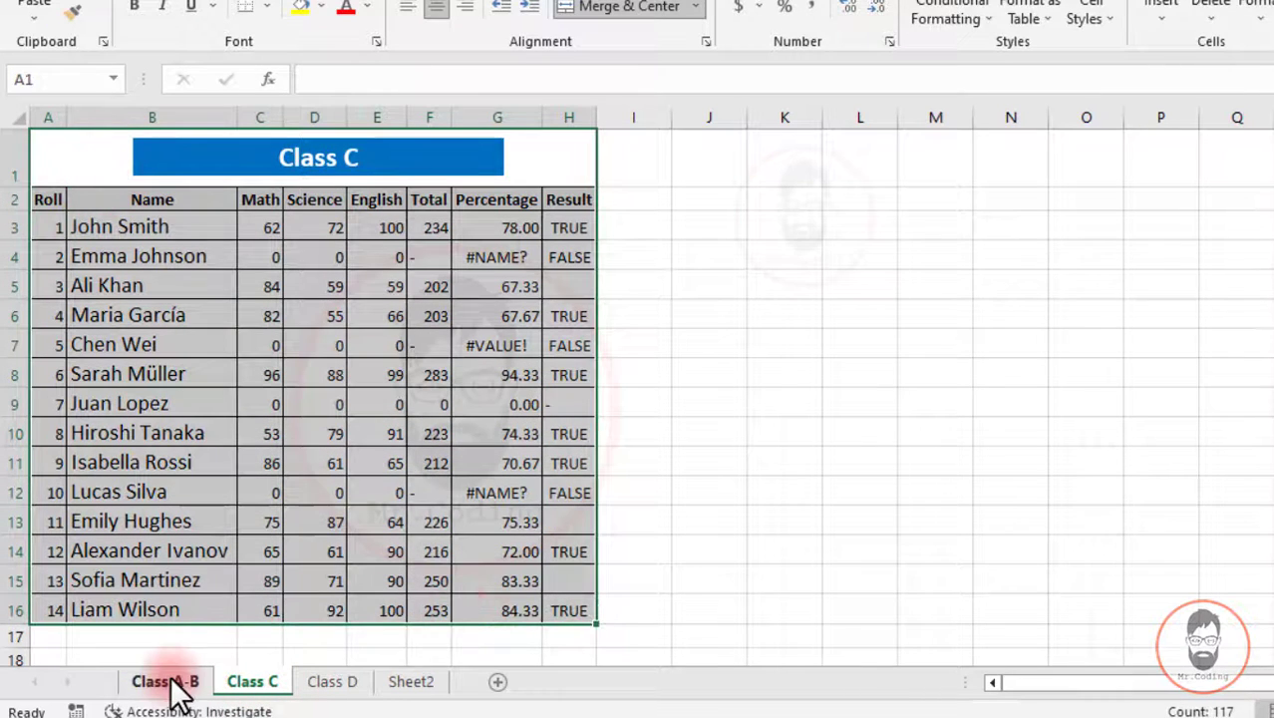
- Define the workbook-level name ClassA for the Class A table, A1:H16, on the Class A-B sheet
{"action": "left_click", "coordinate": [170, 683]}
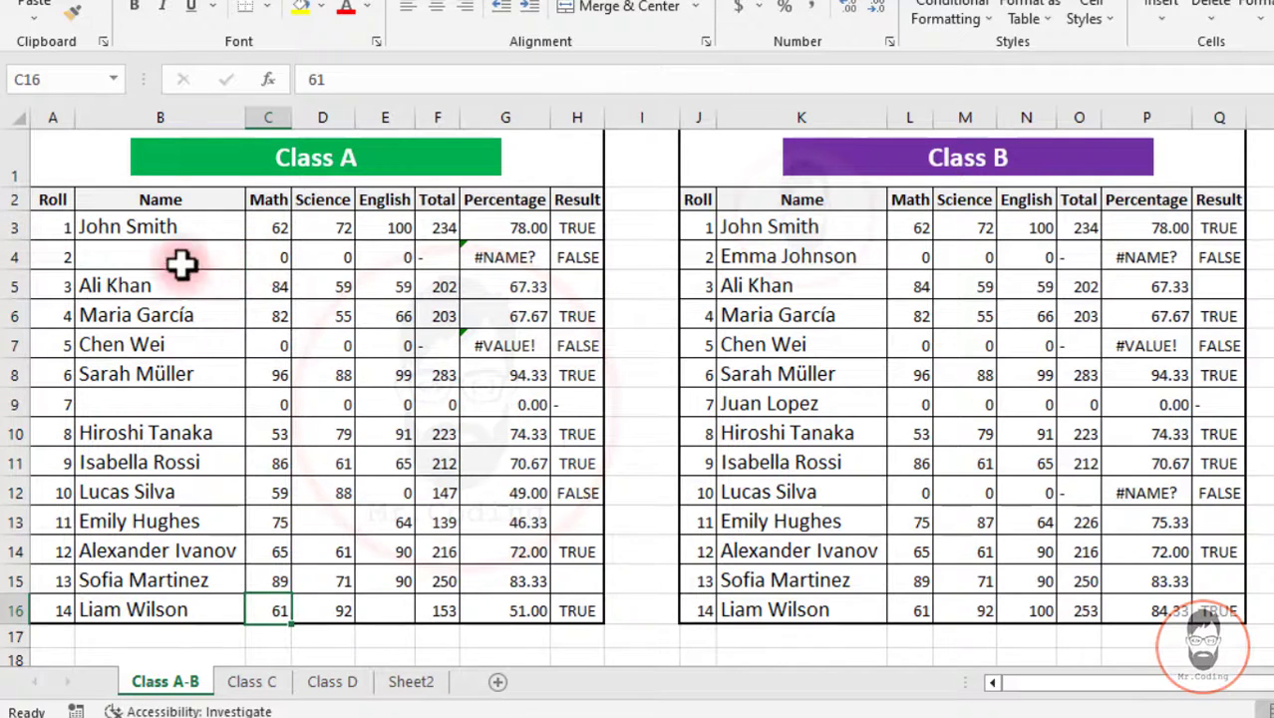
{"action": "left_click_drag", "start_coordinate": [42, 147], "coordinate": [494, 610]}
{"action": "right_click", "coordinate": [397, 349]}
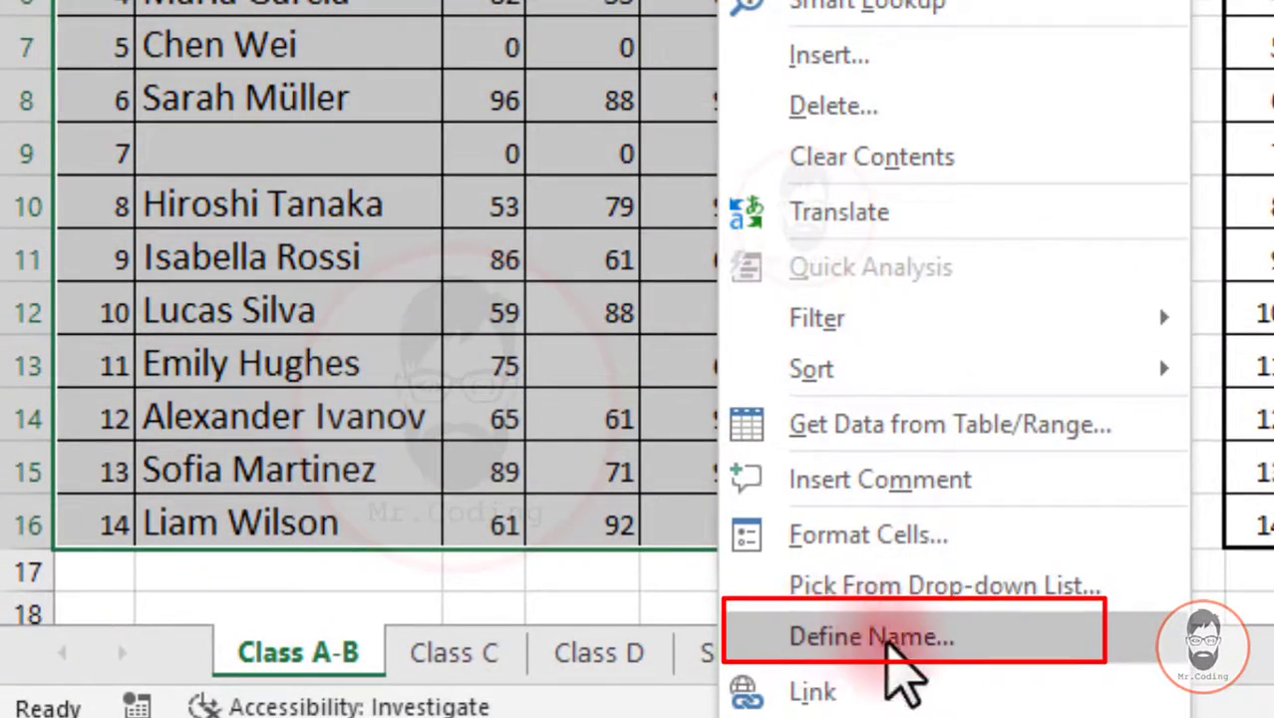
{"action": "left_click", "coordinate": [928, 644]}
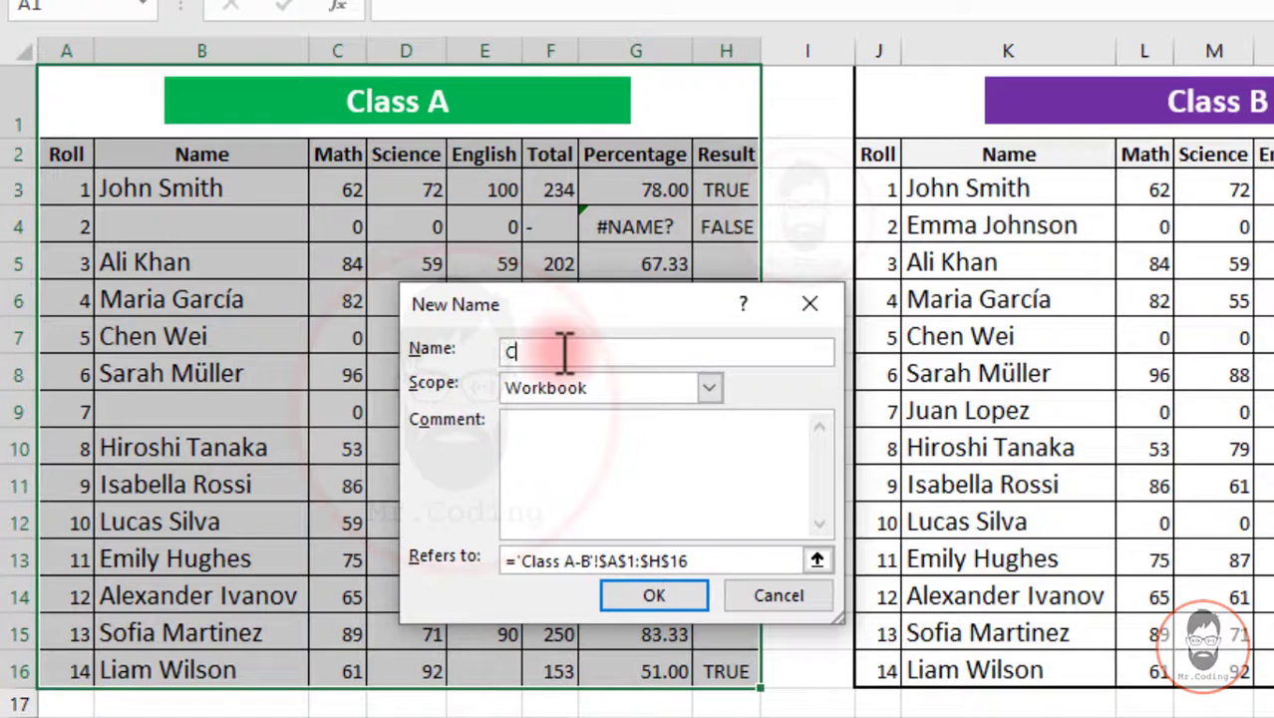
{"action": "type", "text": "ClassA"}
{"action": "left_click", "coordinate": [653, 596]}
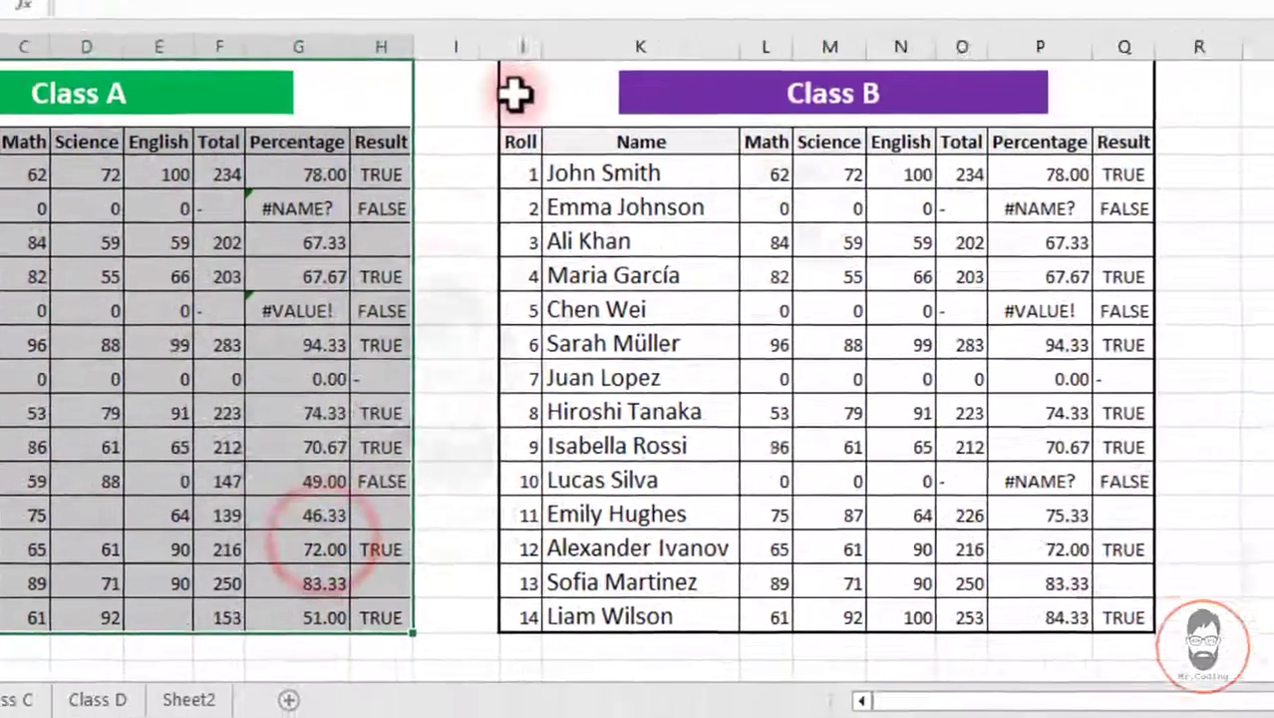
- Define the workbook-level name ClassB for the Class B table, J1:Q16, on the Class A-B sheet
{"action": "left_click_drag", "start_coordinate": [874, 99], "coordinate": [838, 594]}
{"action": "right_click", "coordinate": [848, 511]}
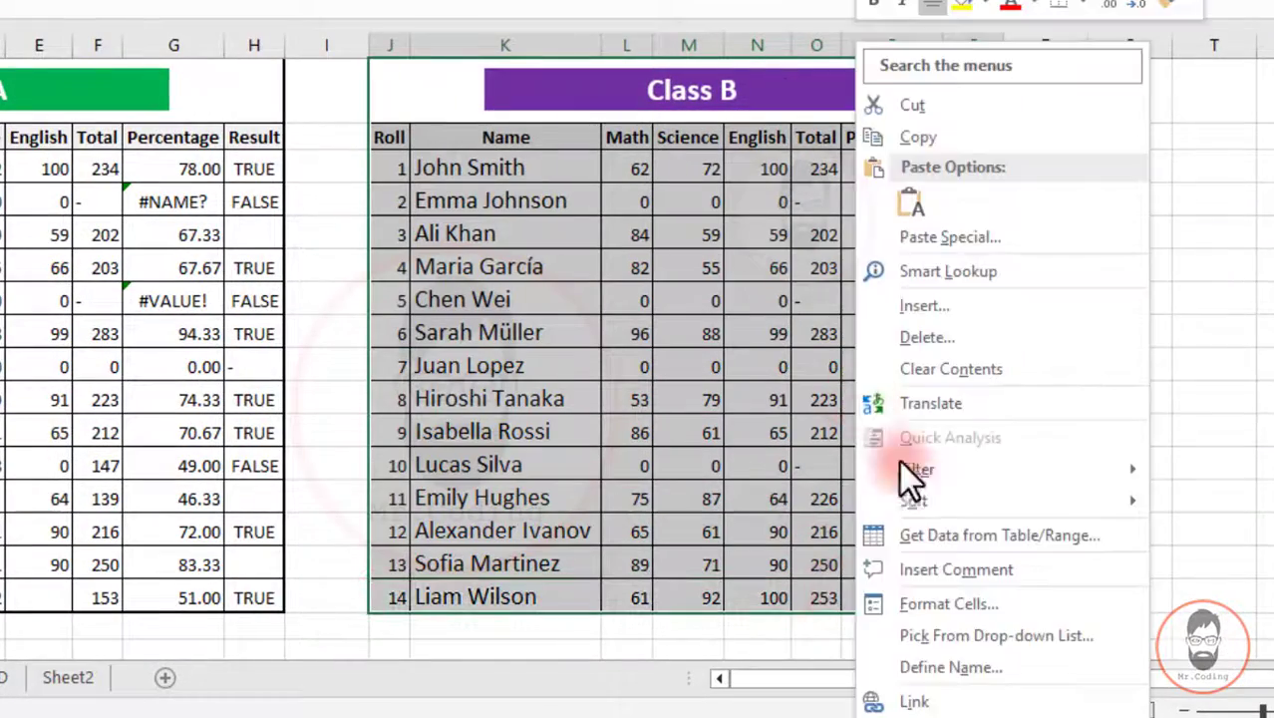
{"action": "left_click", "coordinate": [958, 660]}
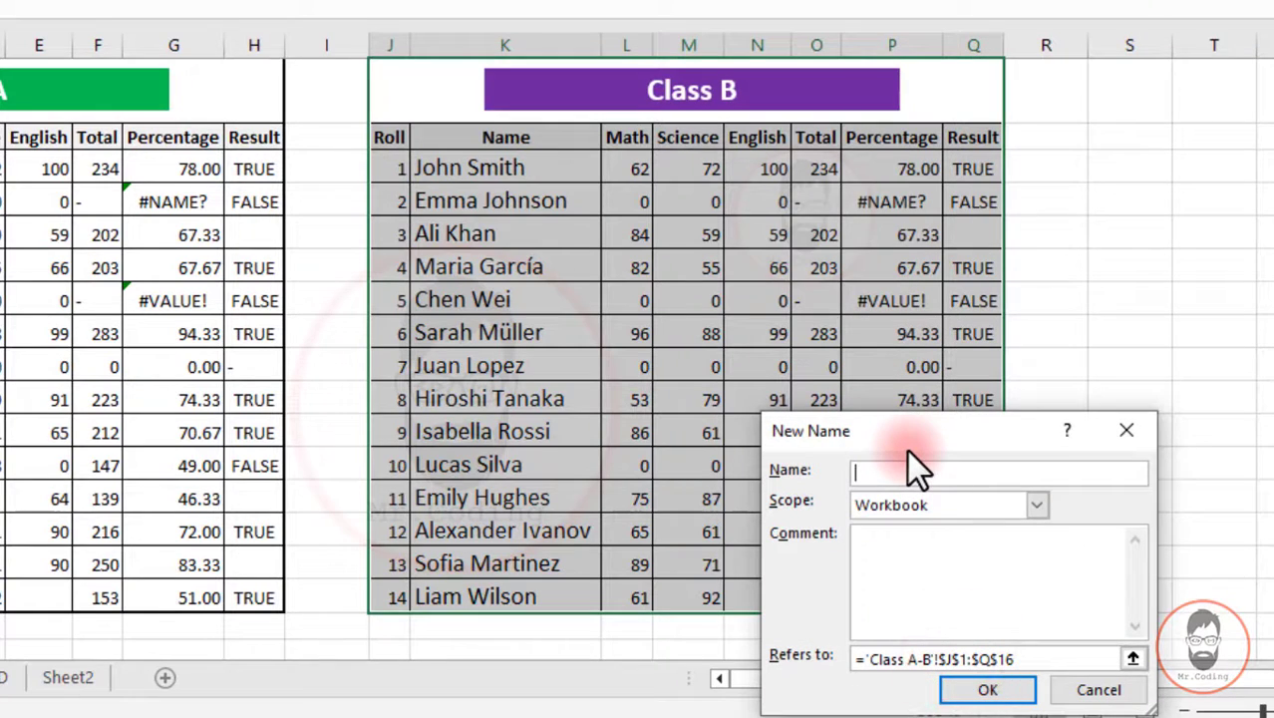
{"action": "type", "text": "C"}
{"action": "left_click", "coordinate": [987, 690]}
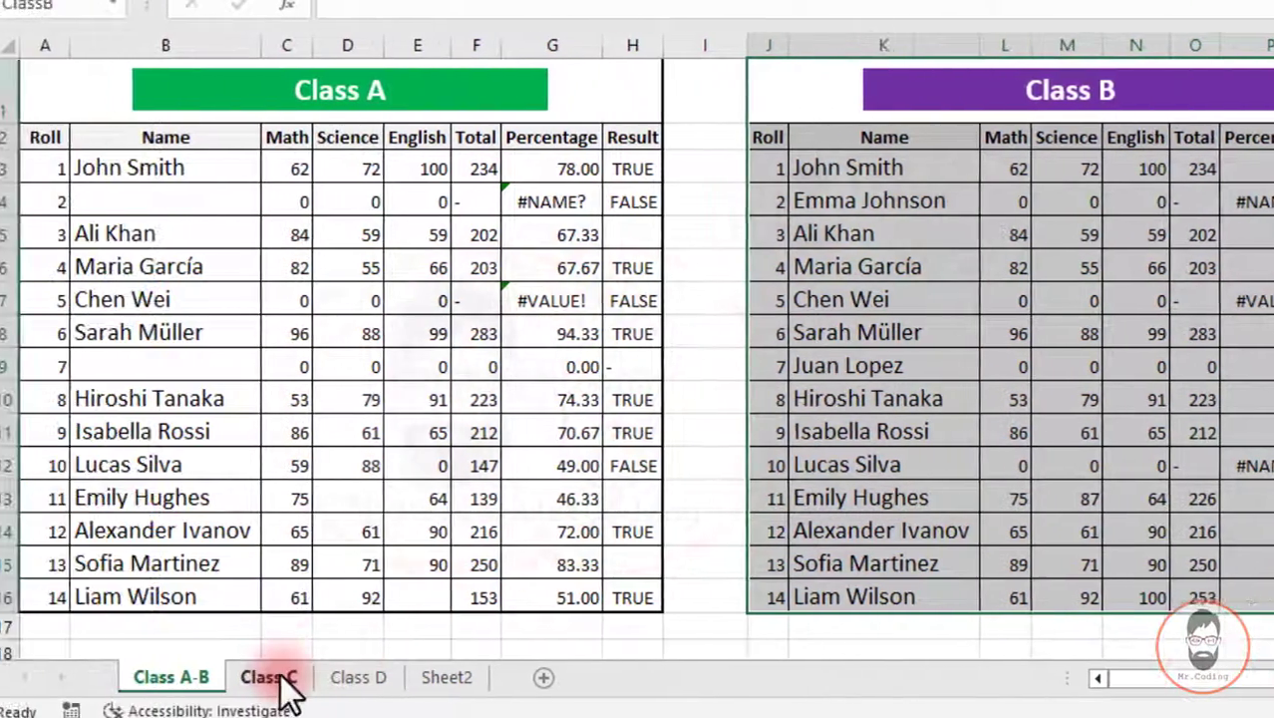
- Define the workbook-level name ClassC for the selected table A1:H16 on the Class C sheet
{"action": "left_click", "coordinate": [281, 676]}
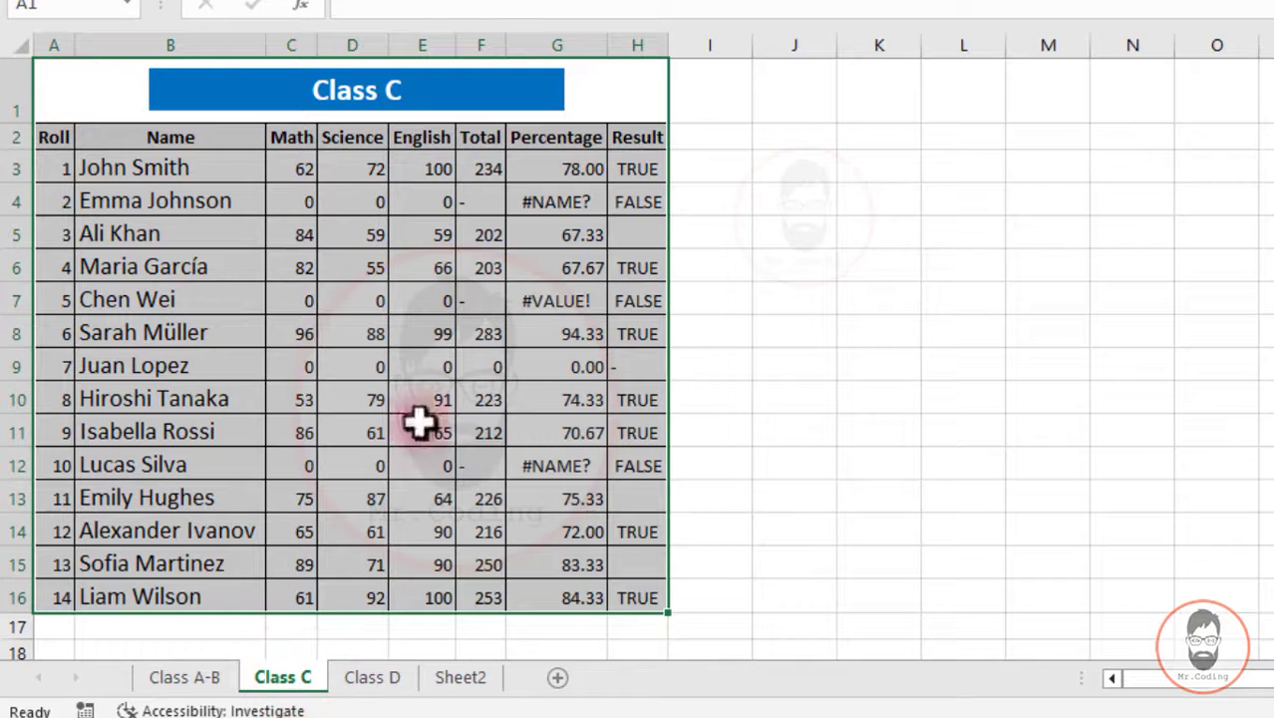
{"action": "right_click", "coordinate": [499, 498]}
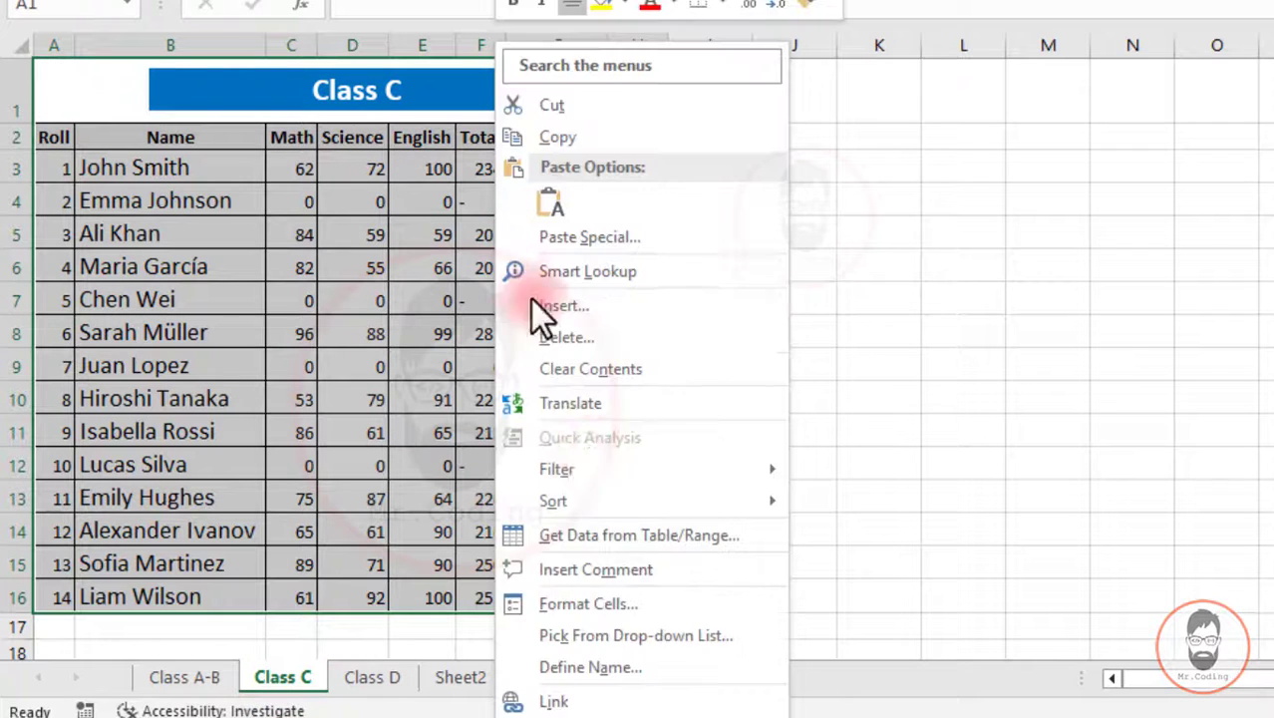
{"action": "left_click", "coordinate": [621, 673]}
{"action": "left_click_drag", "start_coordinate": [615, 434], "coordinate": [576, 197]}
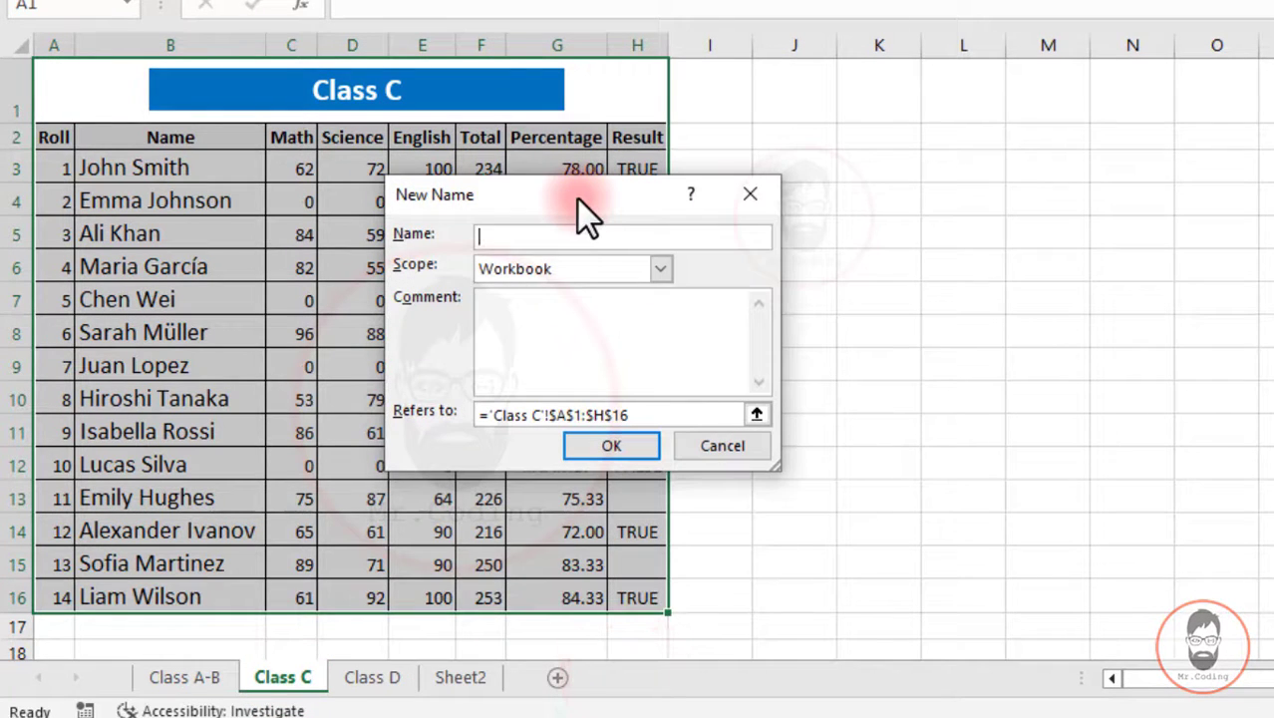
{"action": "type", "text": "ClassC"}
{"action": "left_click", "coordinate": [612, 446]}
- Define the workbook-level name ClassD for the selected table A1:H16 on the Class D sheet
{"action": "left_click", "coordinate": [381, 671]}
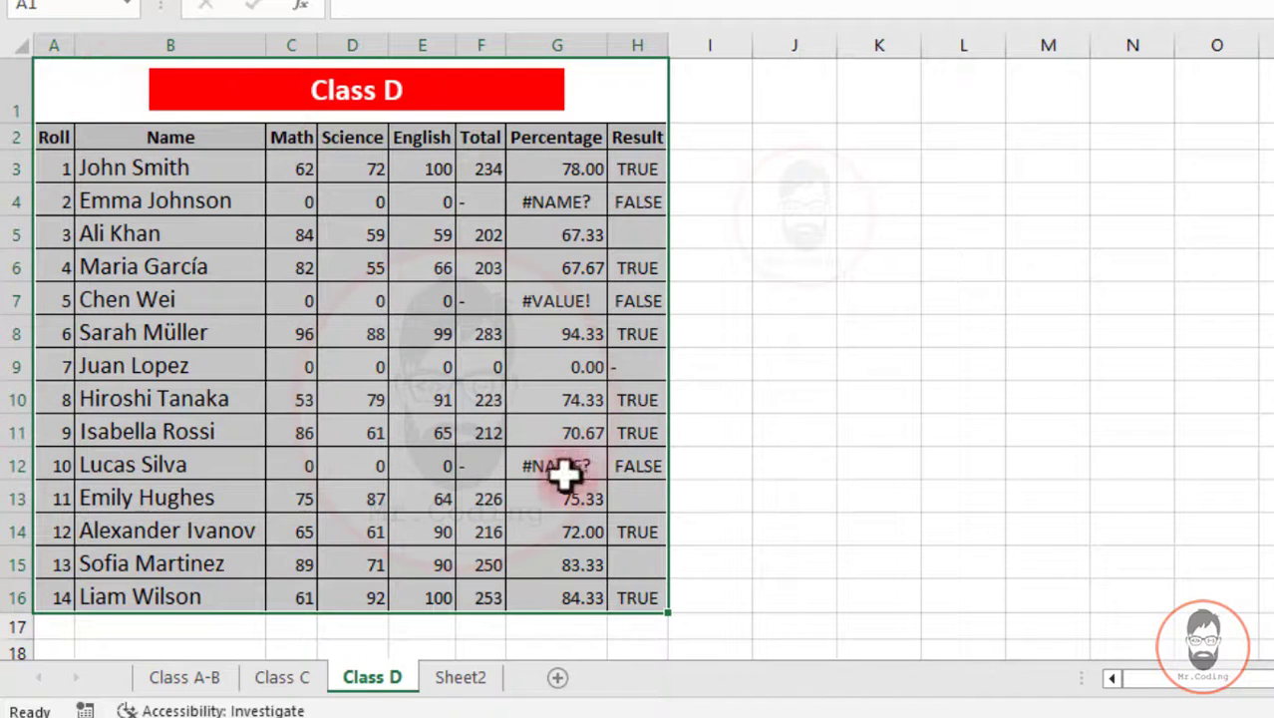
{"action": "right_click", "coordinate": [369, 134]}
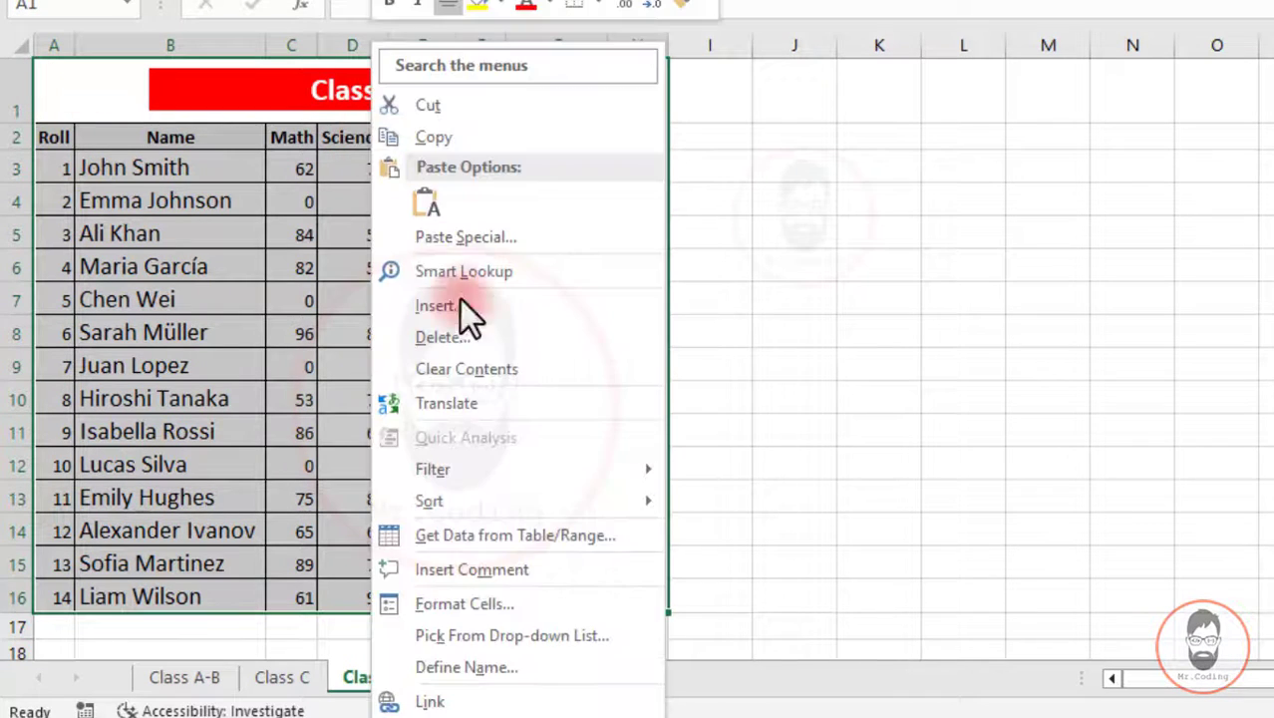
{"action": "left_click", "coordinate": [490, 660]}
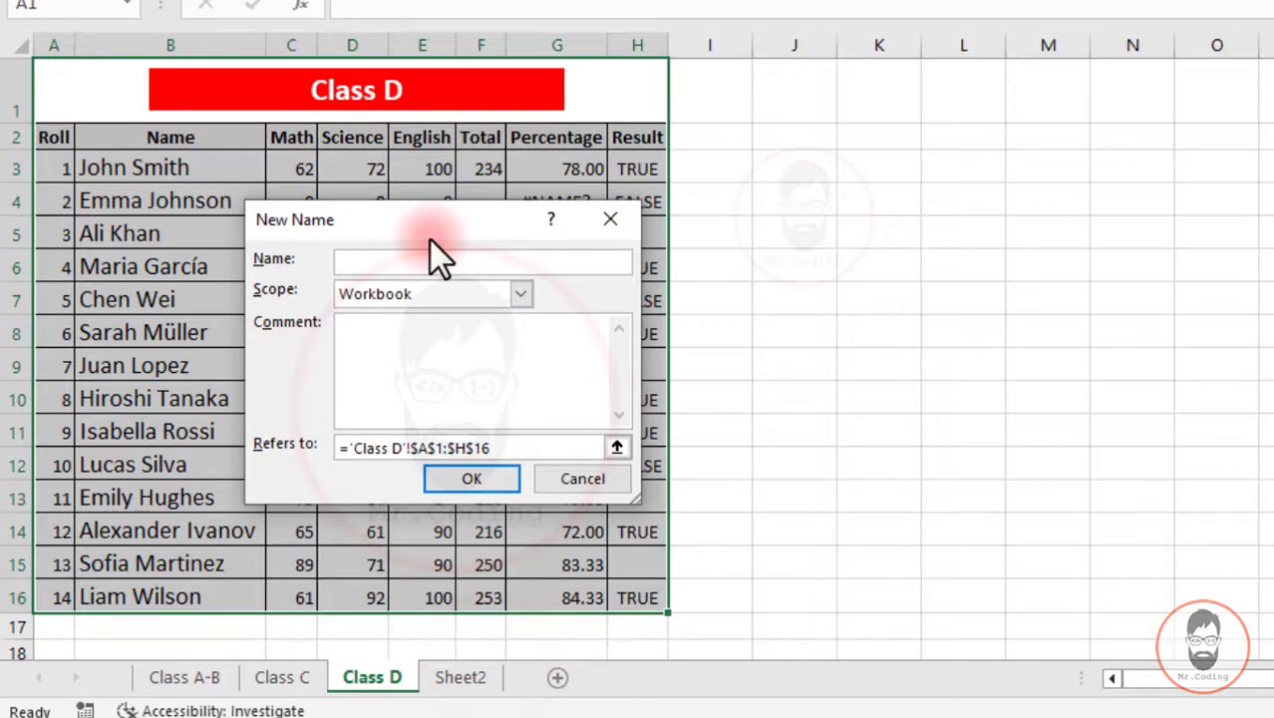
{"action": "type", "text": "ClassD"}
{"action": "left_click", "coordinate": [461, 479]}
- Return to cell B7 on the Class A-B sheet and use Go To to jump to the named range ClassD
{"action": "left_click", "coordinate": [178, 678]}
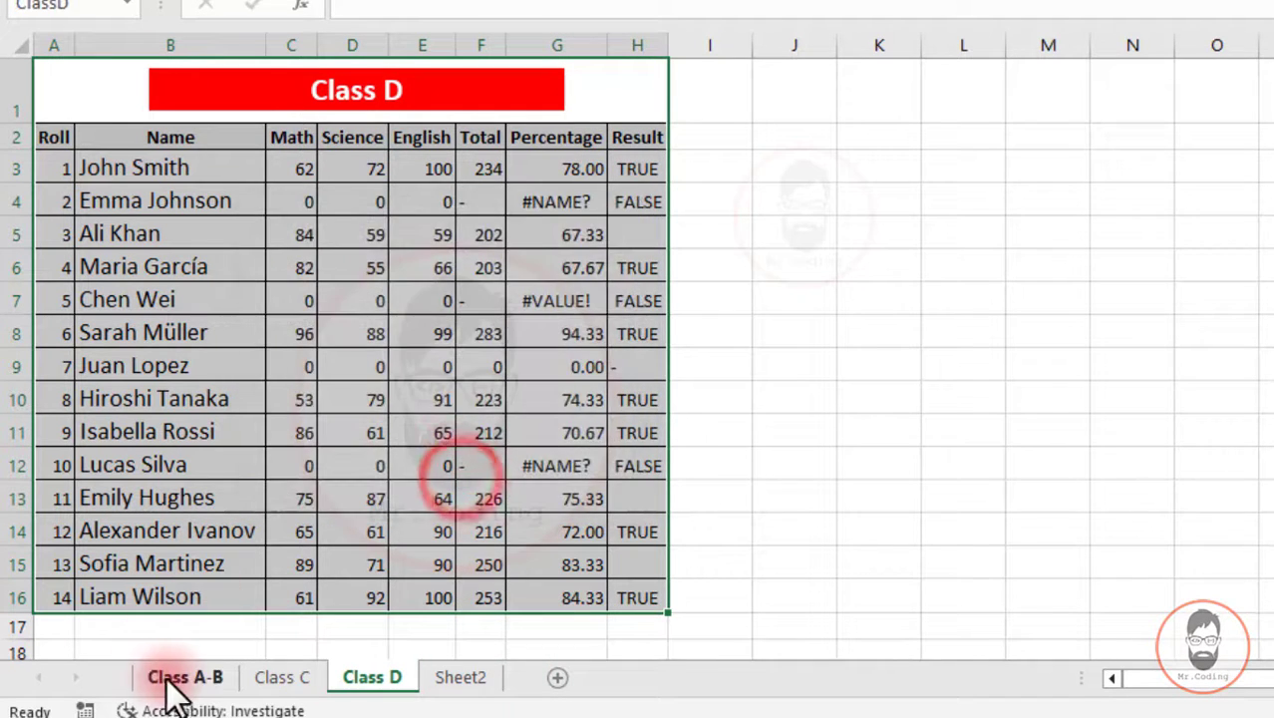
{"action": "left_click", "coordinate": [262, 299]}
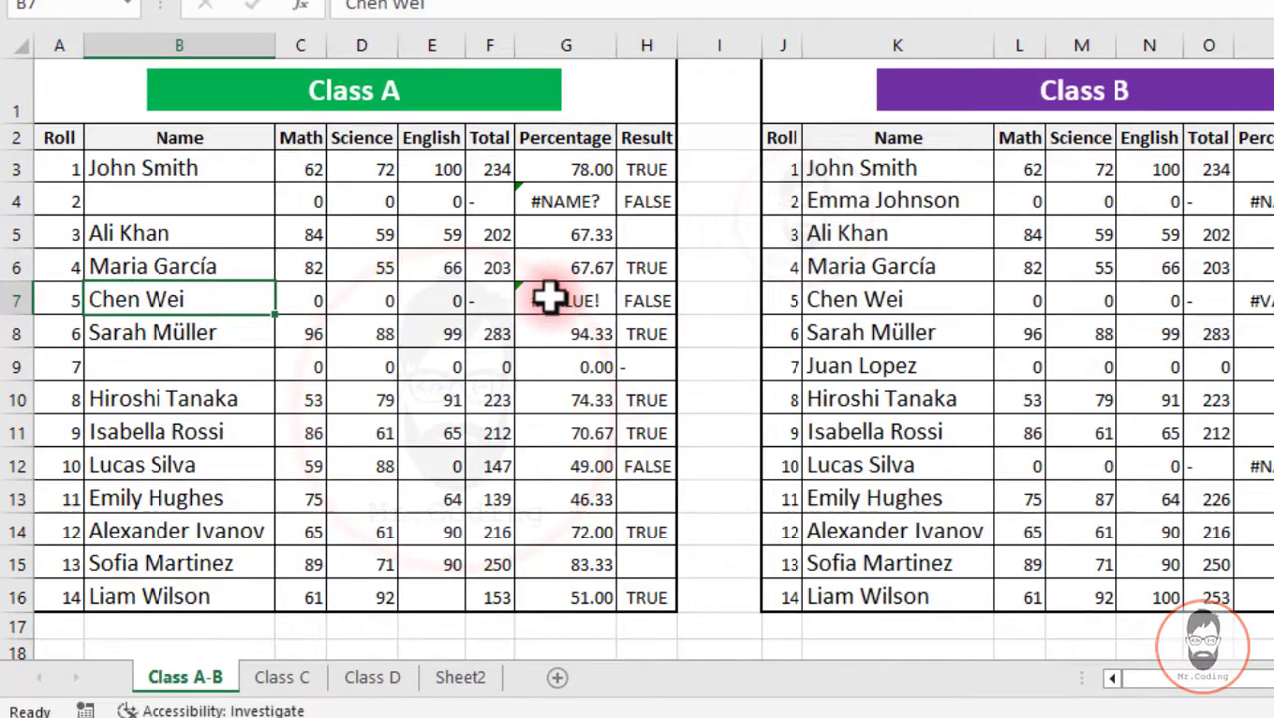
{"action": "key", "text": "ctrl+g"}
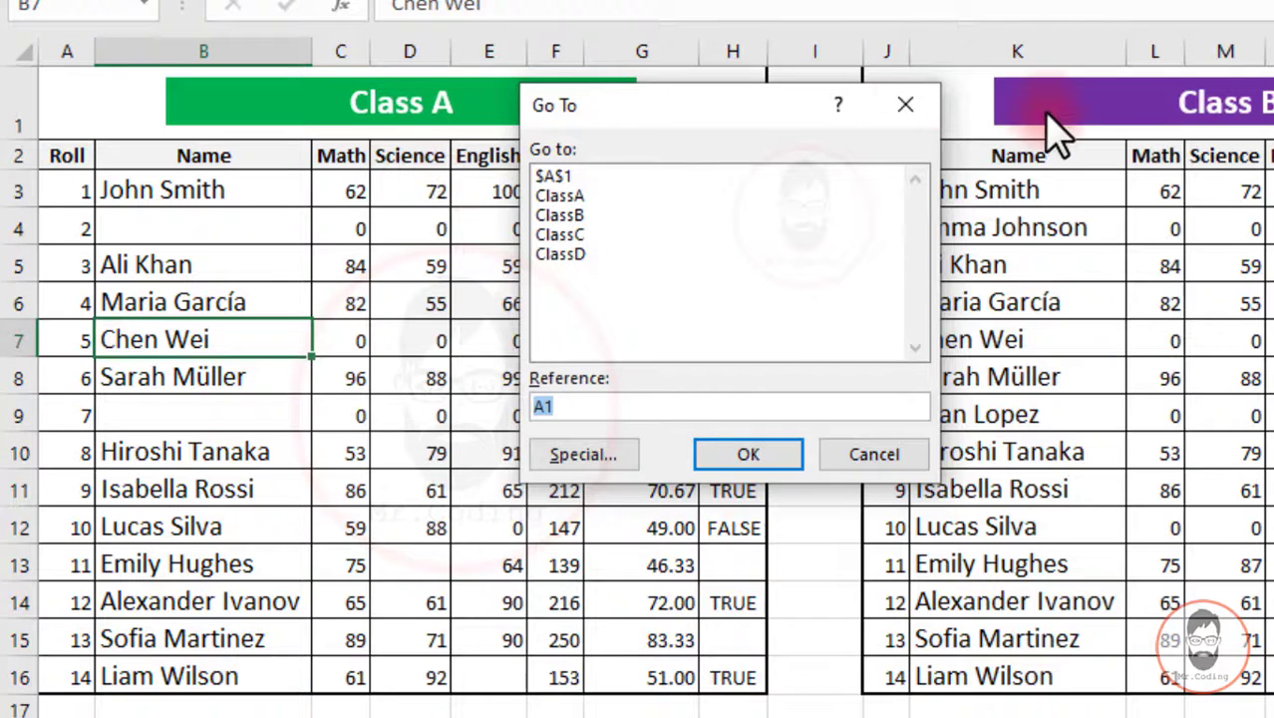
{"action": "left_click", "coordinate": [560, 254]}
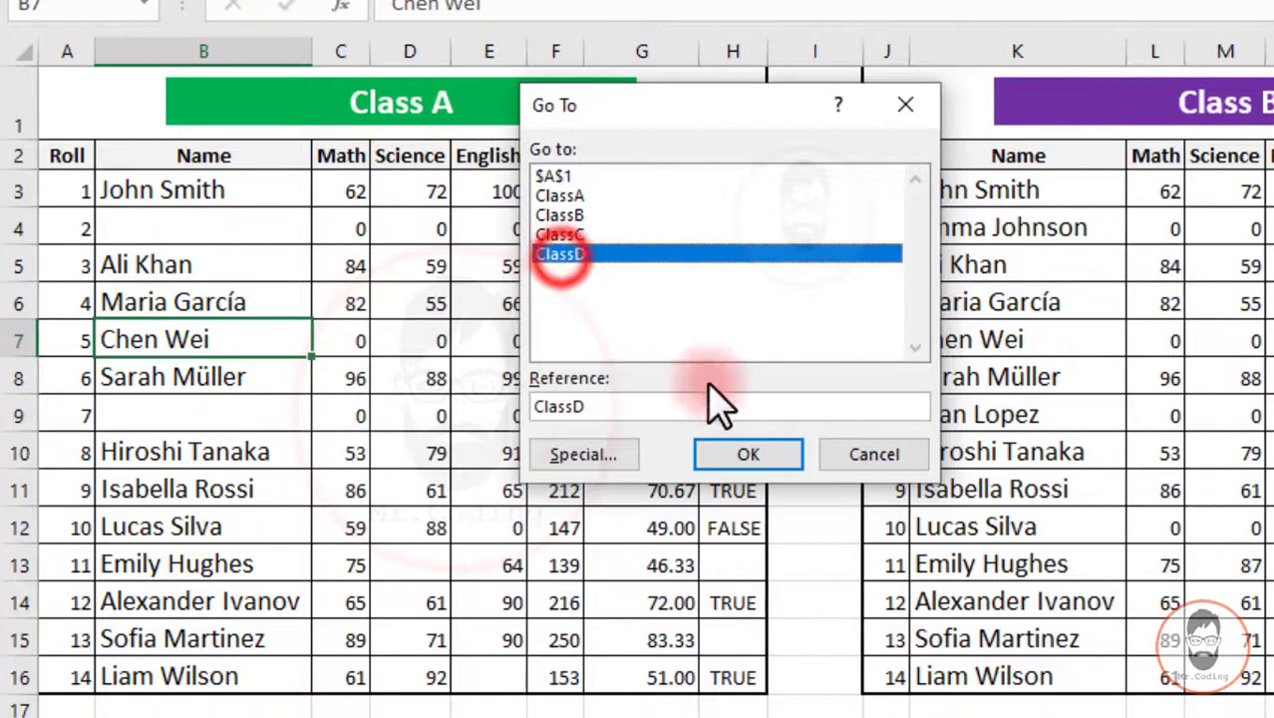
{"action": "left_click", "coordinate": [753, 453]}
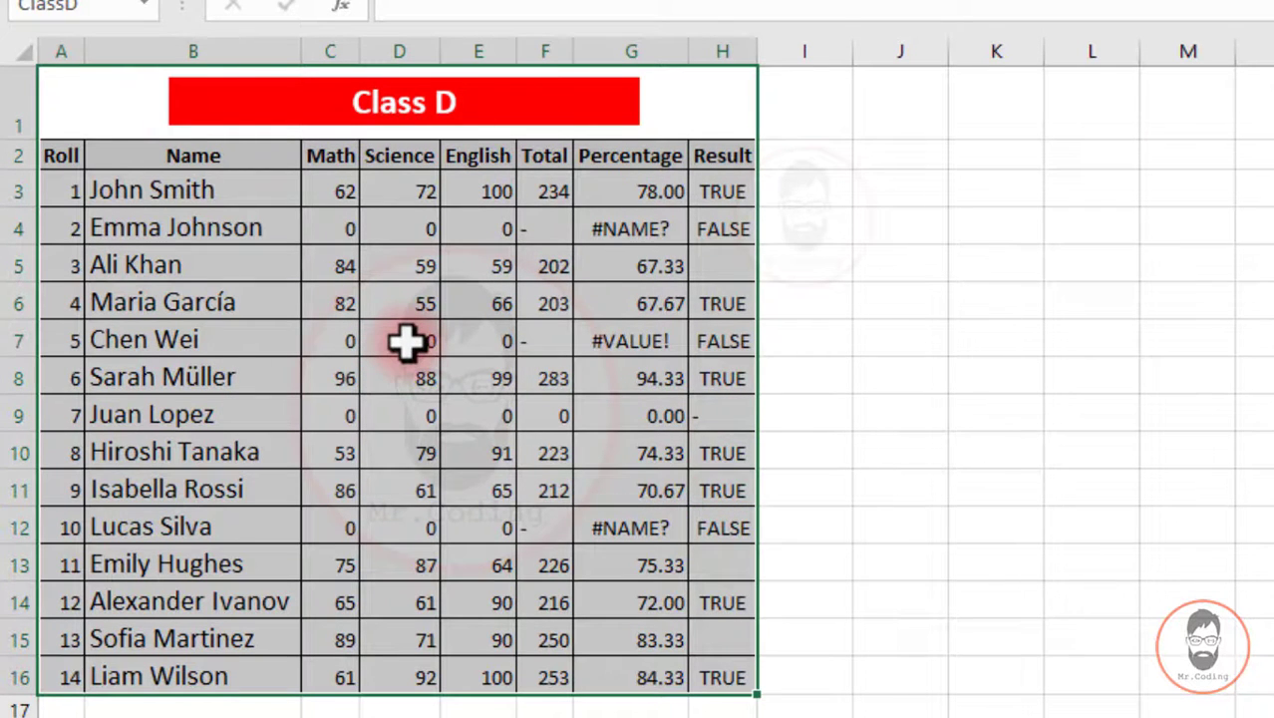
- Use Go To to jump from the Class D sheet to the named range ClassA
{"action": "key", "text": "F5"}
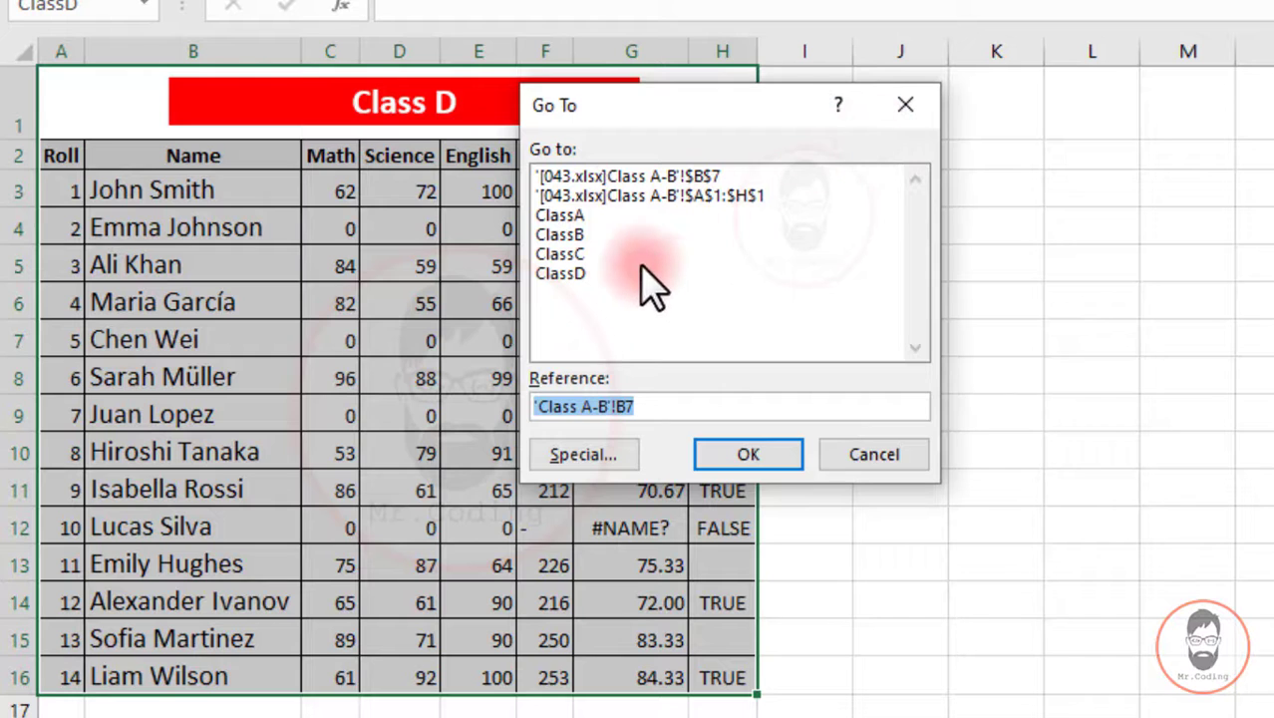
{"action": "left_click", "coordinate": [571, 215]}
{"action": "left_click", "coordinate": [740, 454]}
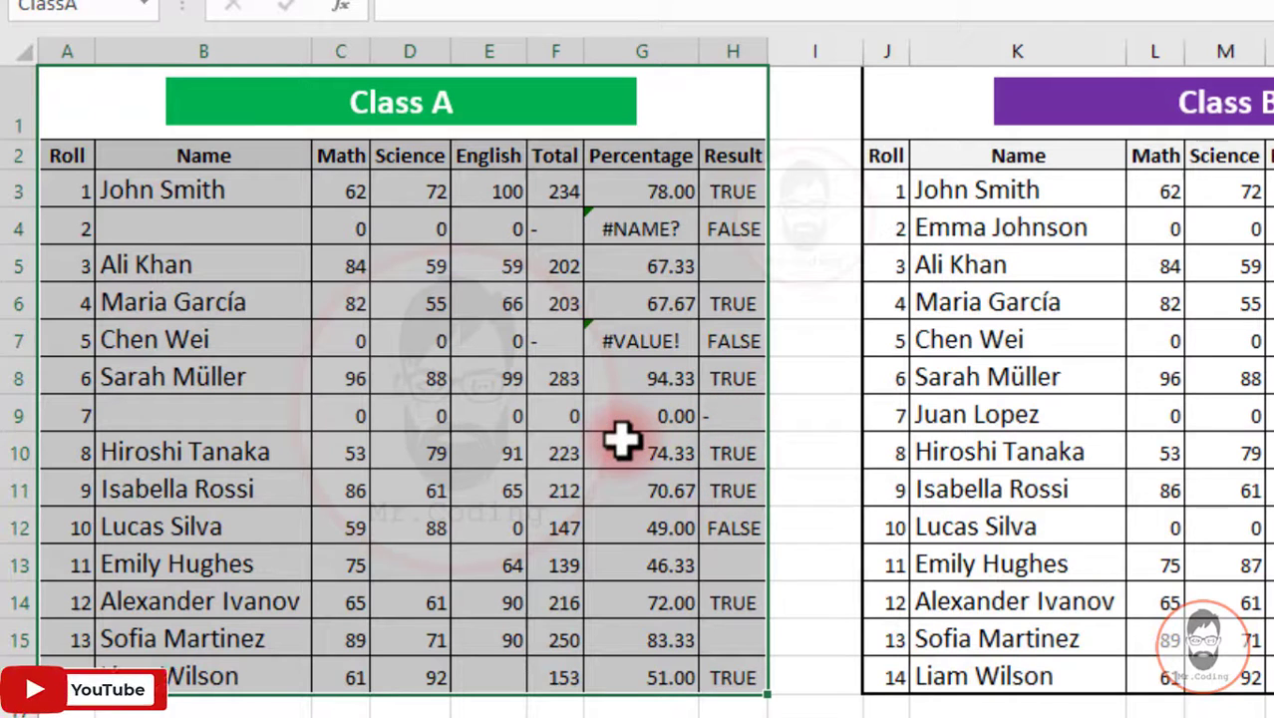
- Start Go To on the selected Class A table, view its Go To Special options, and dismiss them
{"action": "key", "text": "F5"}
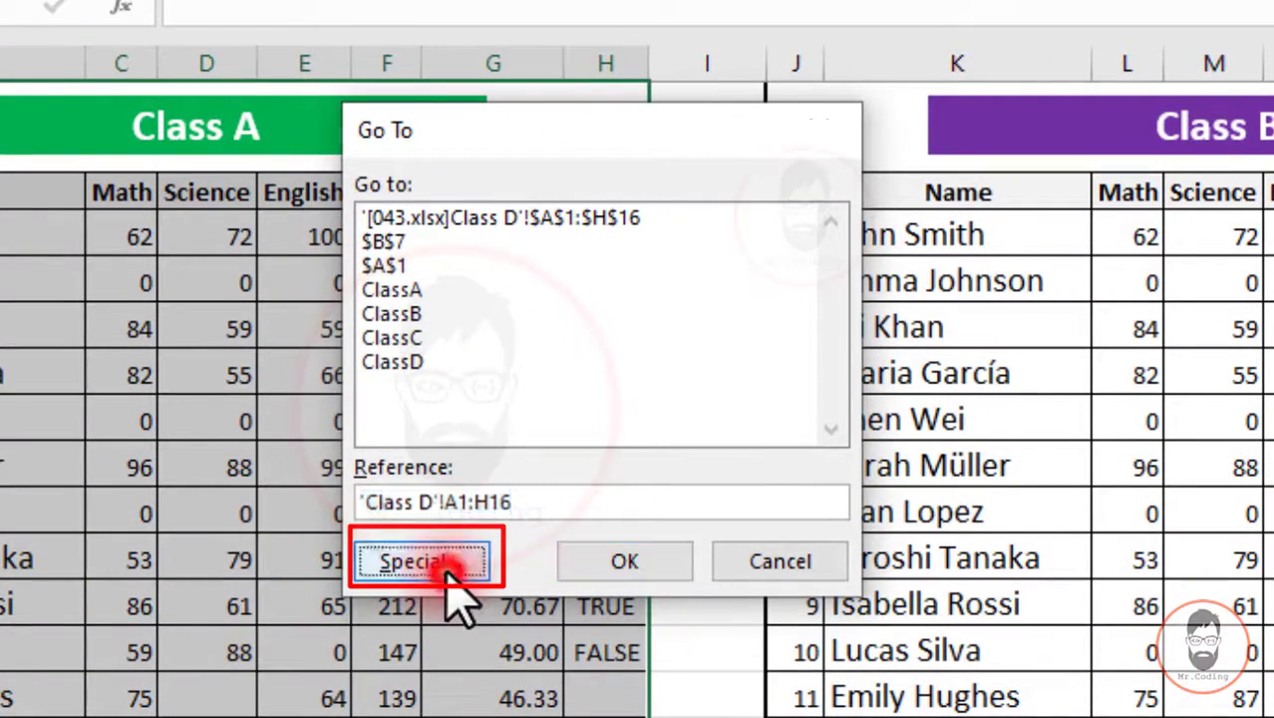
{"action": "left_click", "coordinate": [443, 560]}
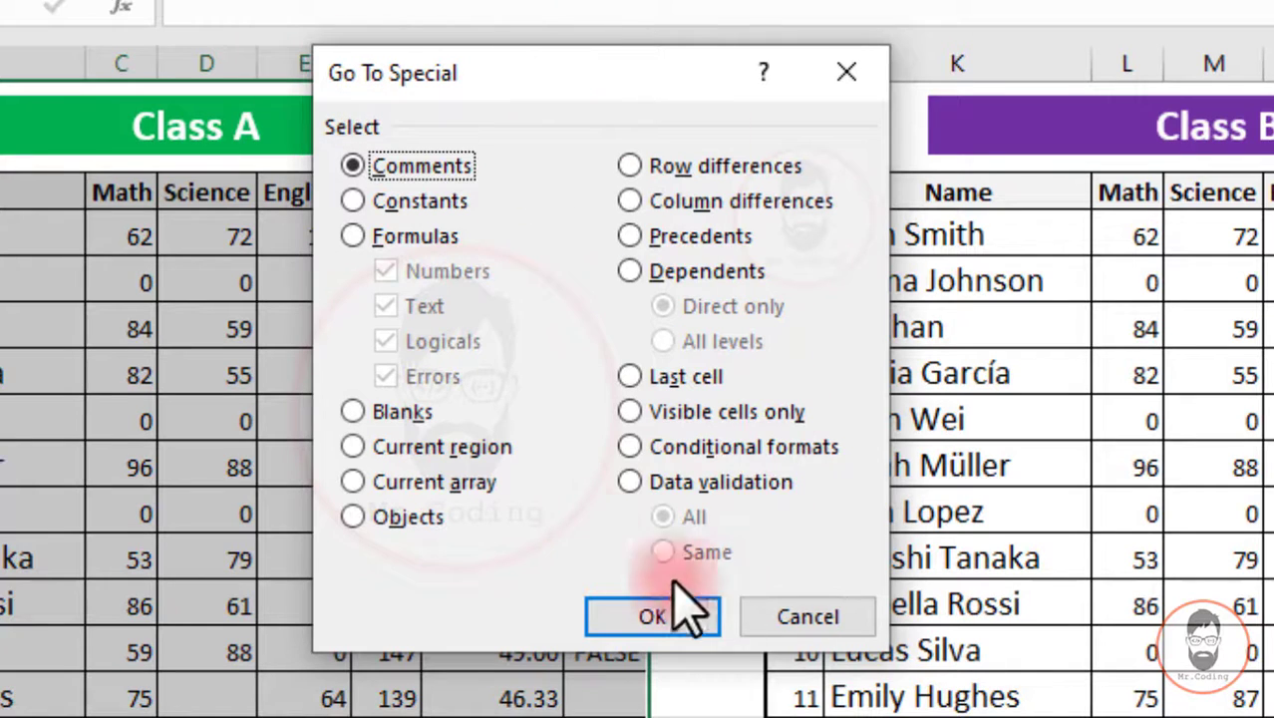
{"action": "left_click", "coordinate": [845, 73]}
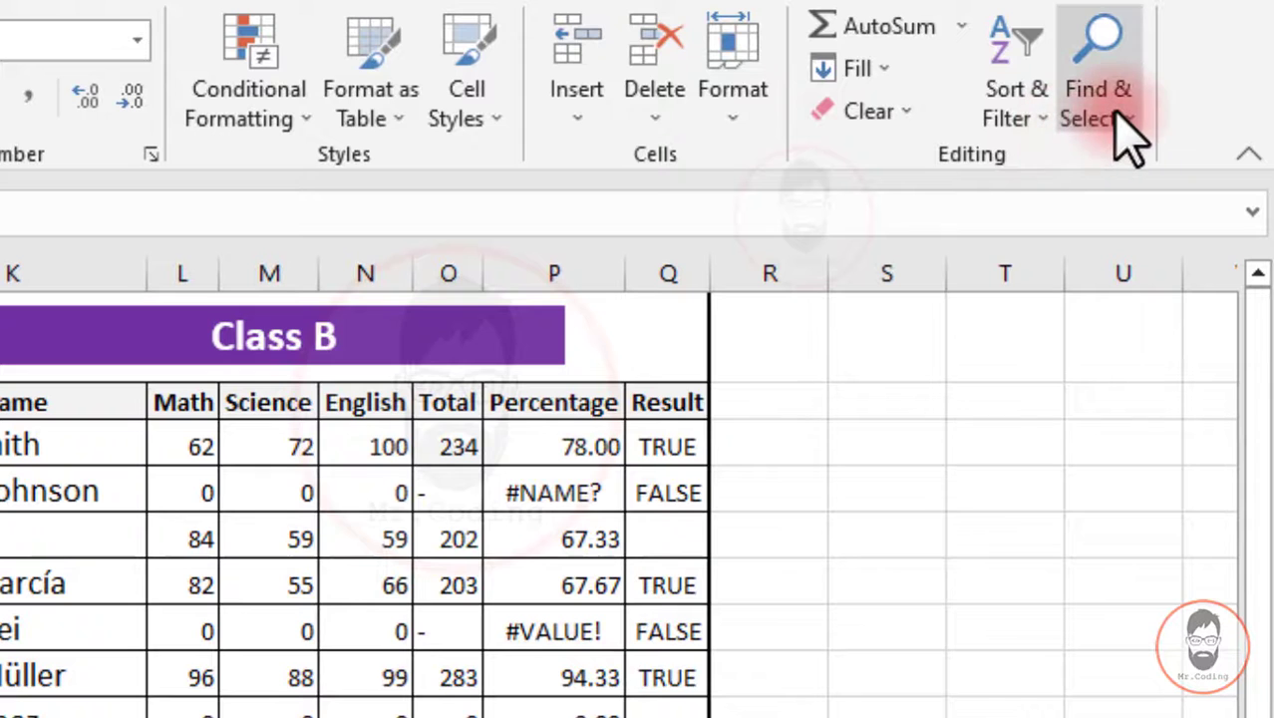
- Open Go To Special directly from the Find & Select commands and close it without selecting anything
{"action": "left_click", "coordinate": [1115, 115]}
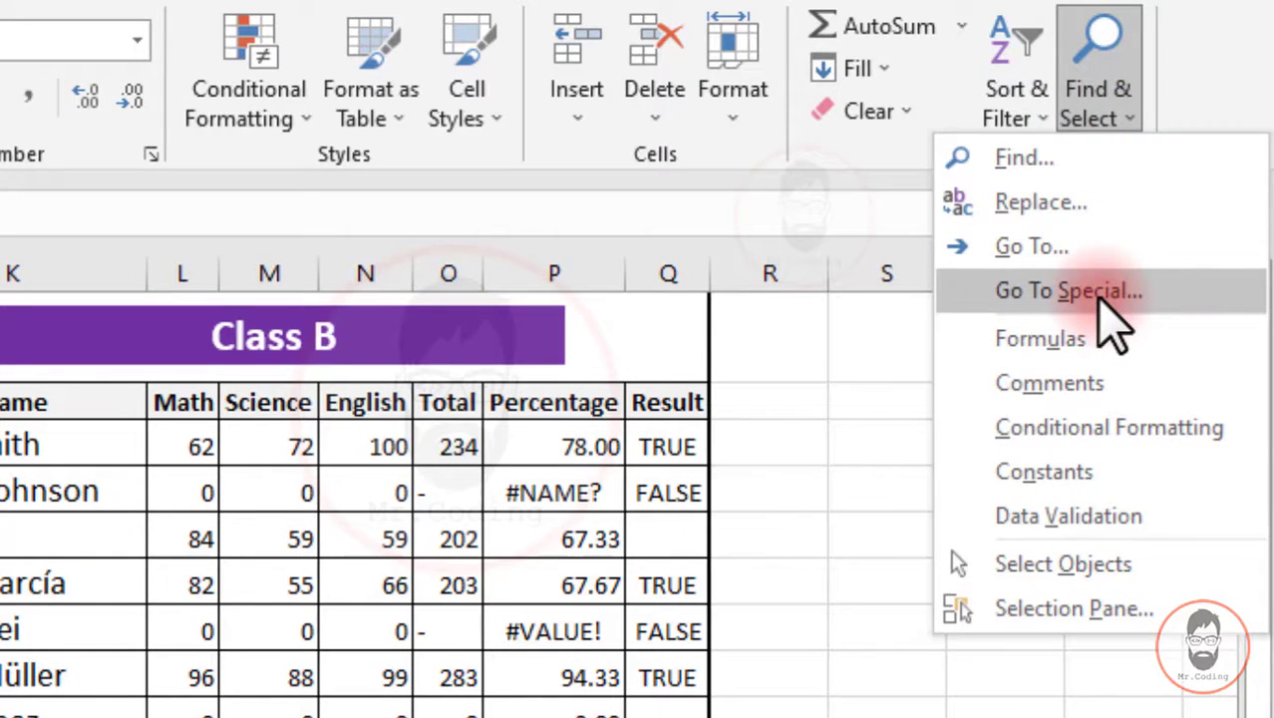
{"action": "left_click", "coordinate": [1100, 299]}
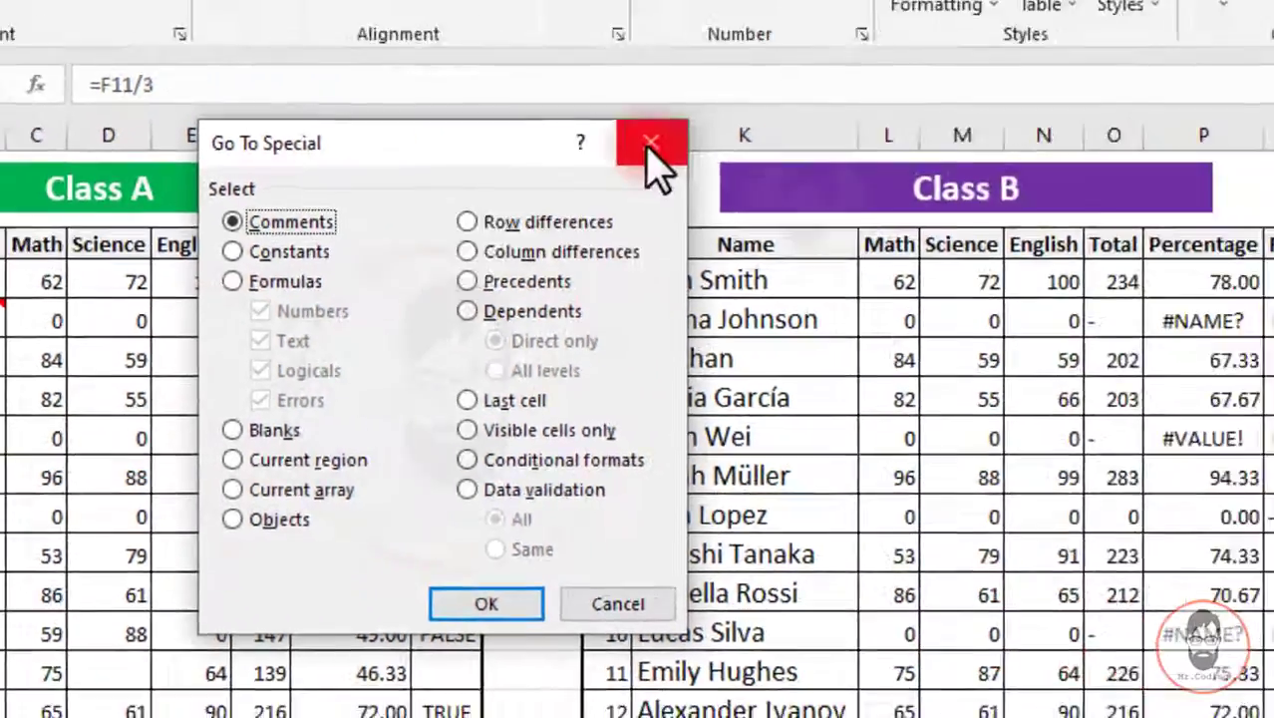
{"action": "left_click", "coordinate": [981, 82]}
{"action": "left_click", "coordinate": [1169, 86]}
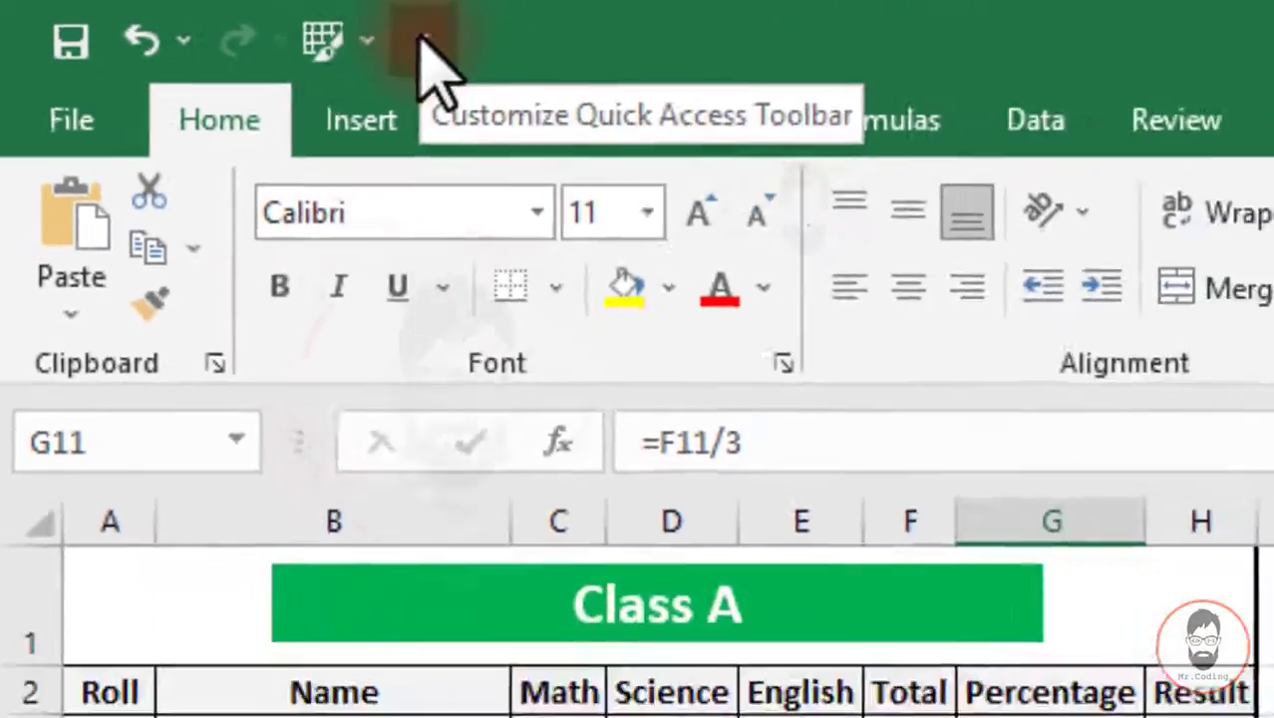
- Customize the Quick Access Toolbar for all documents by adding the Go To Special command to it
{"action": "left_click", "coordinate": [586, 54]}
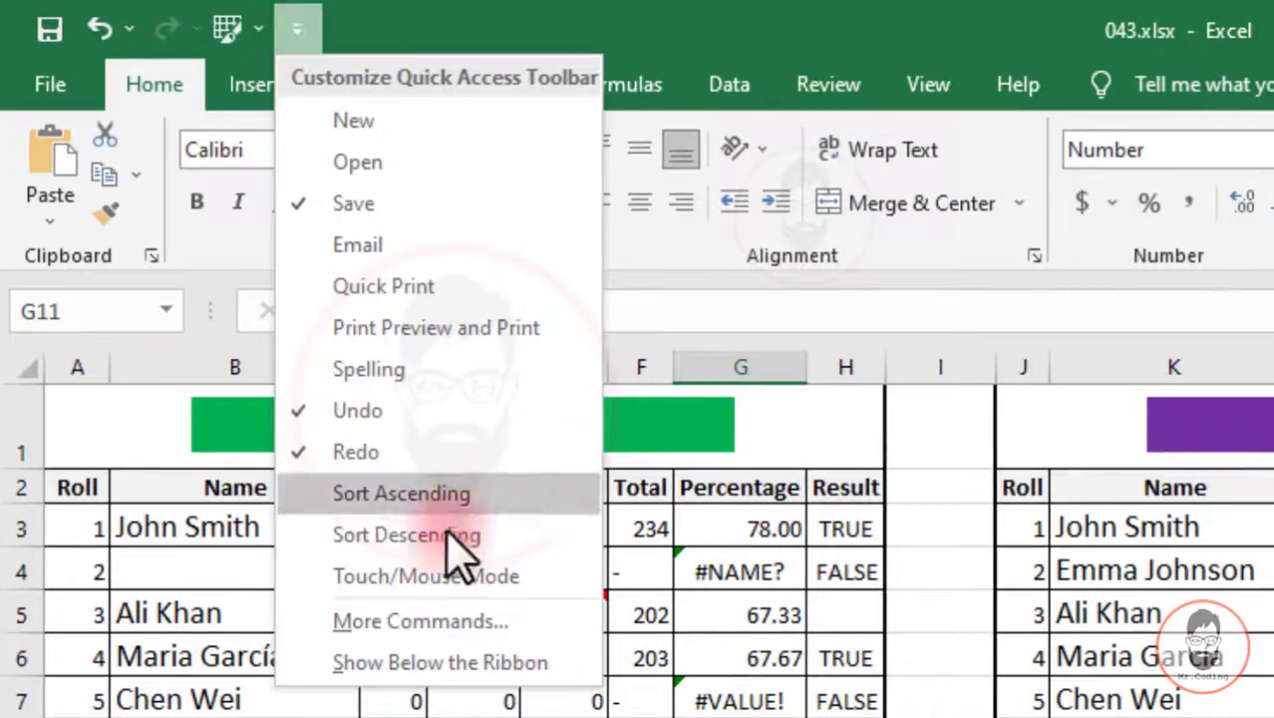
{"action": "left_click", "coordinate": [424, 623]}
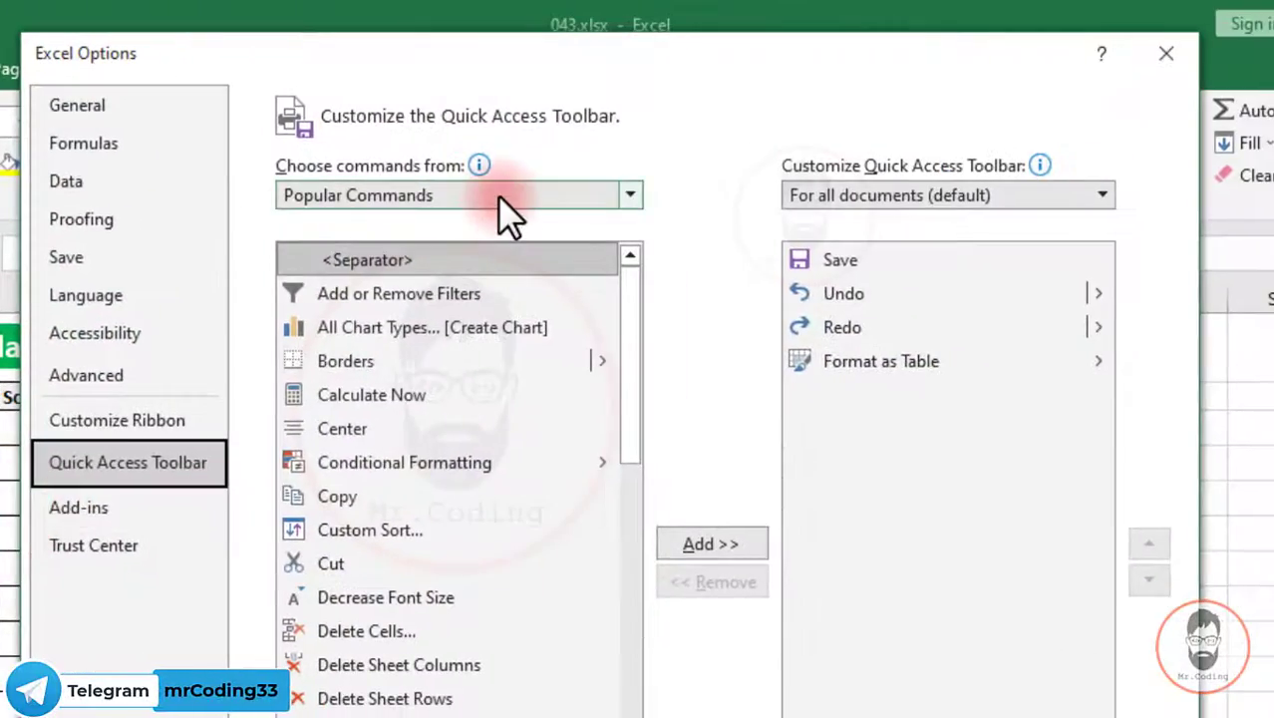
{"action": "left_click", "coordinate": [498, 196]}
{"action": "left_click", "coordinate": [339, 460]}
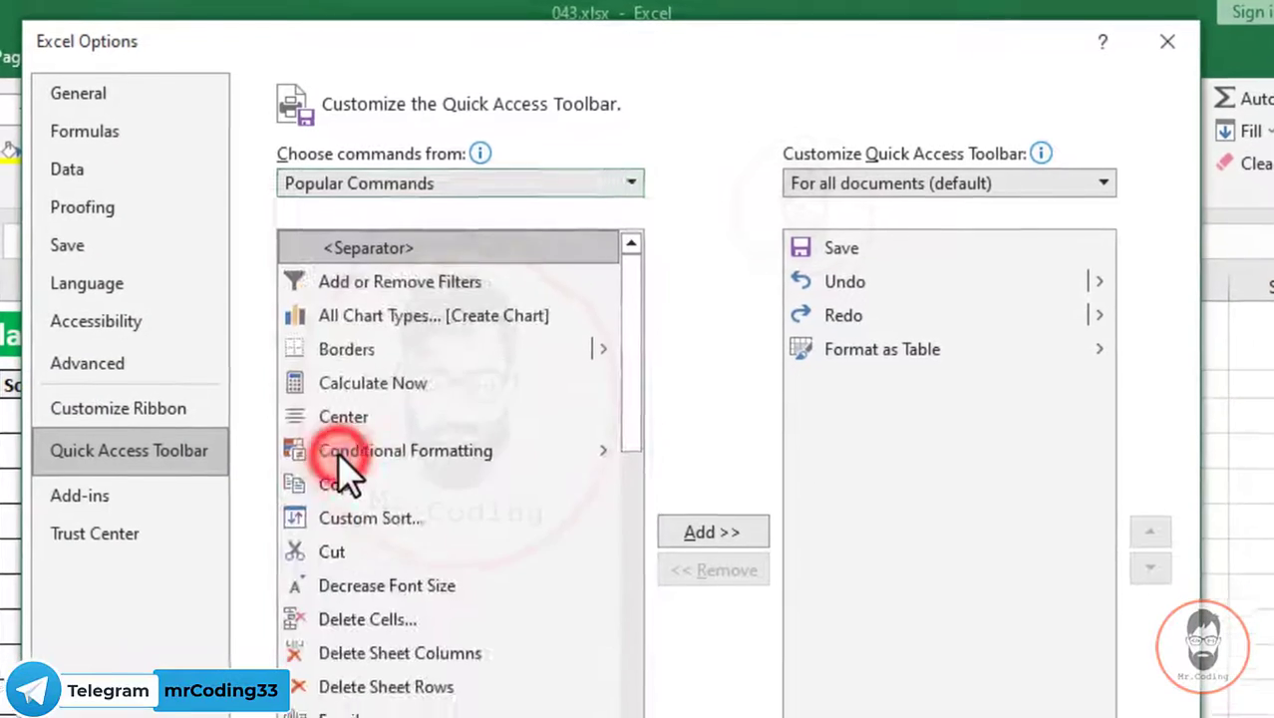
{"action": "left_click_drag", "start_coordinate": [637, 260], "coordinate": [665, 425]}
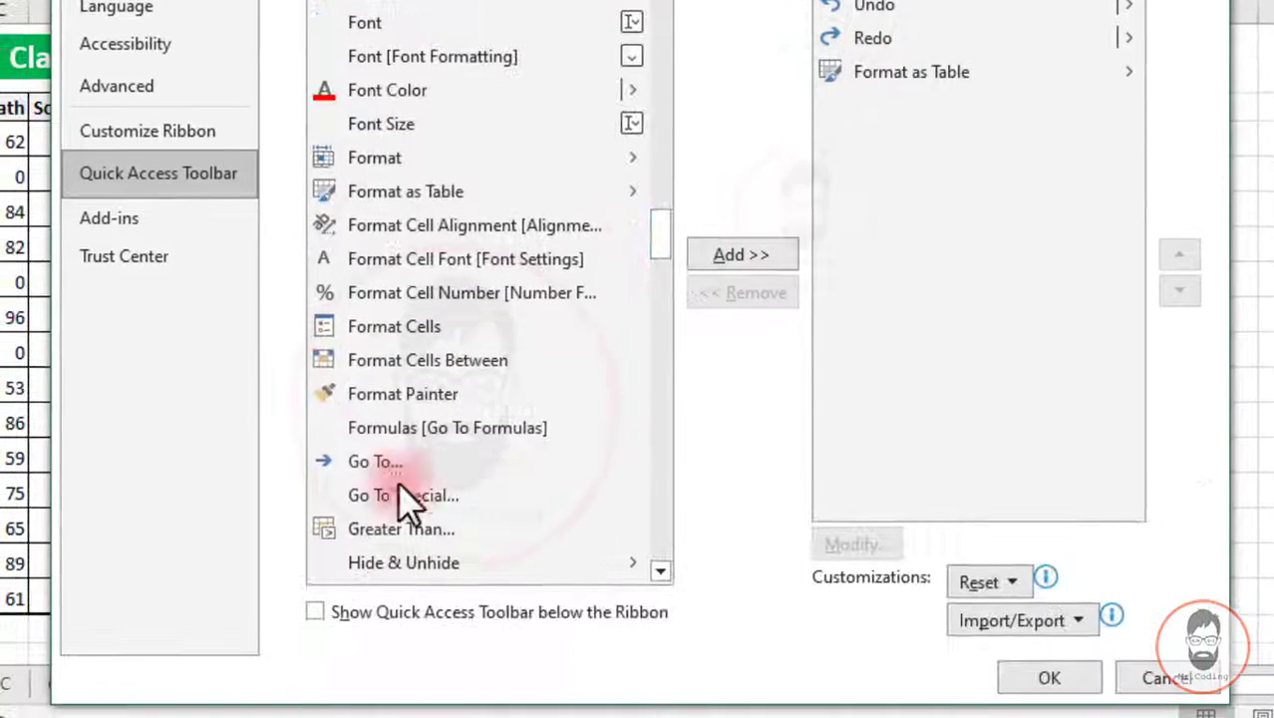
{"action": "left_click", "coordinate": [377, 701]}
{"action": "left_click", "coordinate": [403, 499]}
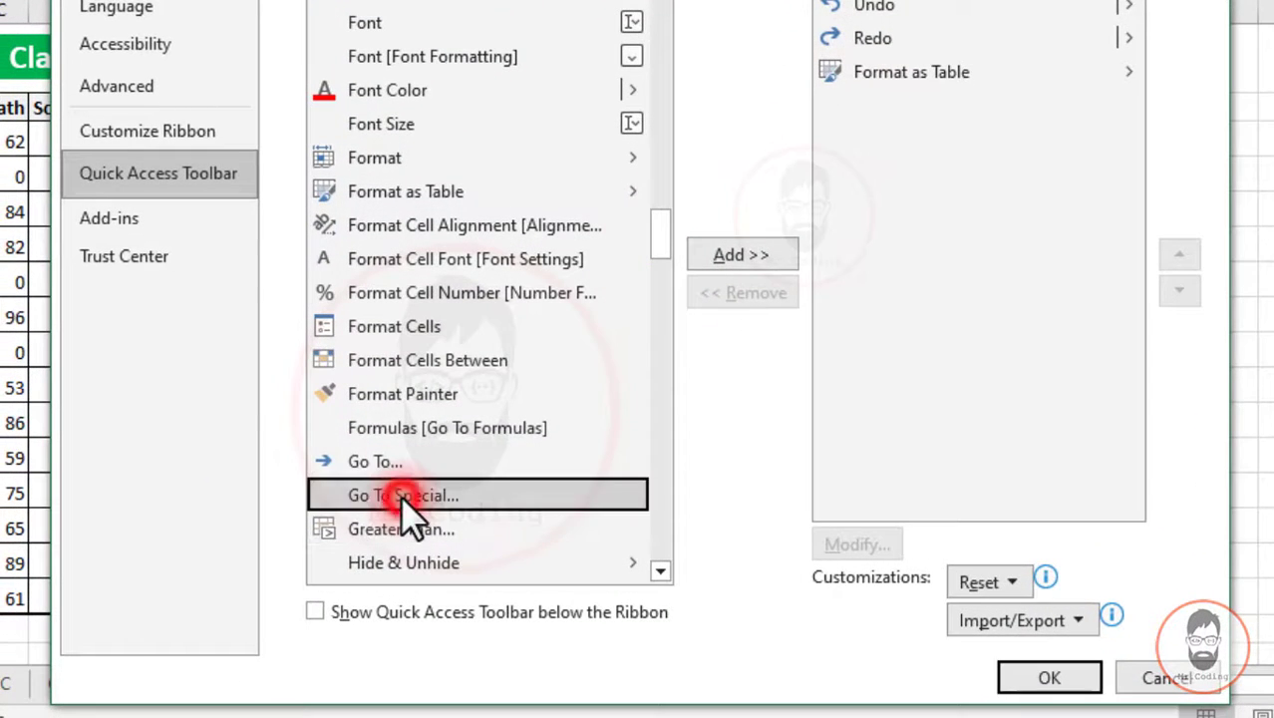
{"action": "left_click", "coordinate": [725, 253]}
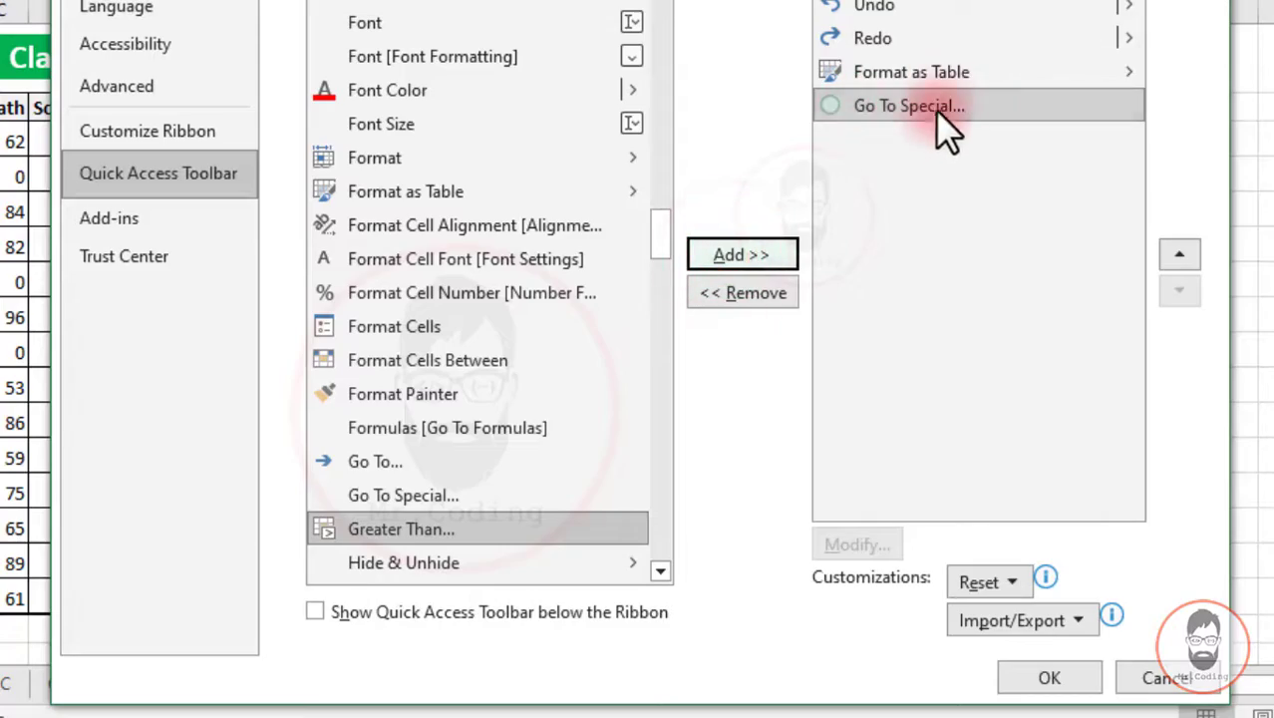
{"action": "left_click", "coordinate": [1037, 678]}
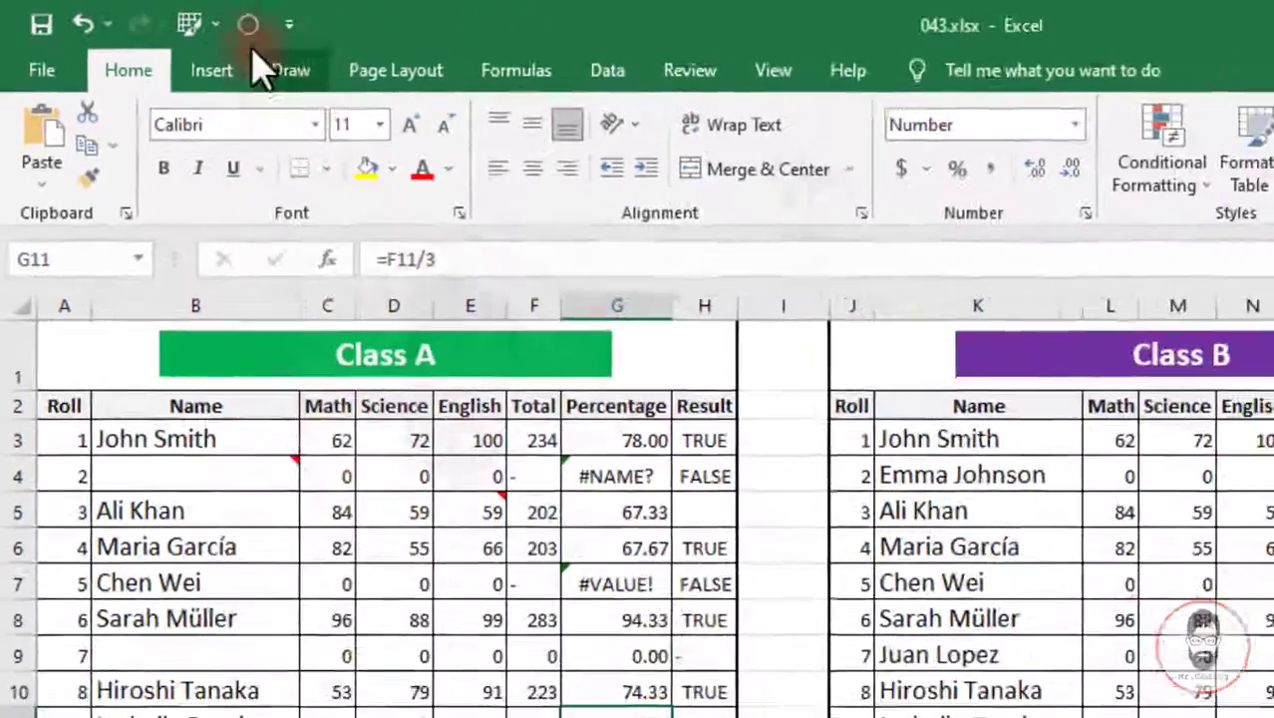
- Try the new Quick Access command for Go To Special, dismiss its options, and select cell D6
{"action": "left_click", "coordinate": [249, 24]}
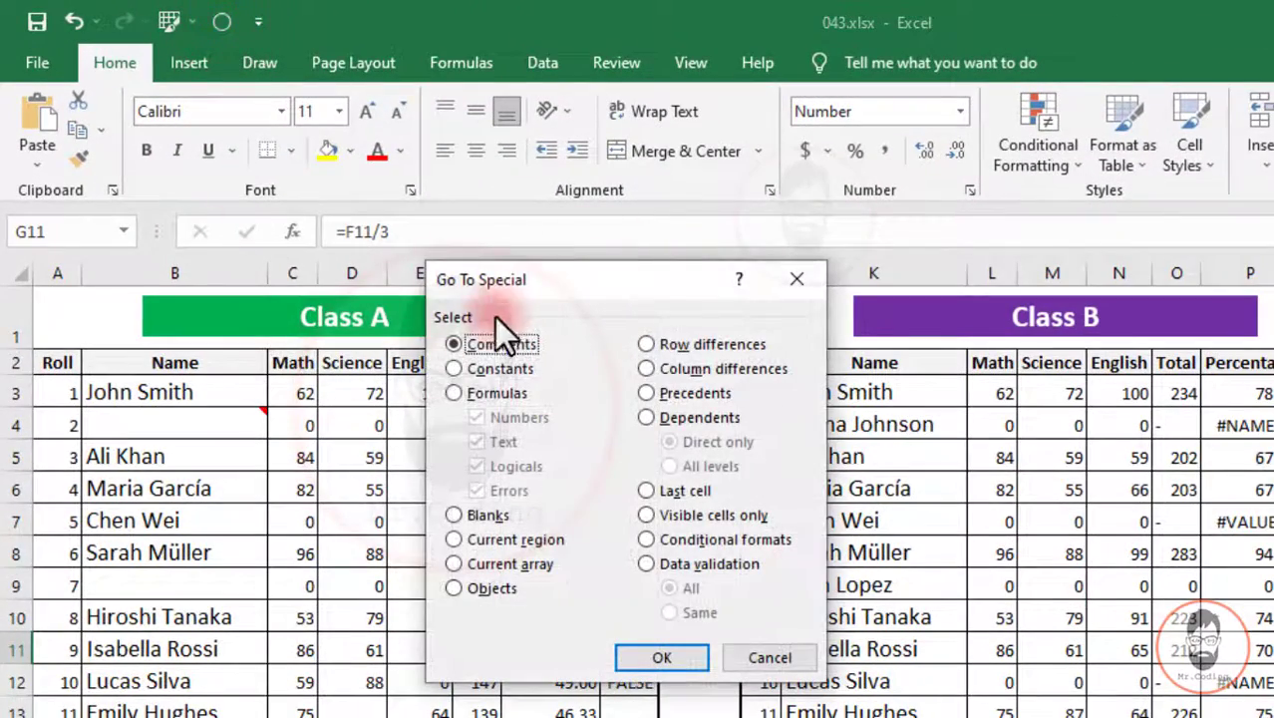
{"action": "left_click", "coordinate": [798, 281]}
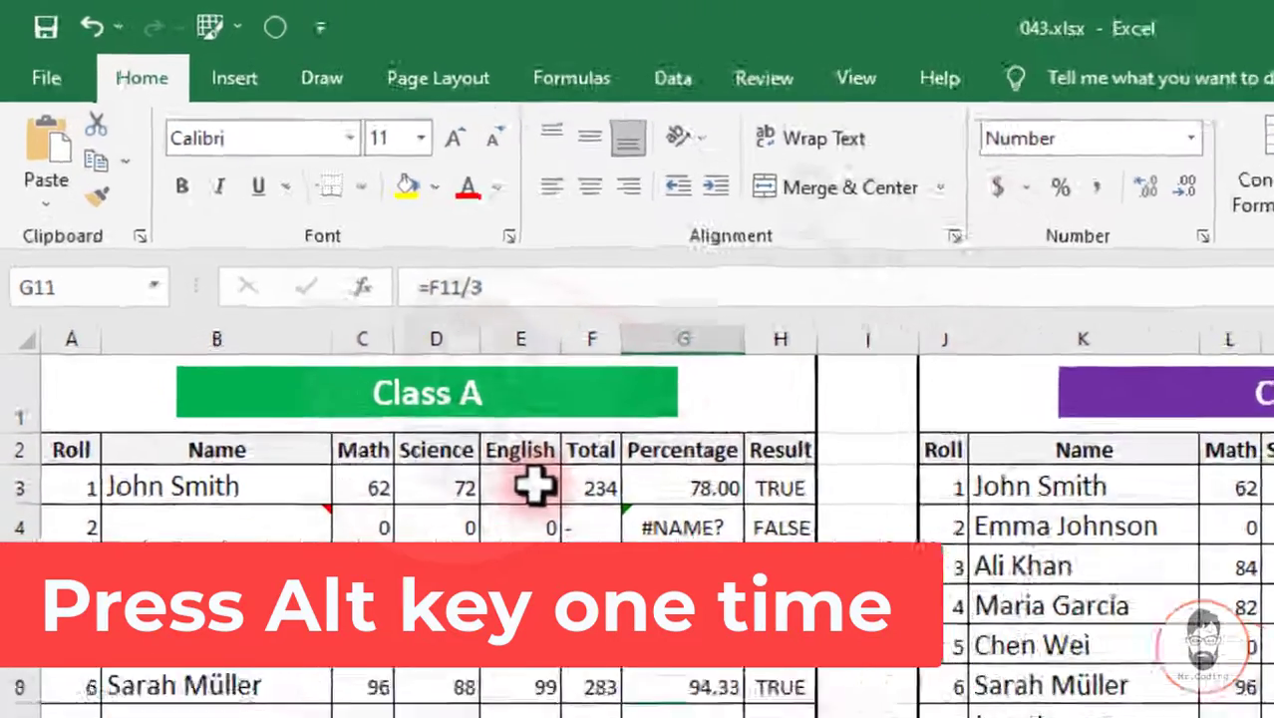
{"action": "key", "text": "alt"}
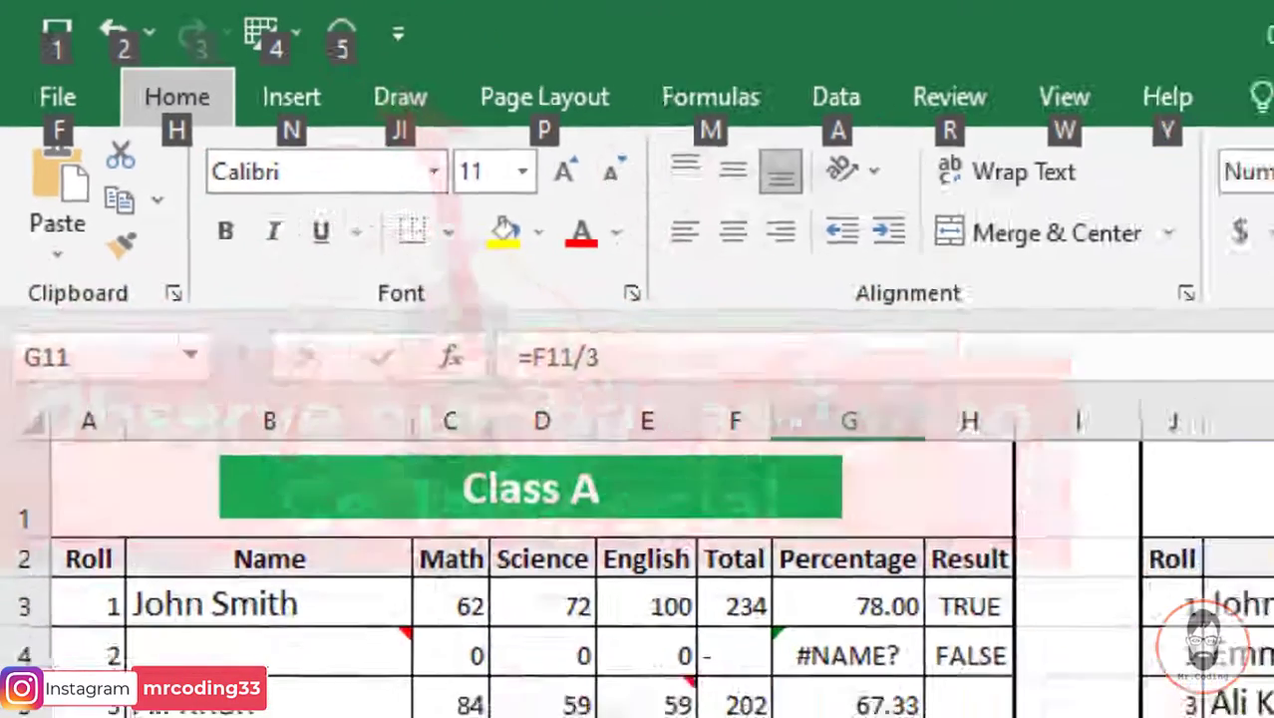
{"action": "left_click", "coordinate": [344, 464]}
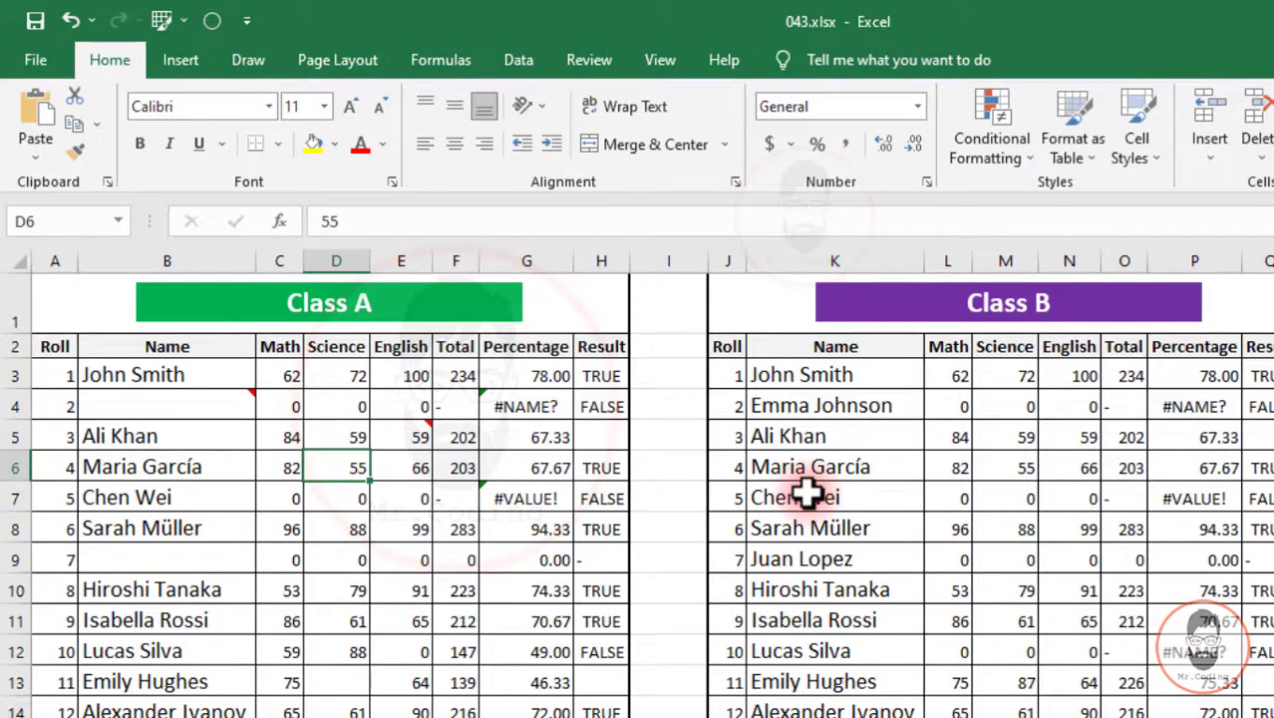
- With cell D6 selected, reach Go To Special through Go To and close it without choosing an option
{"action": "key", "text": "ctrl+g"}
{"action": "key", "text": "alt+s"}
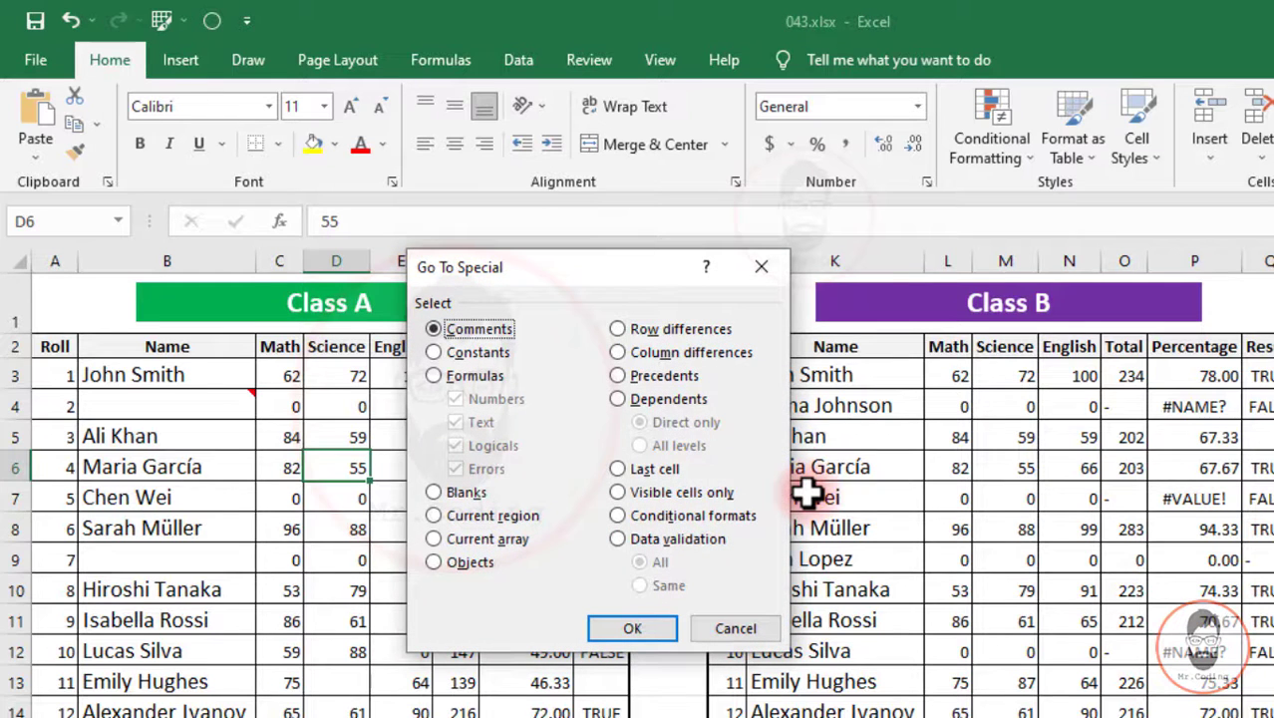
{"action": "left_click", "coordinate": [770, 262]}
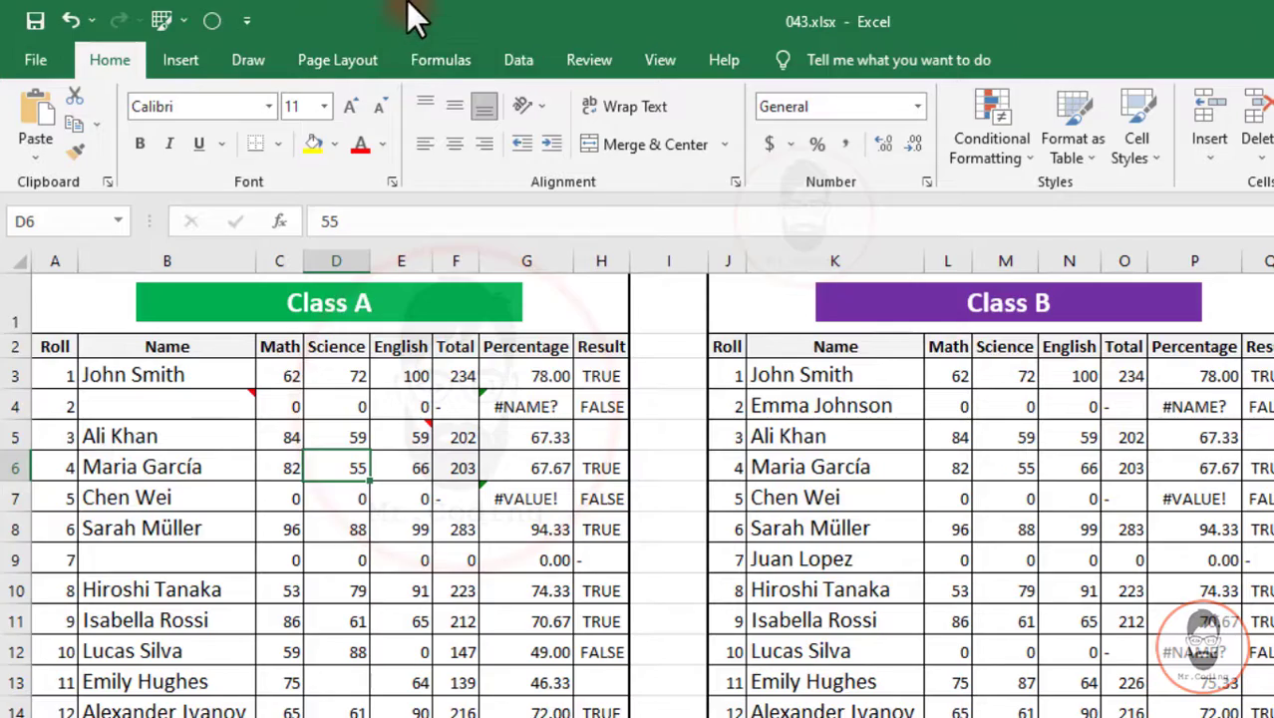
- Select cell D4 in the Class A table, bring up Go To Special from there, and dismiss it
{"action": "key", "text": "alt"}
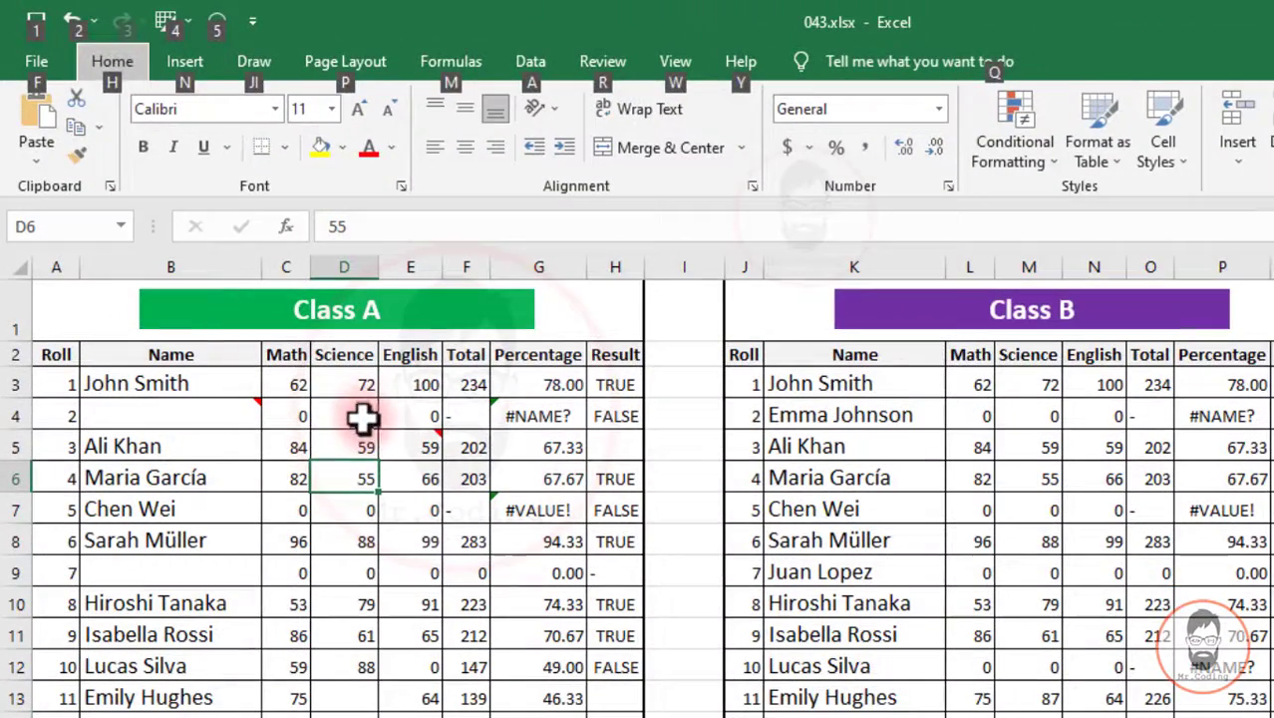
{"action": "left_click", "coordinate": [362, 417]}
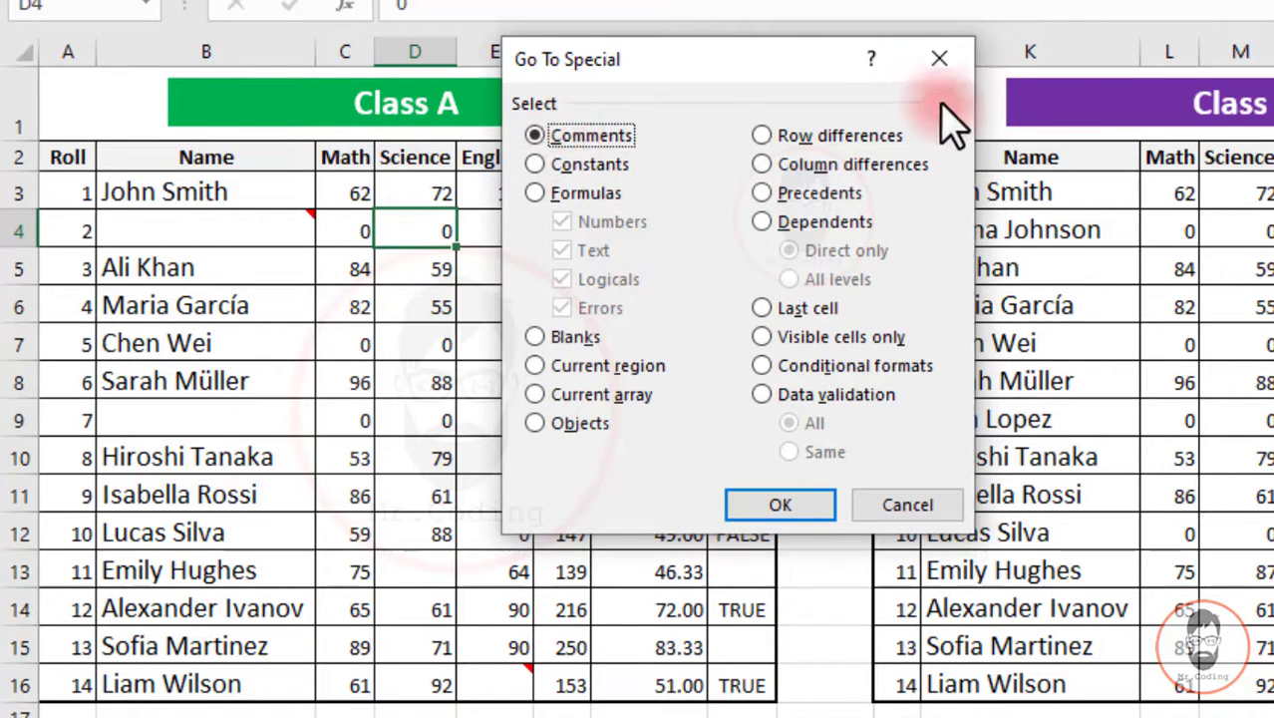
{"action": "left_click", "coordinate": [919, 68]}
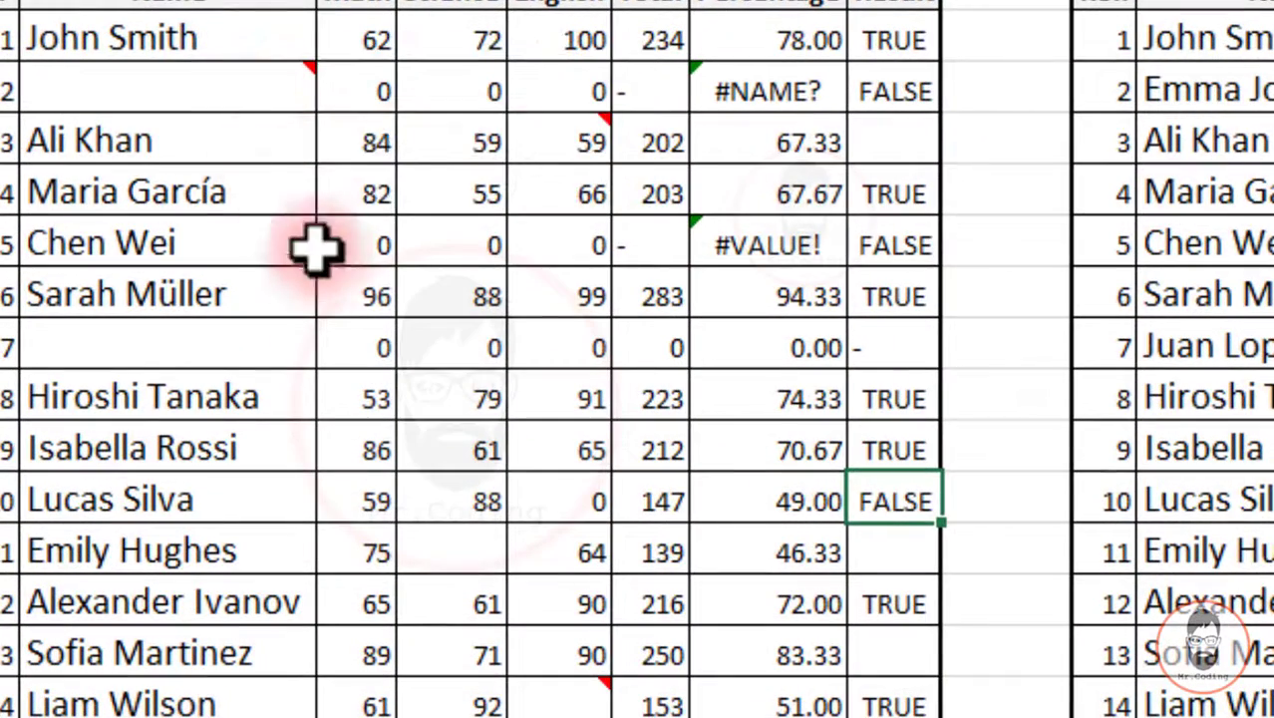
- Insert a comment with the text MG on cell B6 in the Class A table
{"action": "right_click", "coordinate": [251, 192]}
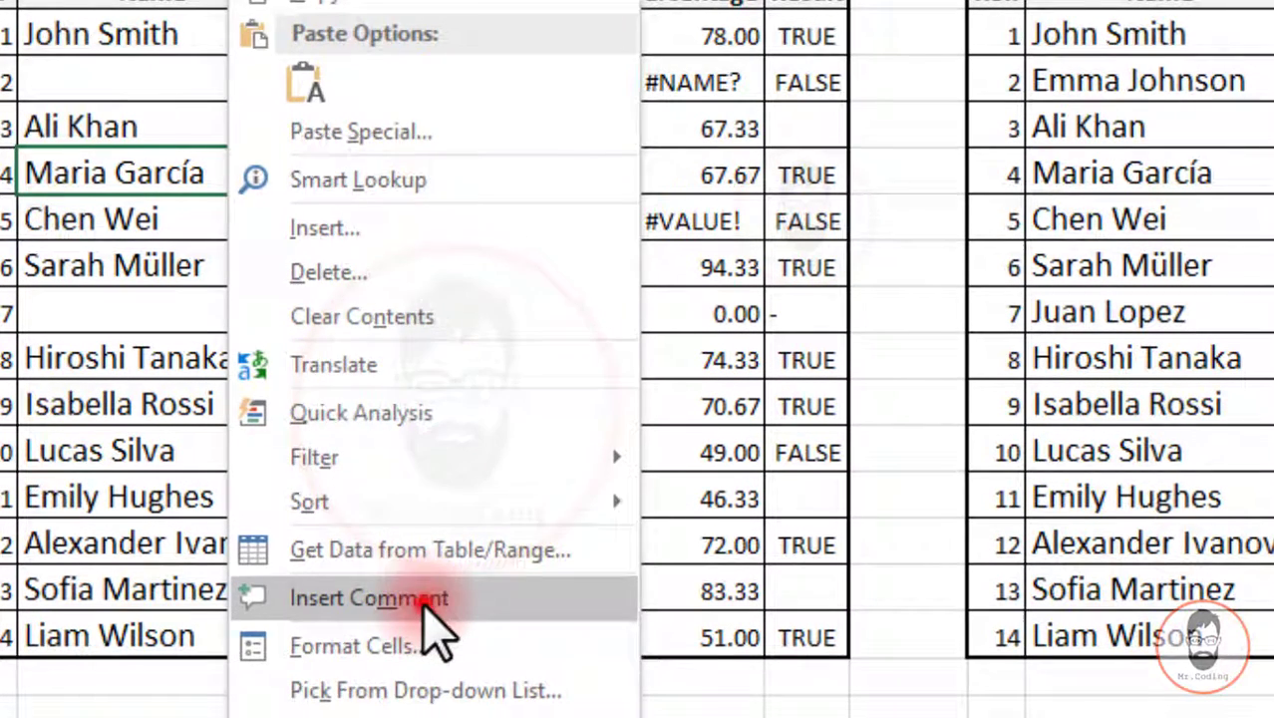
{"action": "left_click", "coordinate": [428, 598]}
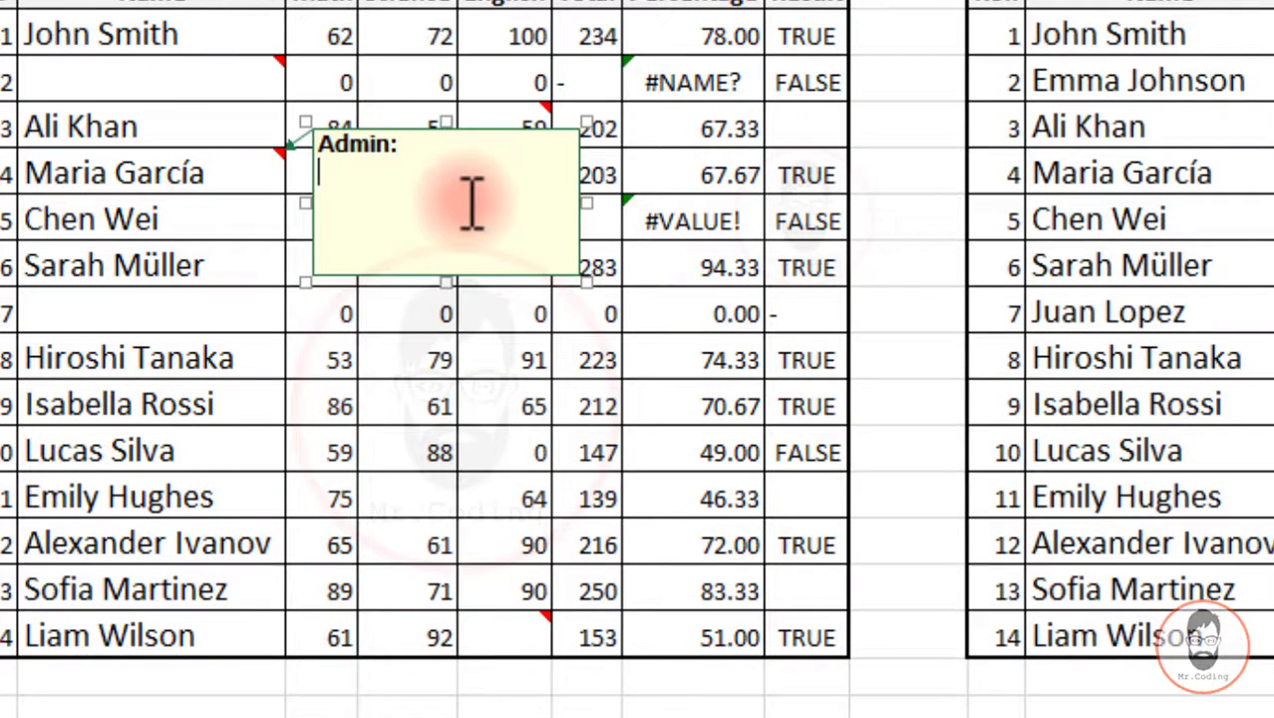
{"action": "type", "text": "MG"}
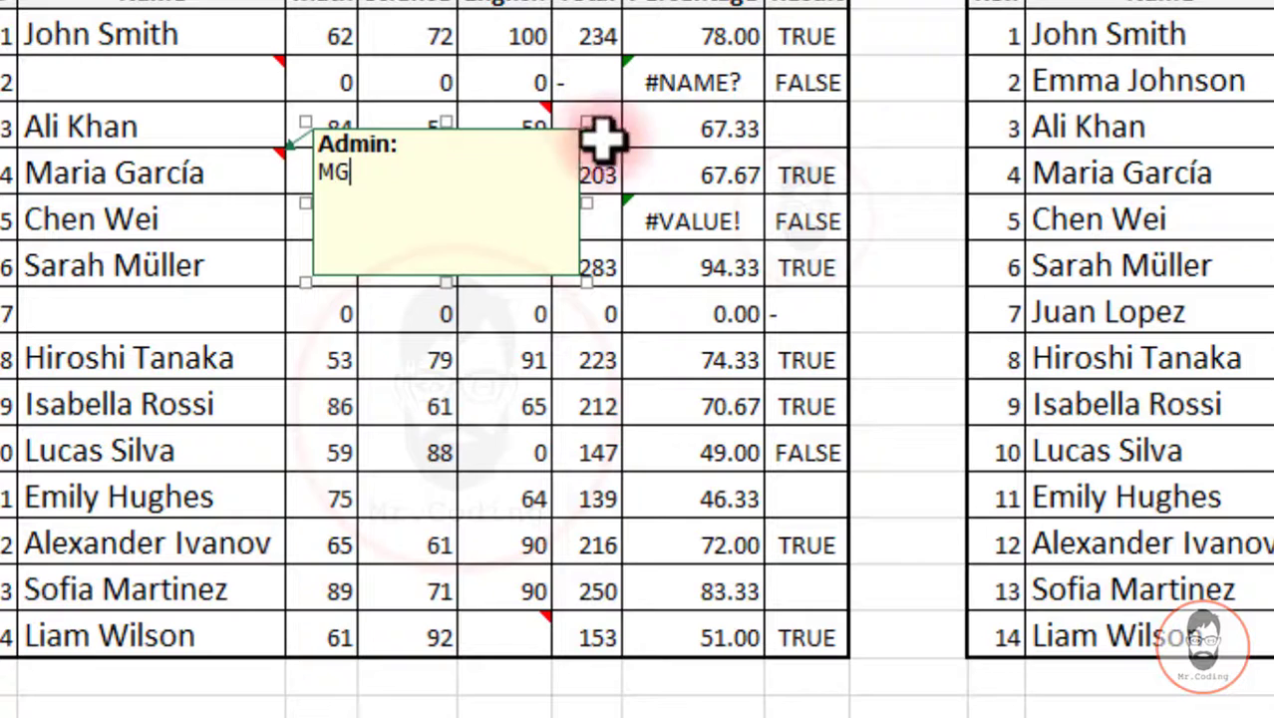
{"action": "left_click", "coordinate": [703, 81]}
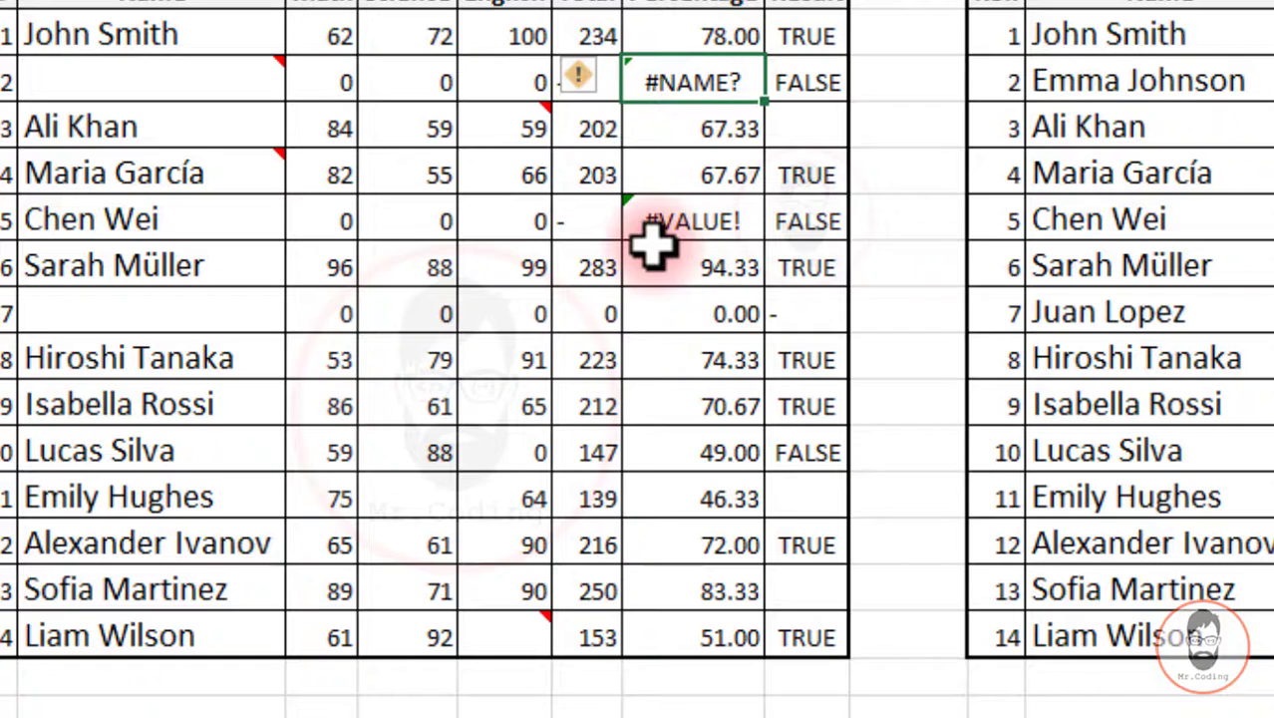
- Select the Class A table A1:H16 and use Go To Special to select only its cells with comments
{"action": "mouse_move", "coordinate": [257, 170]}
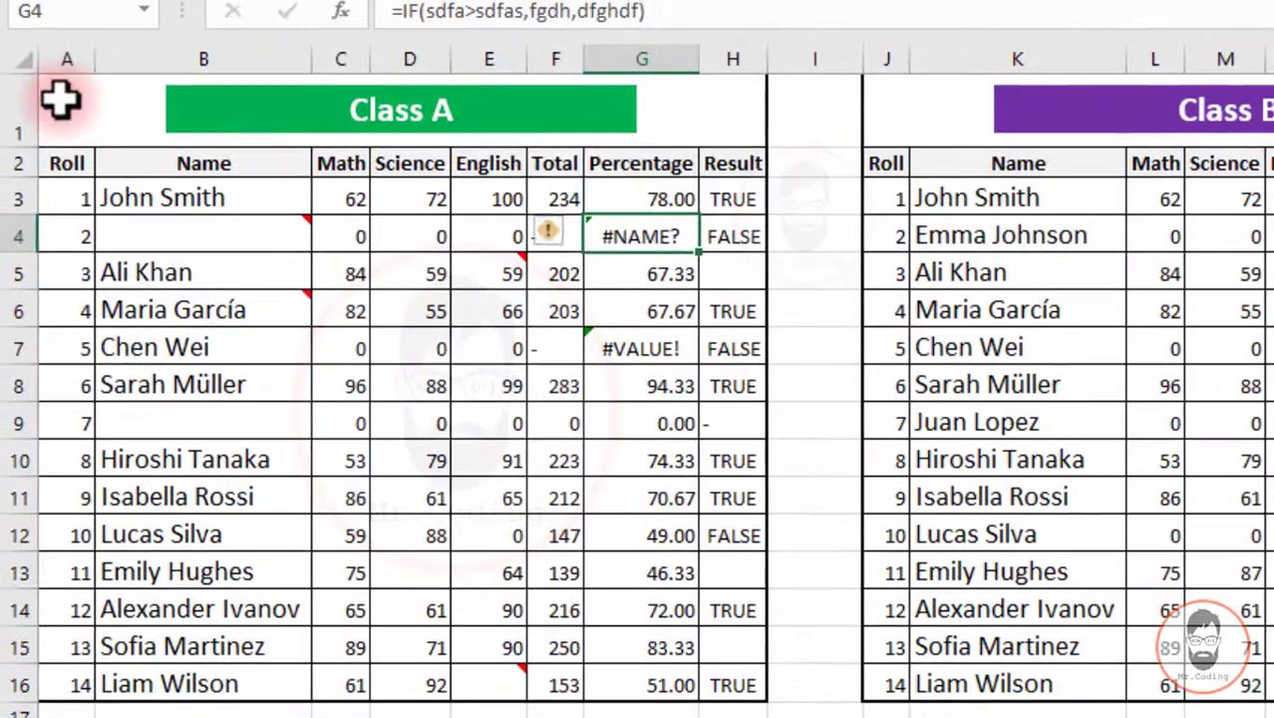
{"action": "left_click_drag", "start_coordinate": [62, 99], "coordinate": [663, 671]}
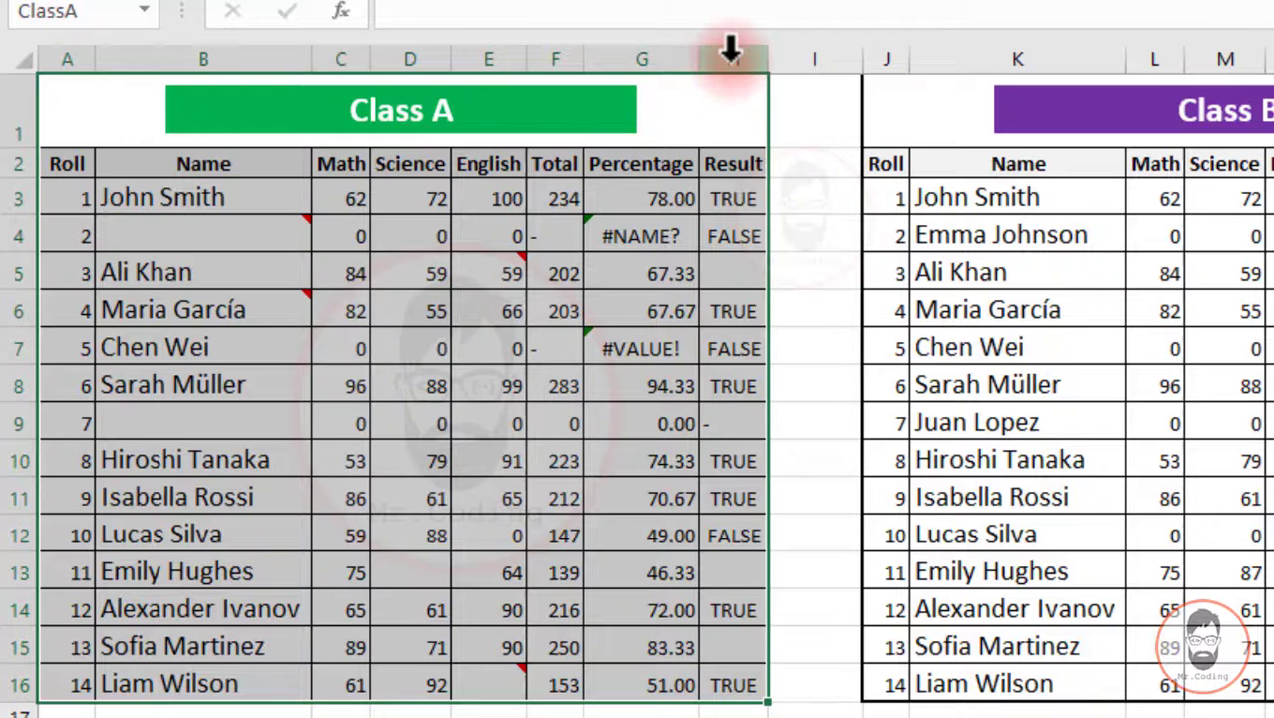
{"action": "key", "text": "ctrl+g"}
{"action": "key", "text": "alt+s"}
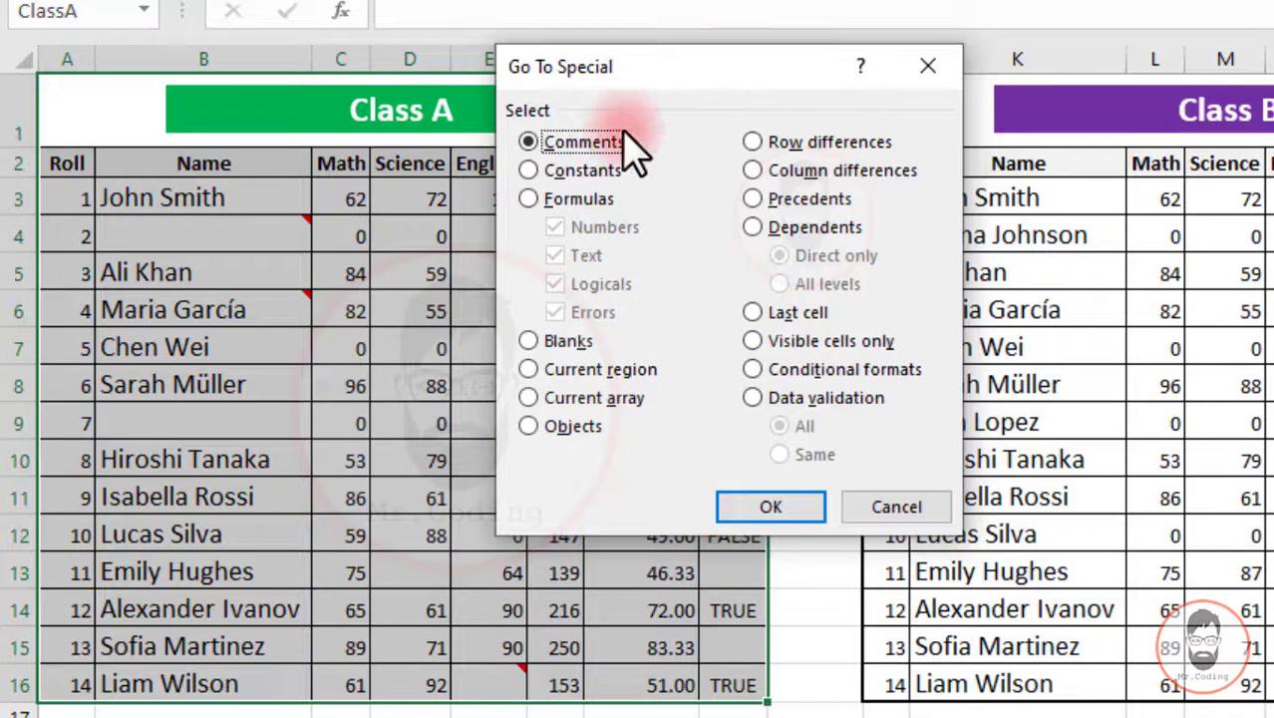
{"action": "left_click", "coordinate": [769, 507]}
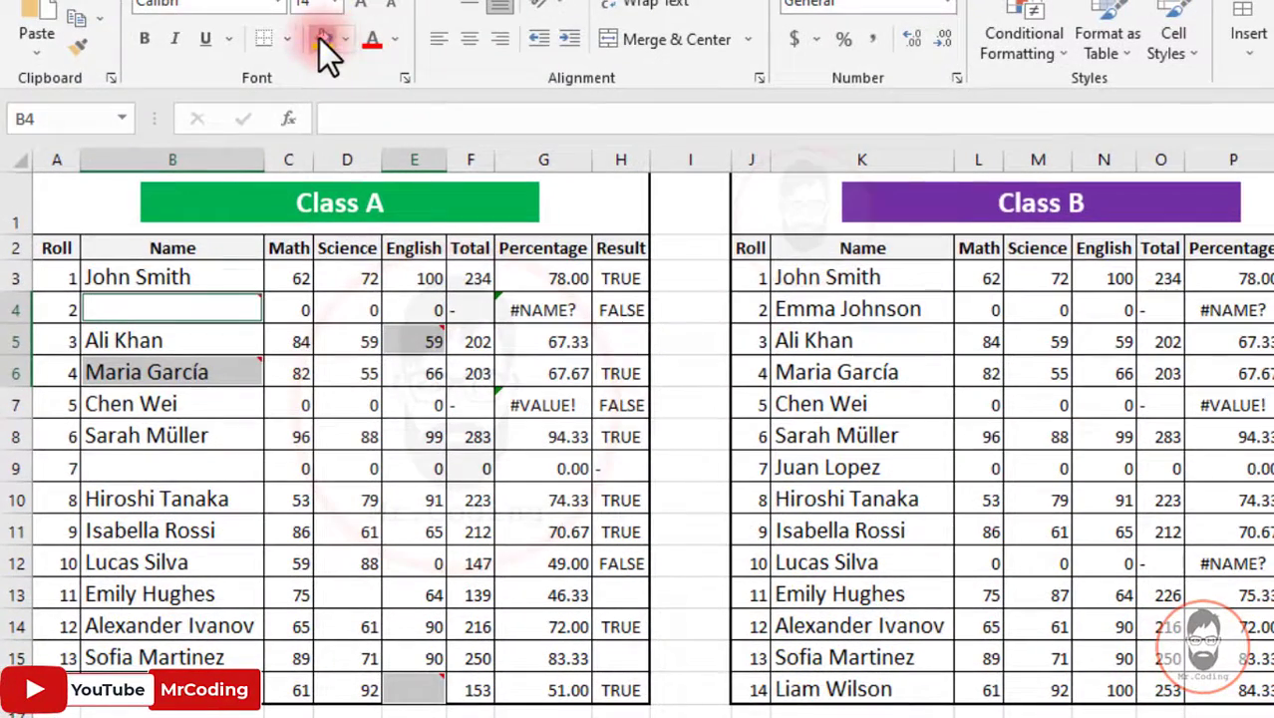
- Fill the selected commented cells with yellow and undo the fill
{"action": "left_click", "coordinate": [321, 39]}
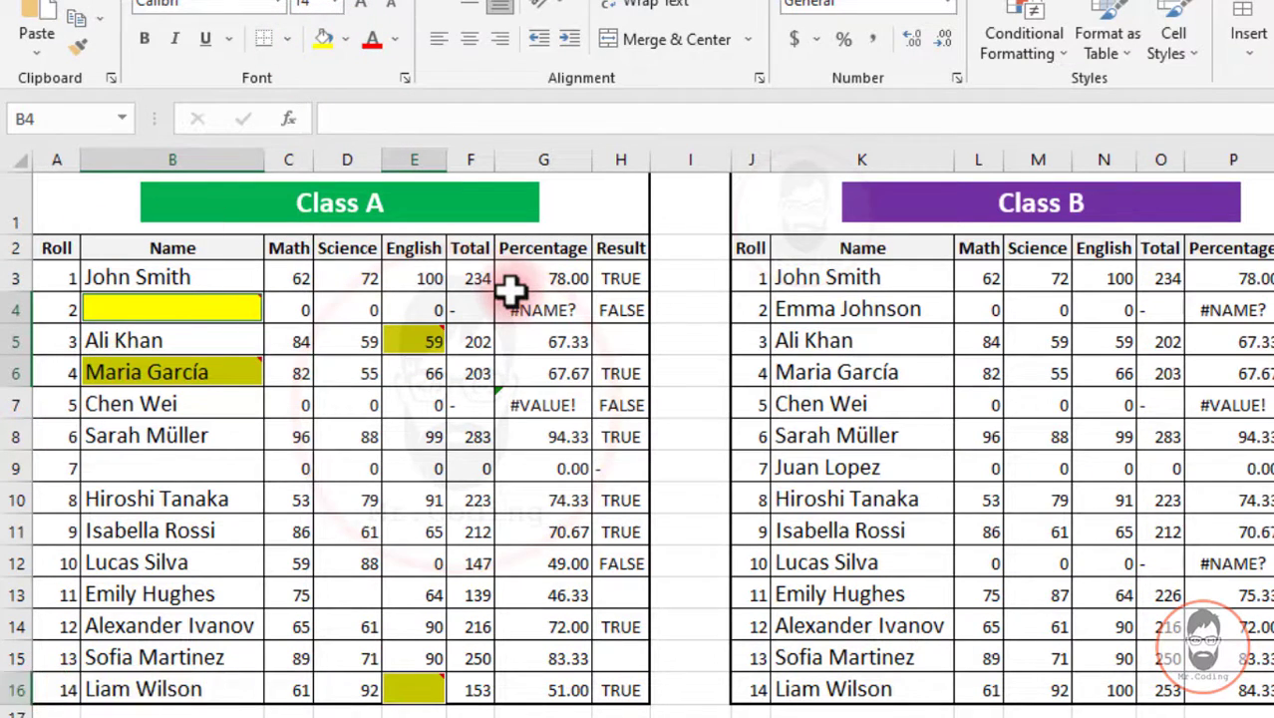
{"action": "key", "text": "ctrl+z"}
- Select the Class A table and use Go To Special to select only its constants that are numbers
{"action": "left_click_drag", "start_coordinate": [588, 205], "coordinate": [585, 680]}
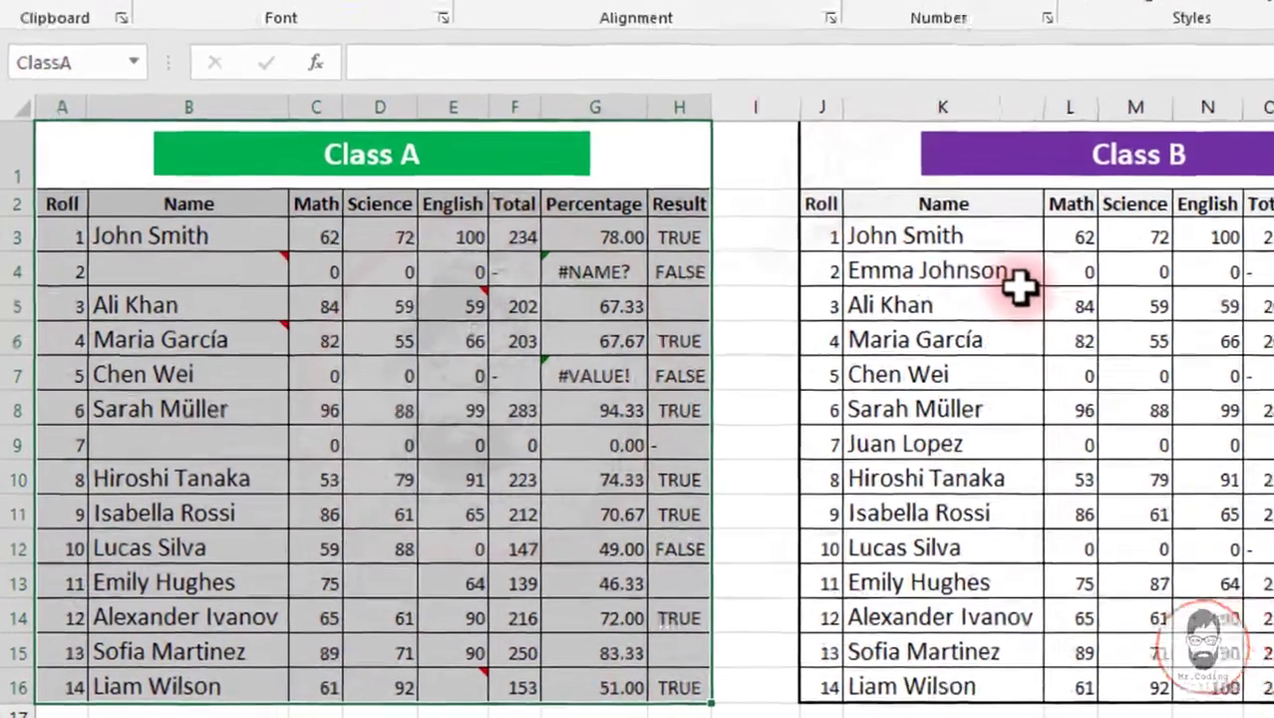
{"action": "key", "text": "F5"}
{"action": "key", "text": "alt+s"}
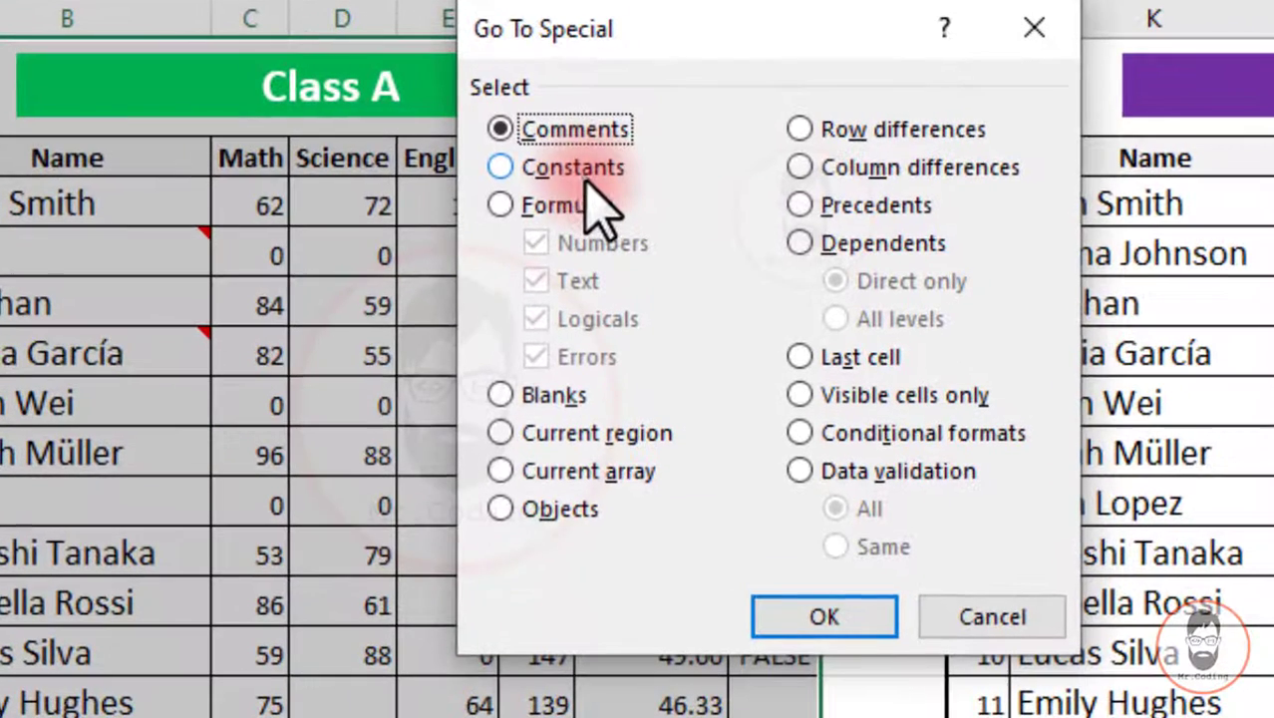
{"action": "left_click", "coordinate": [581, 170]}
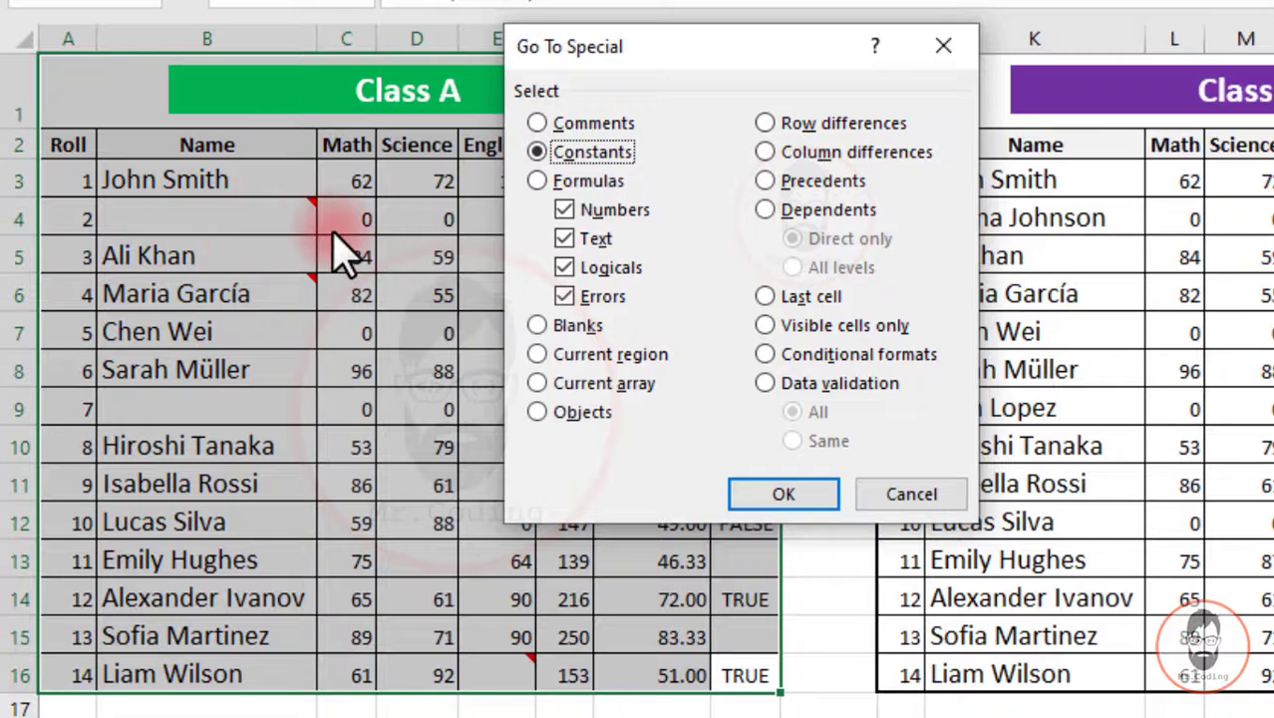
{"action": "left_click", "coordinate": [565, 239]}
{"action": "left_click", "coordinate": [565, 268]}
{"action": "left_click", "coordinate": [564, 296]}
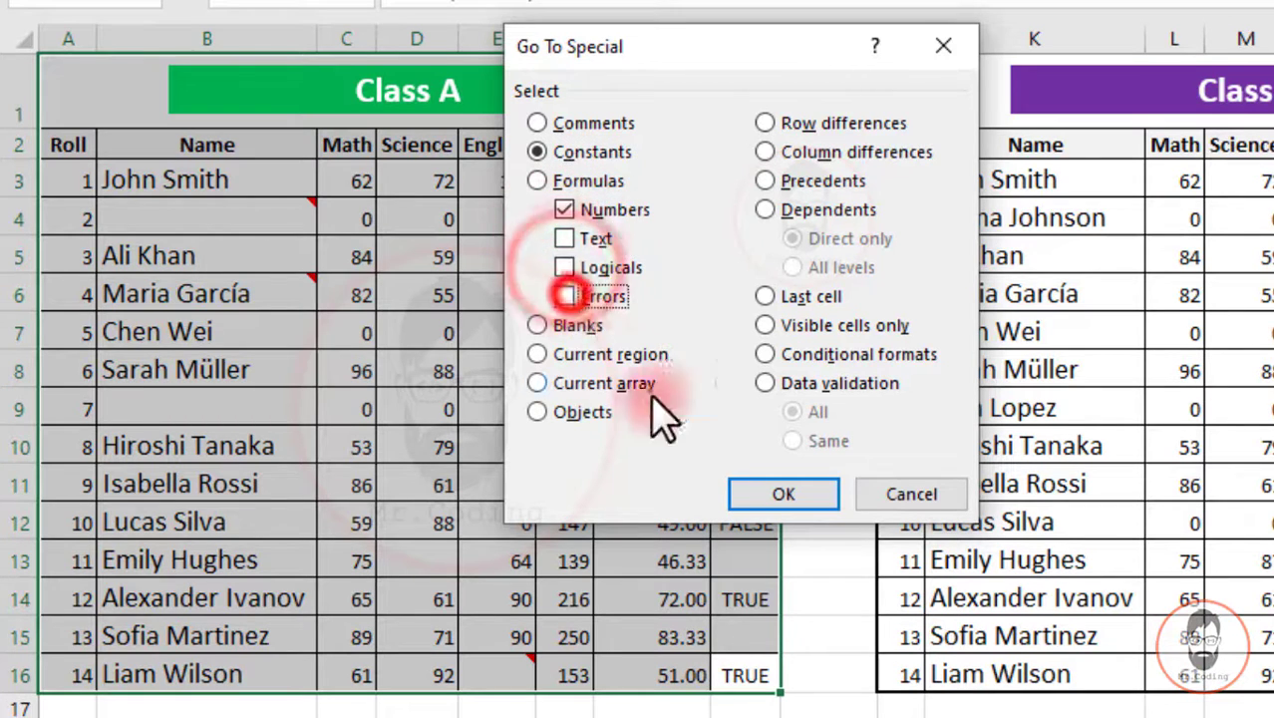
{"action": "left_click", "coordinate": [770, 489]}
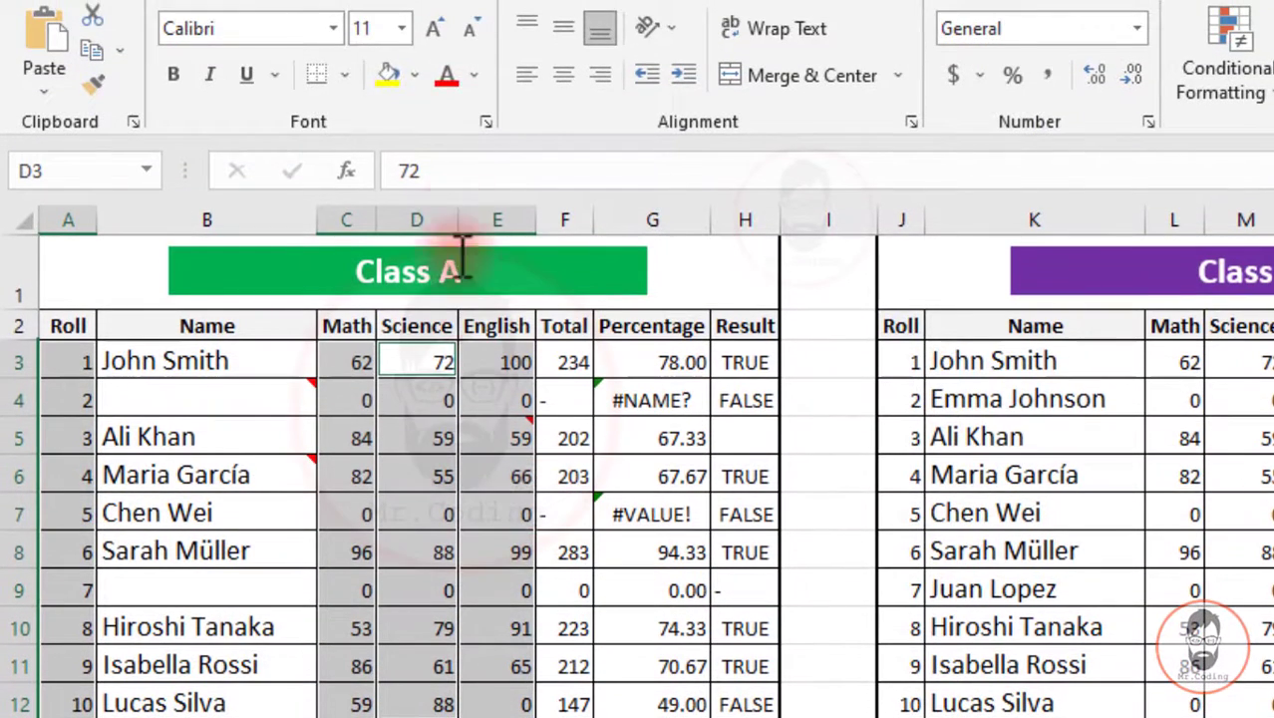
- Apply yellow fill and bold to the selected number cells, and remove both formats again
{"action": "left_click", "coordinate": [388, 78]}
{"action": "left_click", "coordinate": [180, 73]}
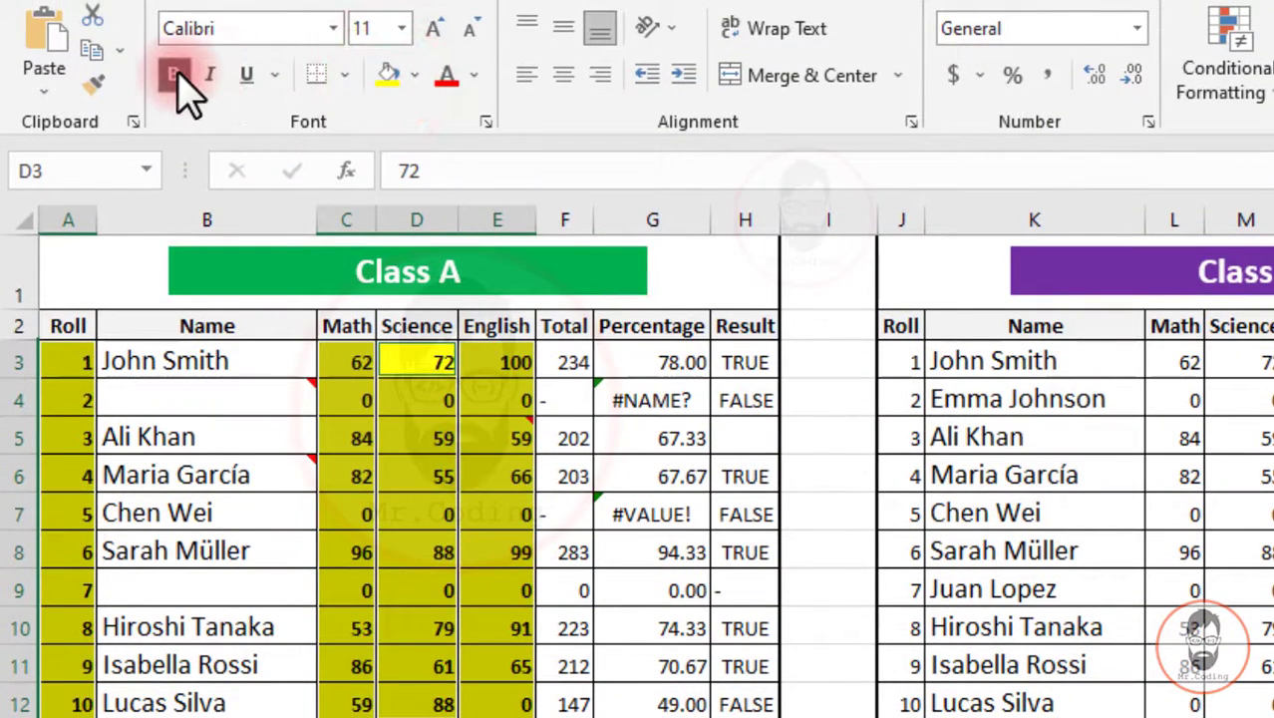
{"action": "left_click", "coordinate": [180, 74]}
{"action": "left_click", "coordinate": [386, 78]}
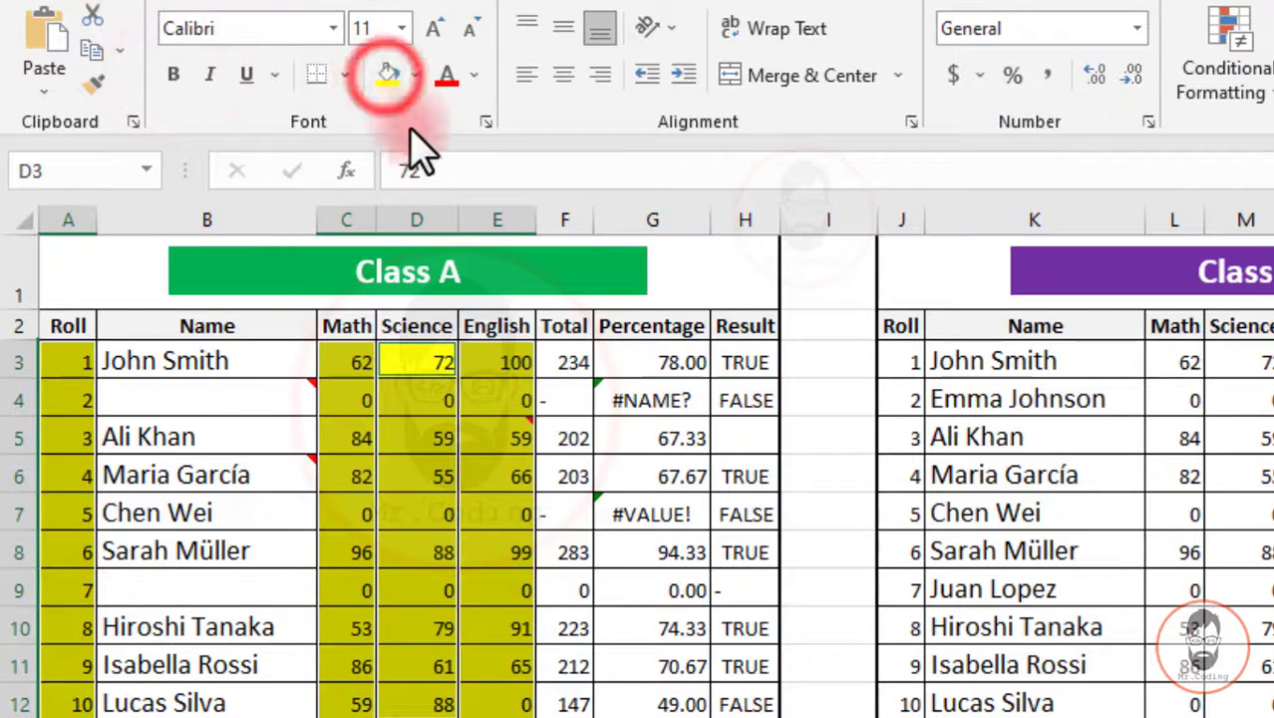
{"action": "left_click", "coordinate": [415, 75]}
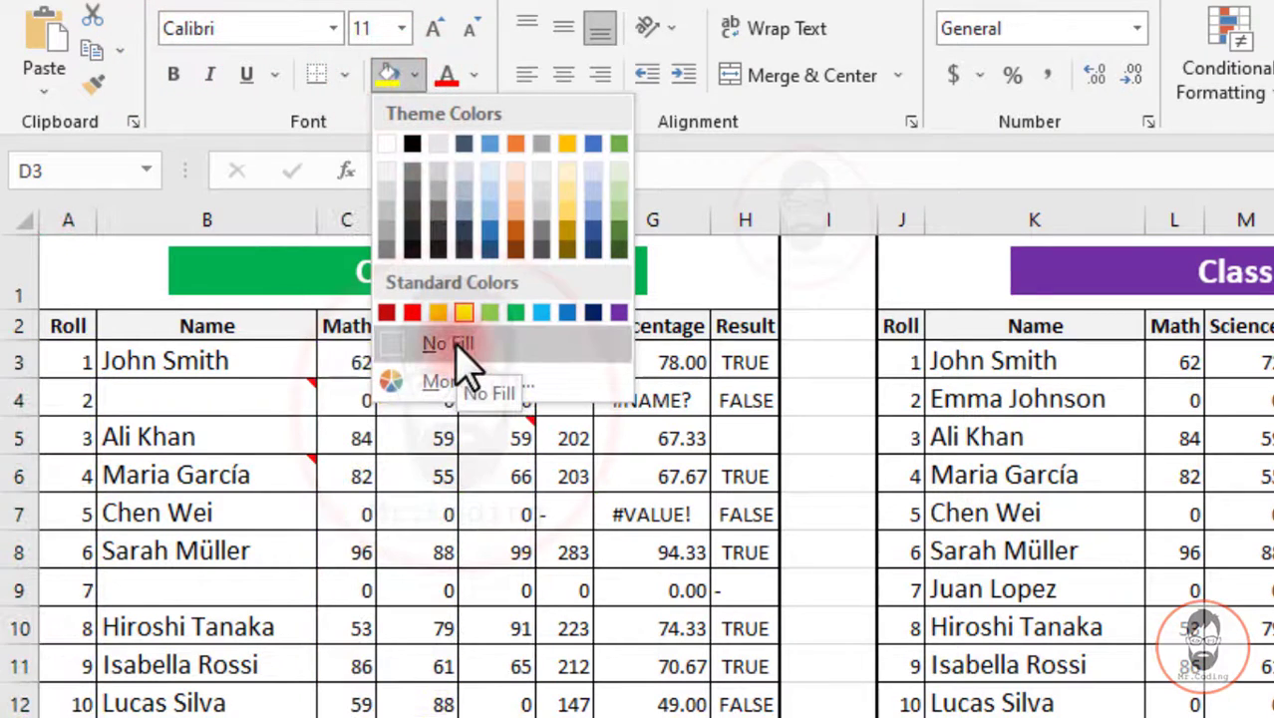
{"action": "left_click", "coordinate": [457, 349]}
- Select the Class A table and use Go To Special to select only its constants that are text
{"action": "left_click_drag", "start_coordinate": [163, 301], "coordinate": [688, 717]}
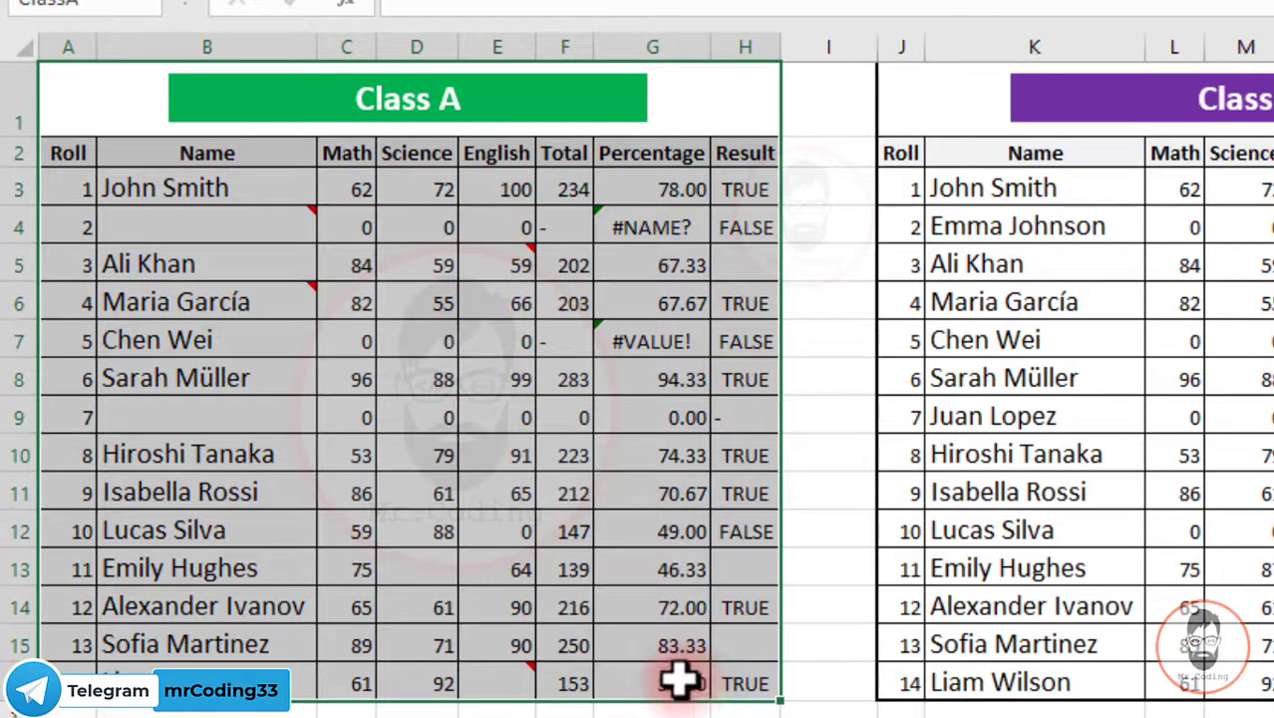
{"action": "key", "text": "F5"}
{"action": "key", "text": "alt+s"}
{"action": "left_click", "coordinate": [593, 160]}
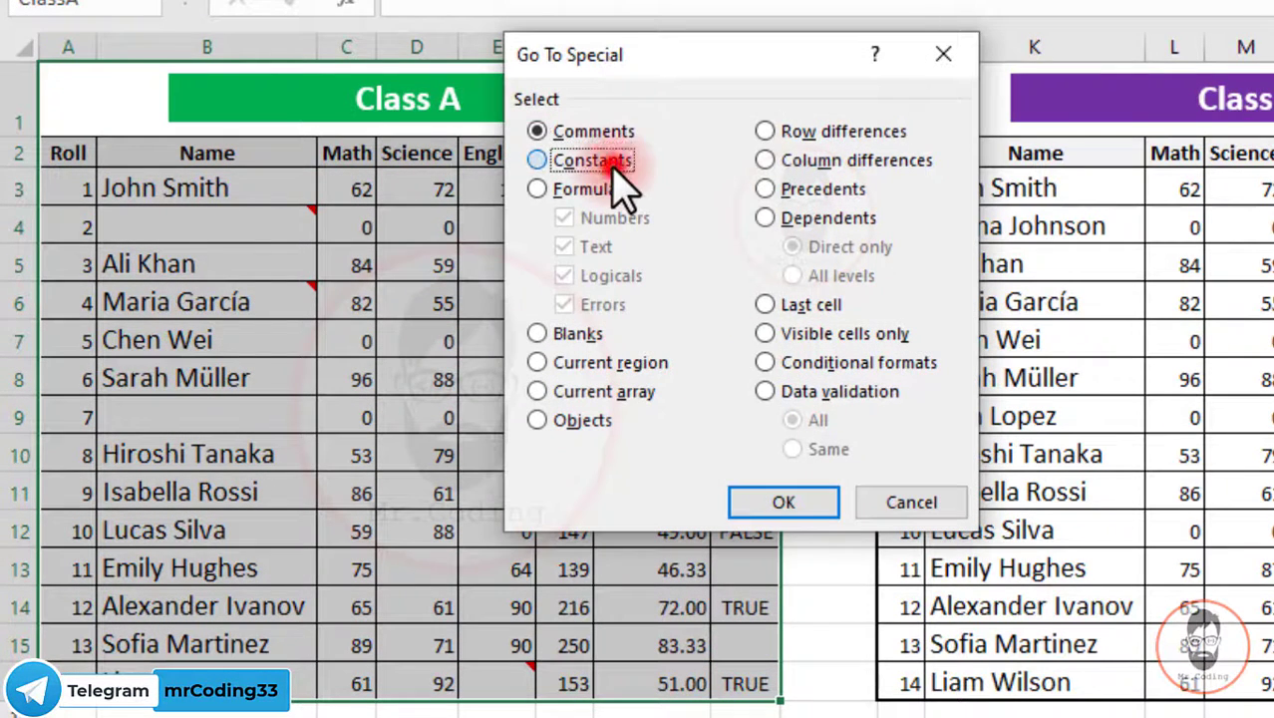
{"action": "left_click", "coordinate": [598, 219]}
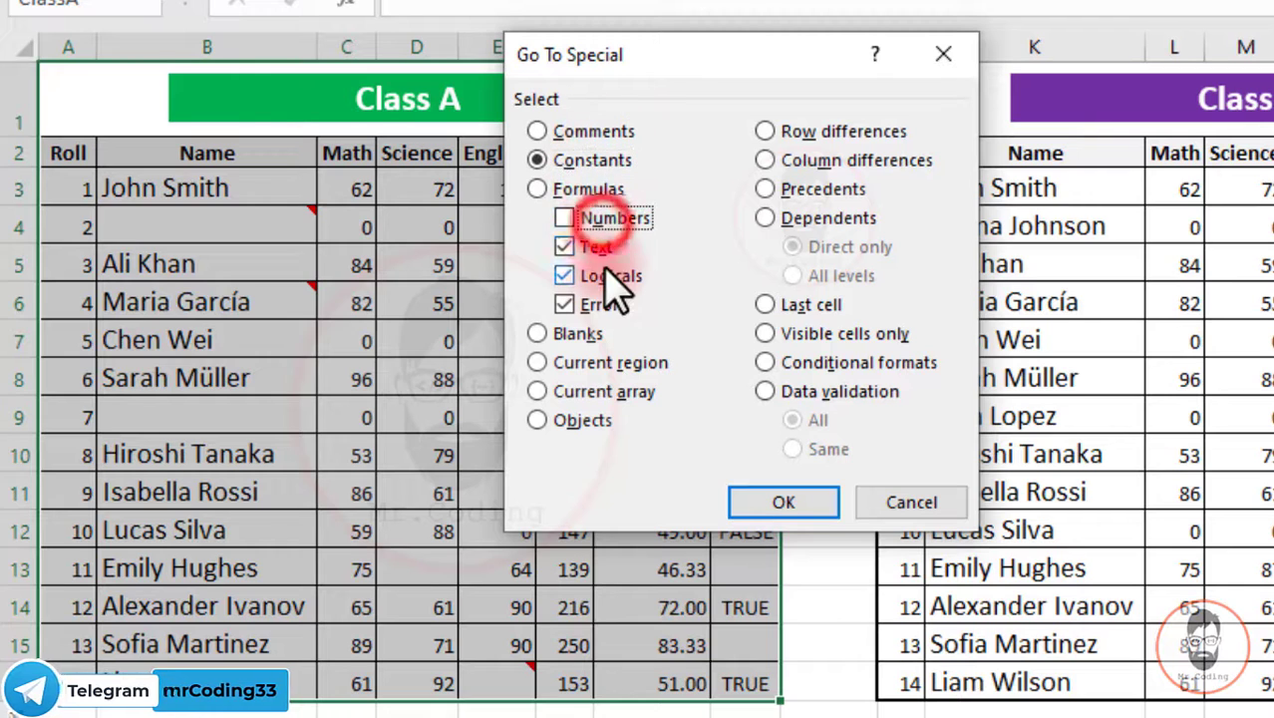
{"action": "left_click", "coordinate": [611, 275]}
{"action": "left_click", "coordinate": [602, 305]}
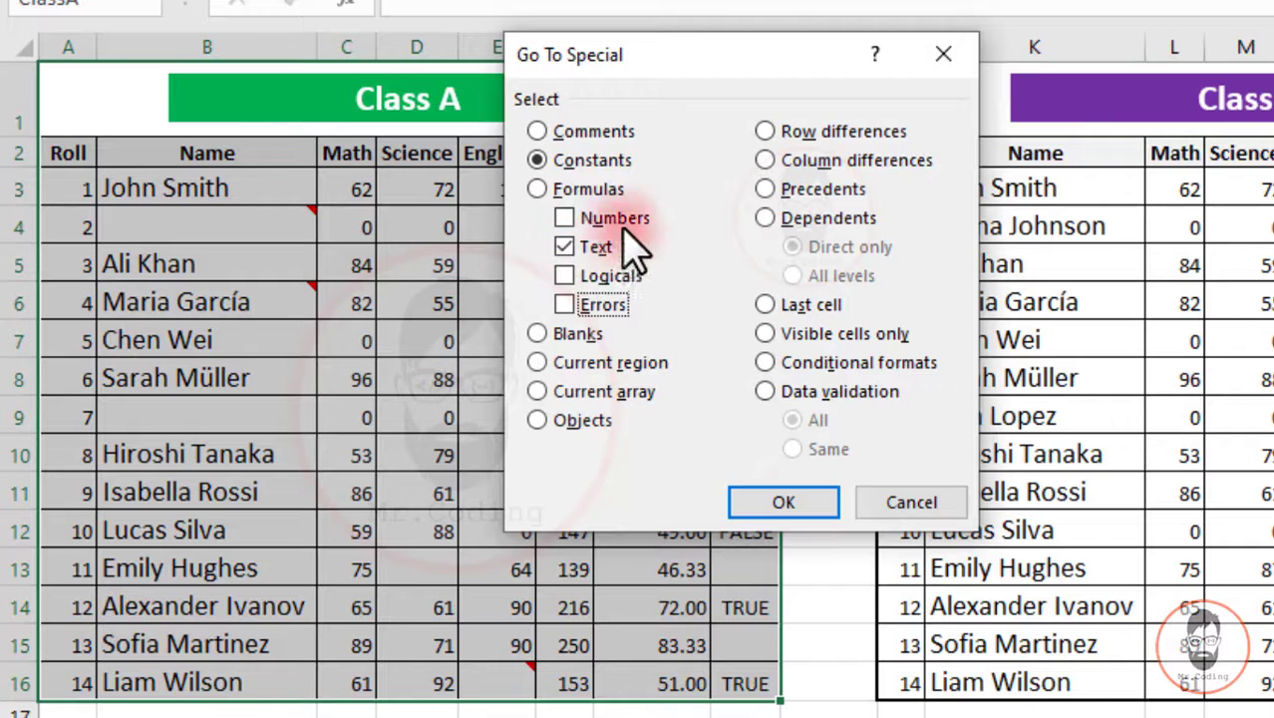
{"action": "left_click", "coordinate": [798, 504]}
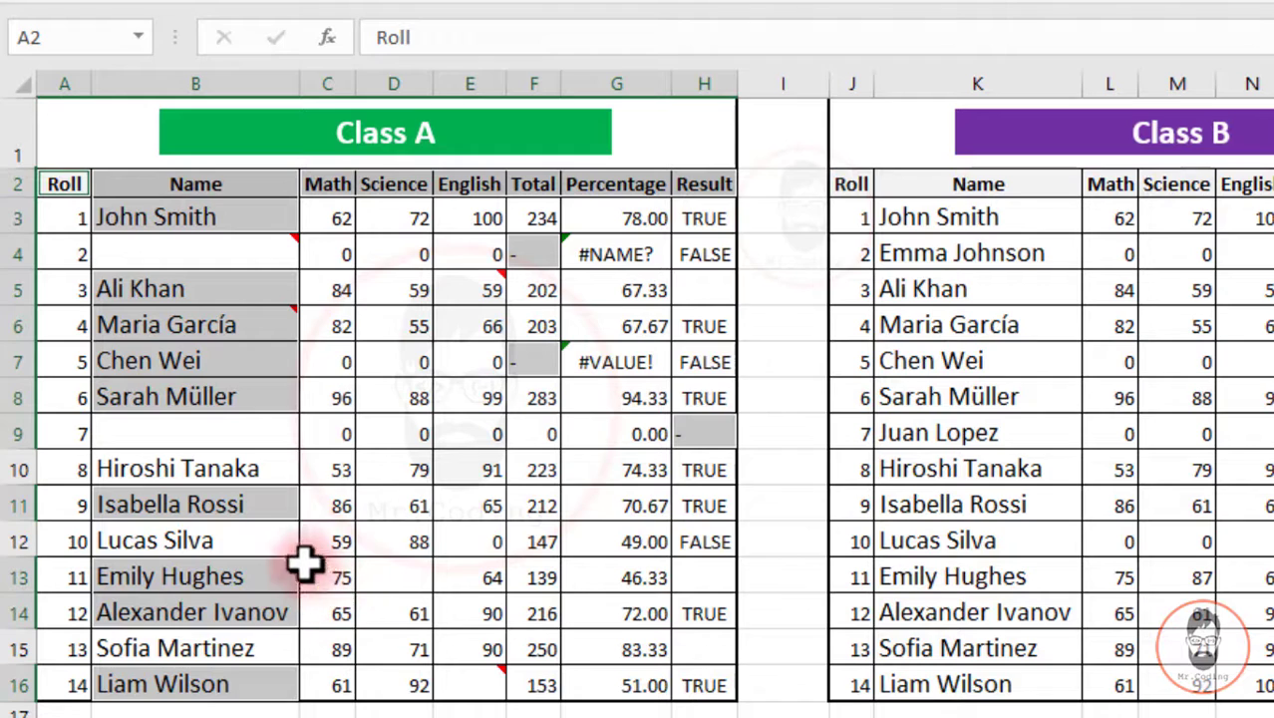
- Examine the formula behind the name in cell B10 and look over the function library categories
{"action": "left_click", "coordinate": [192, 468]}
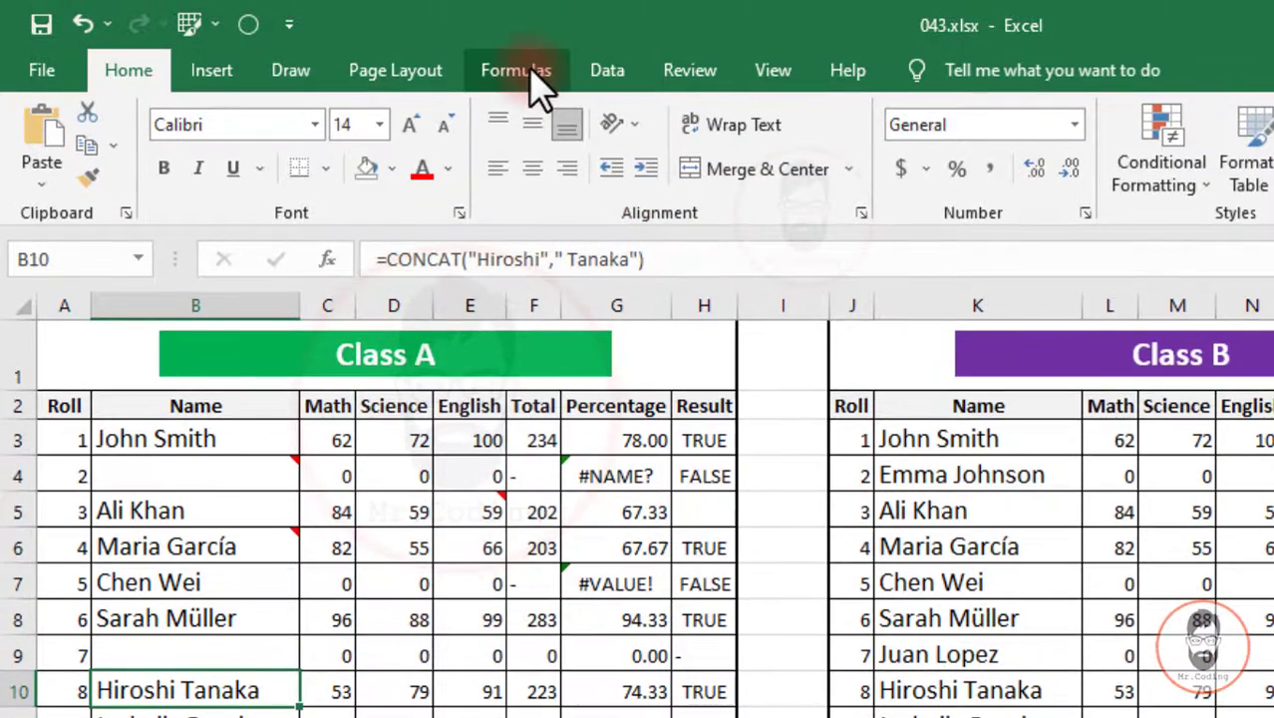
{"action": "left_click", "coordinate": [531, 72]}
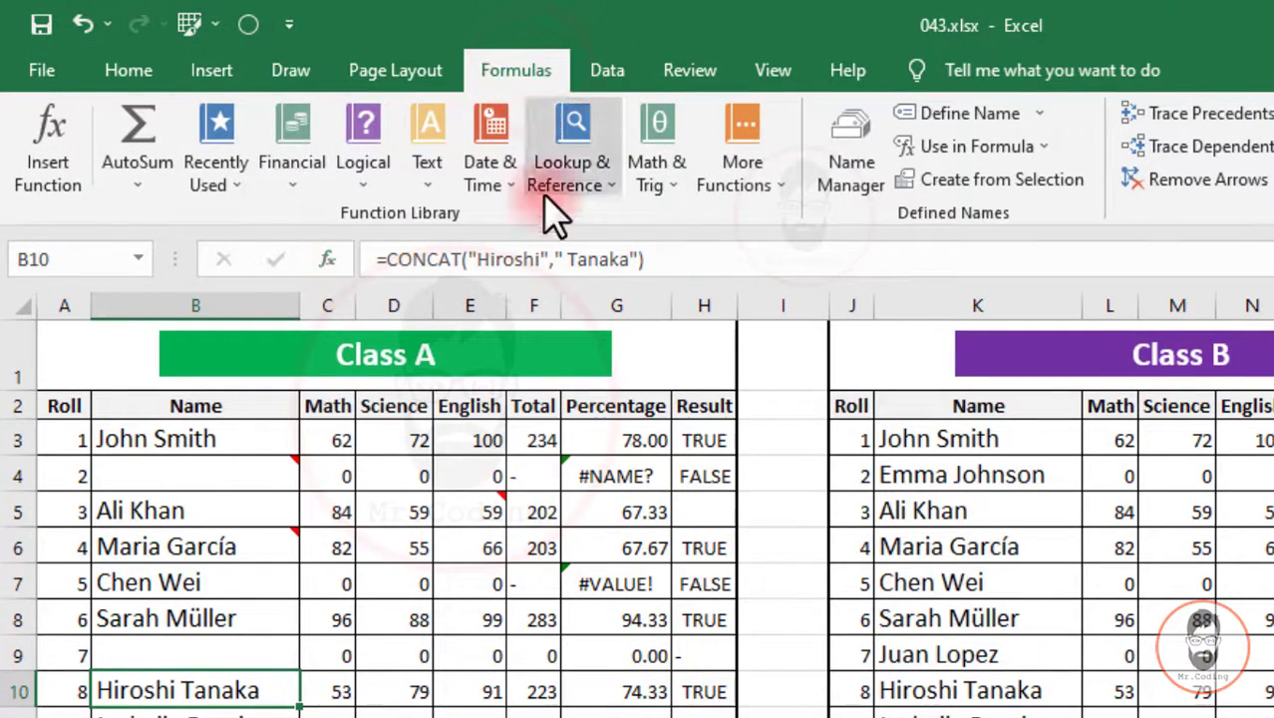
{"action": "left_click", "coordinate": [129, 70]}
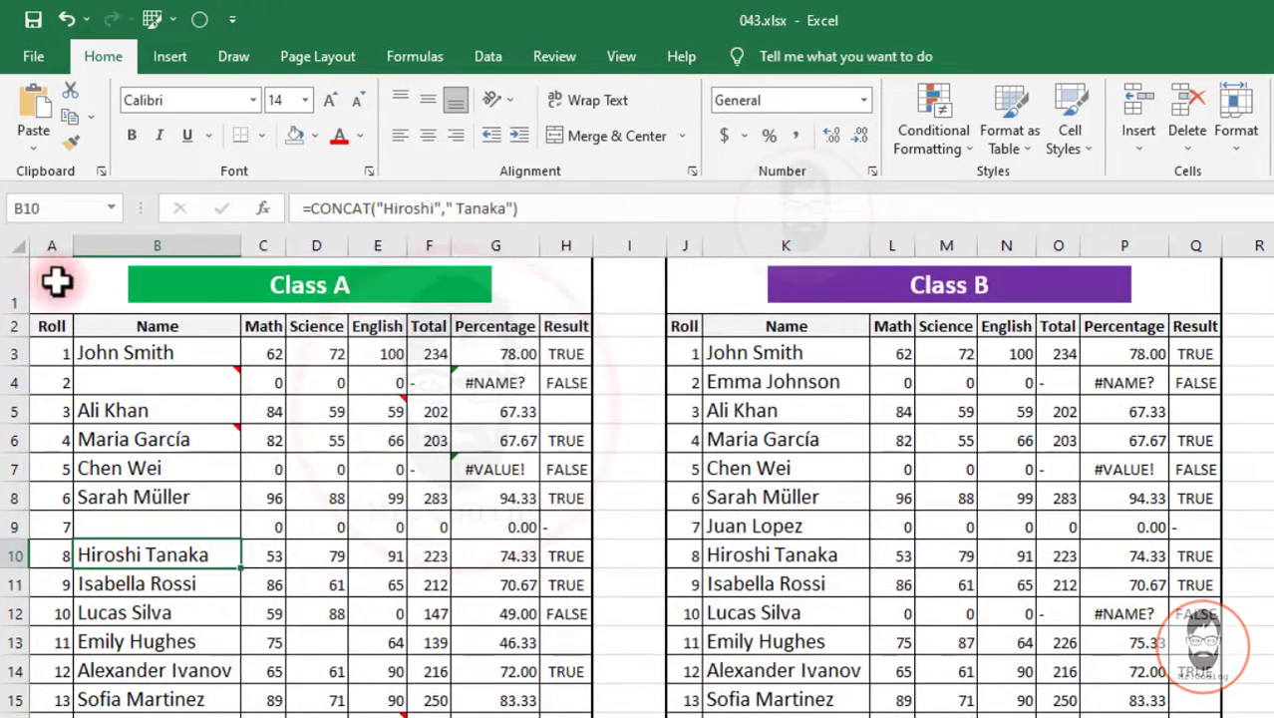
- Try to select only the logical constants in the Class A table with Go To Special
{"action": "left_click_drag", "start_coordinate": [57, 282], "coordinate": [563, 703]}
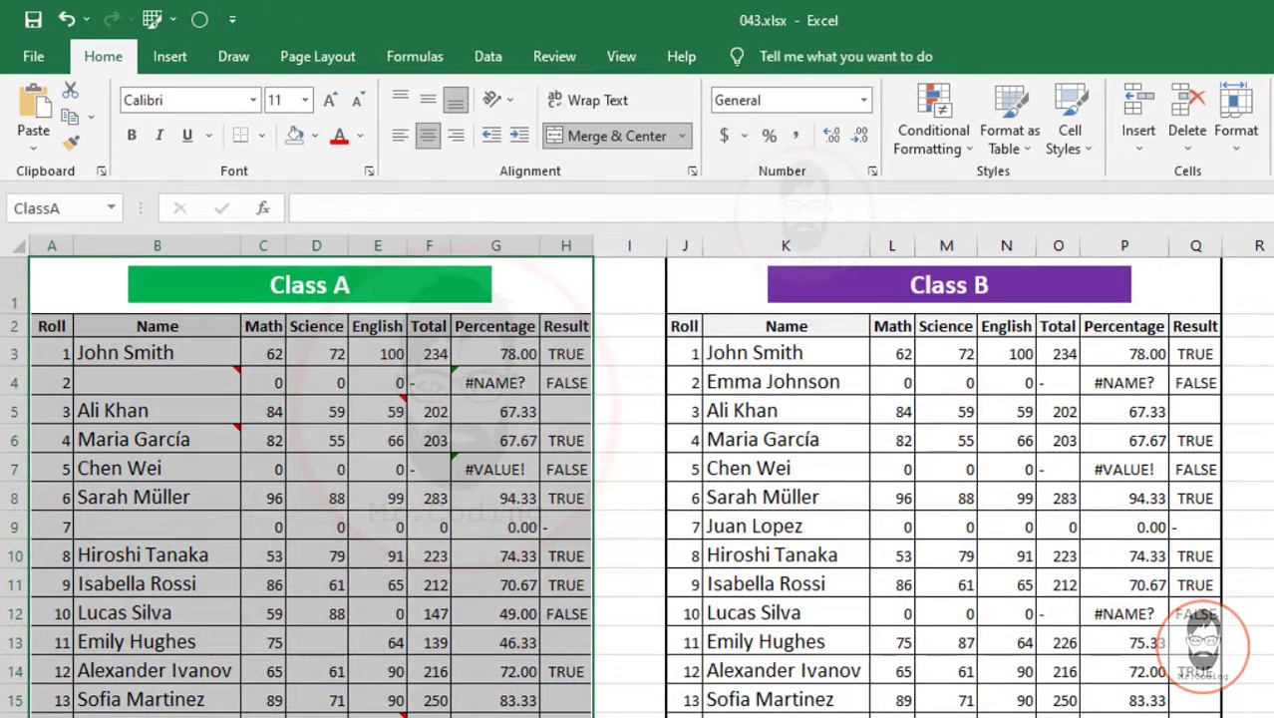
{"action": "key", "text": "ctrl+g"}
{"action": "key", "text": "alt+s"}
{"action": "left_click", "coordinate": [467, 332]}
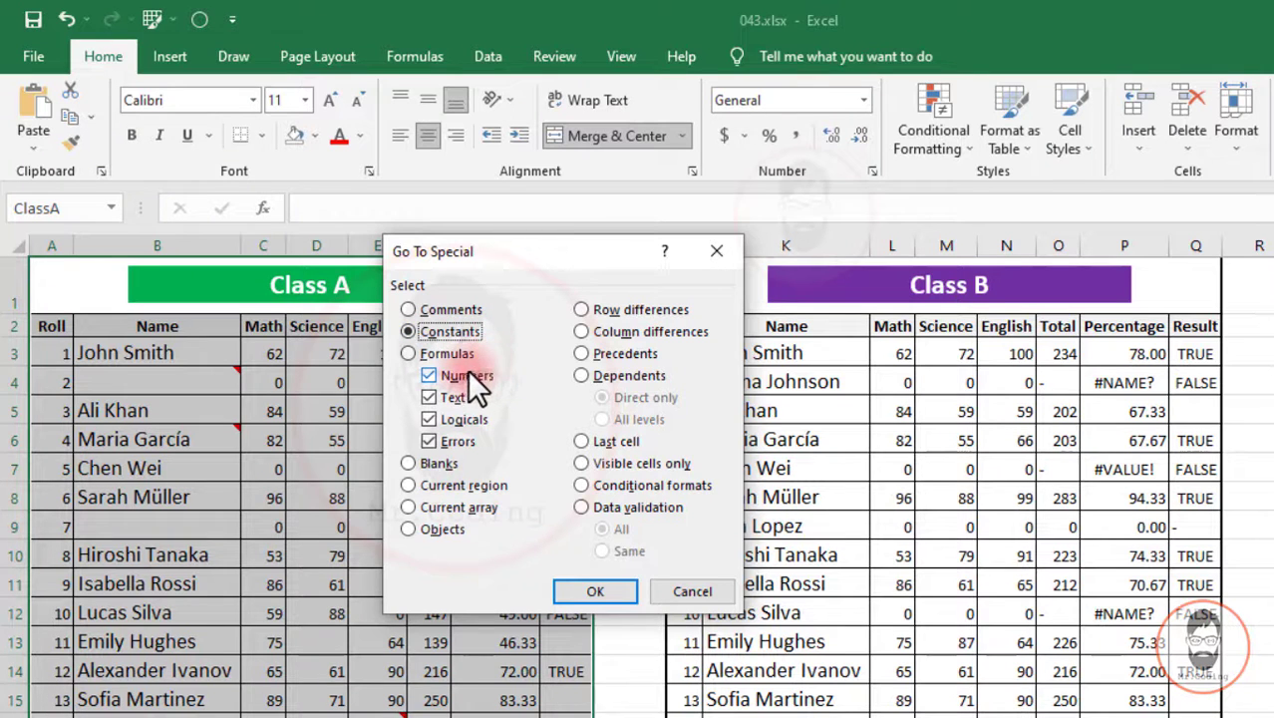
{"action": "left_click", "coordinate": [464, 371]}
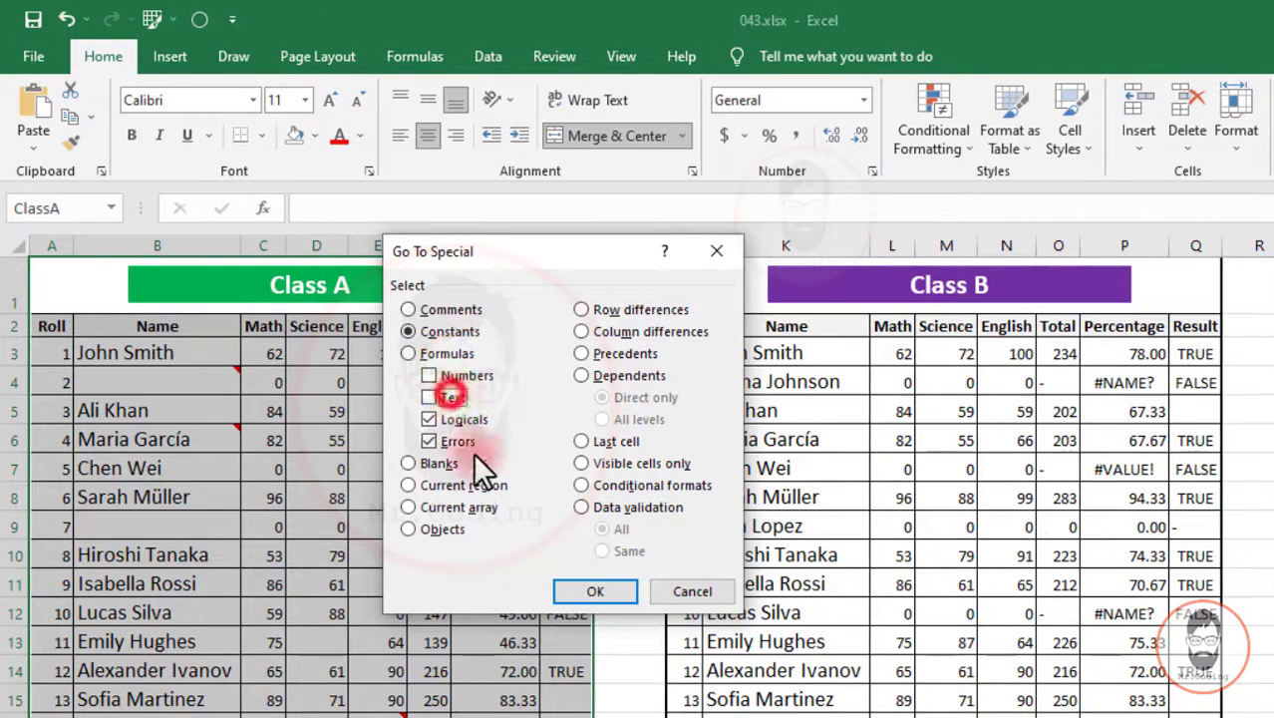
{"action": "left_click", "coordinate": [450, 395]}
{"action": "left_click", "coordinate": [489, 444]}
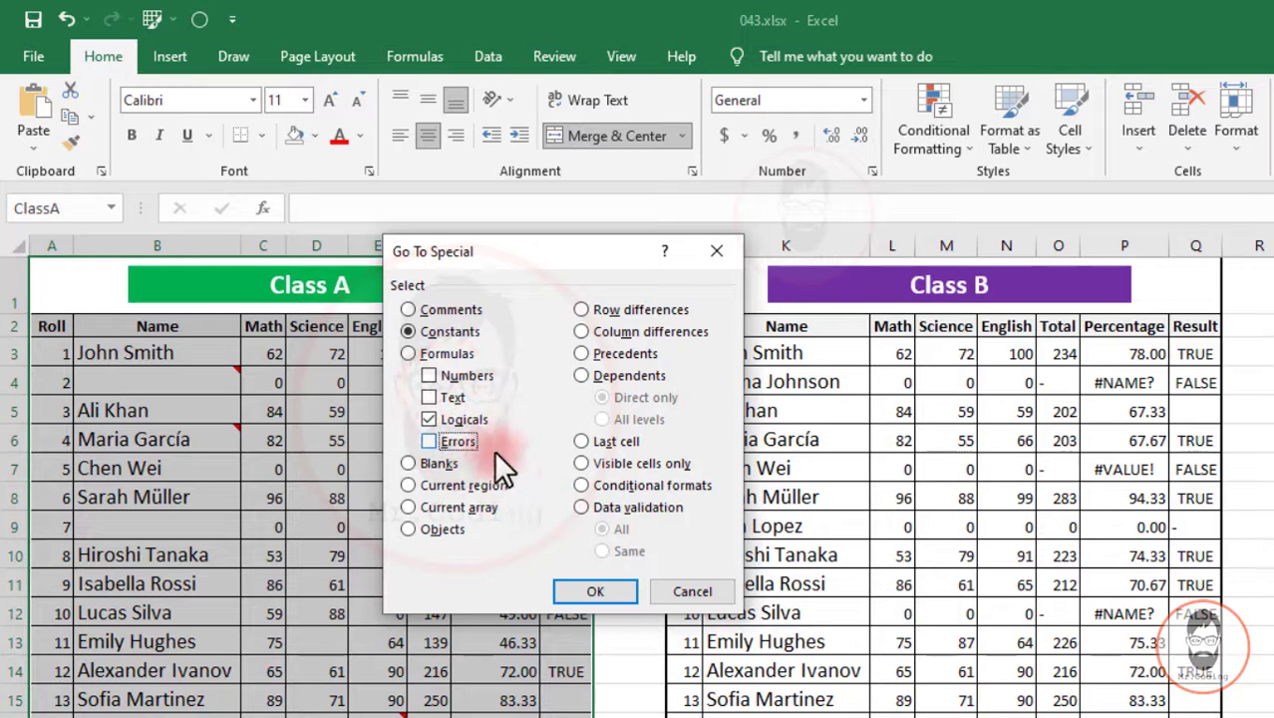
{"action": "left_click", "coordinate": [596, 592]}
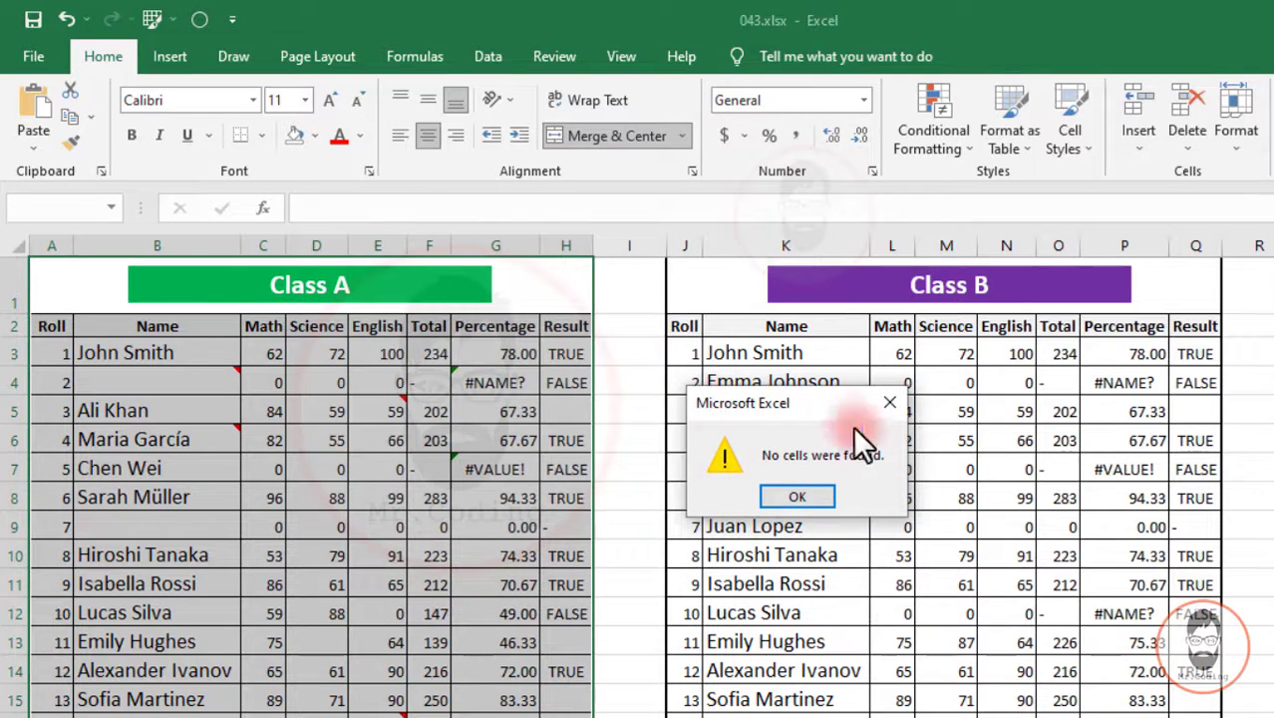
{"action": "left_click", "coordinate": [829, 492]}
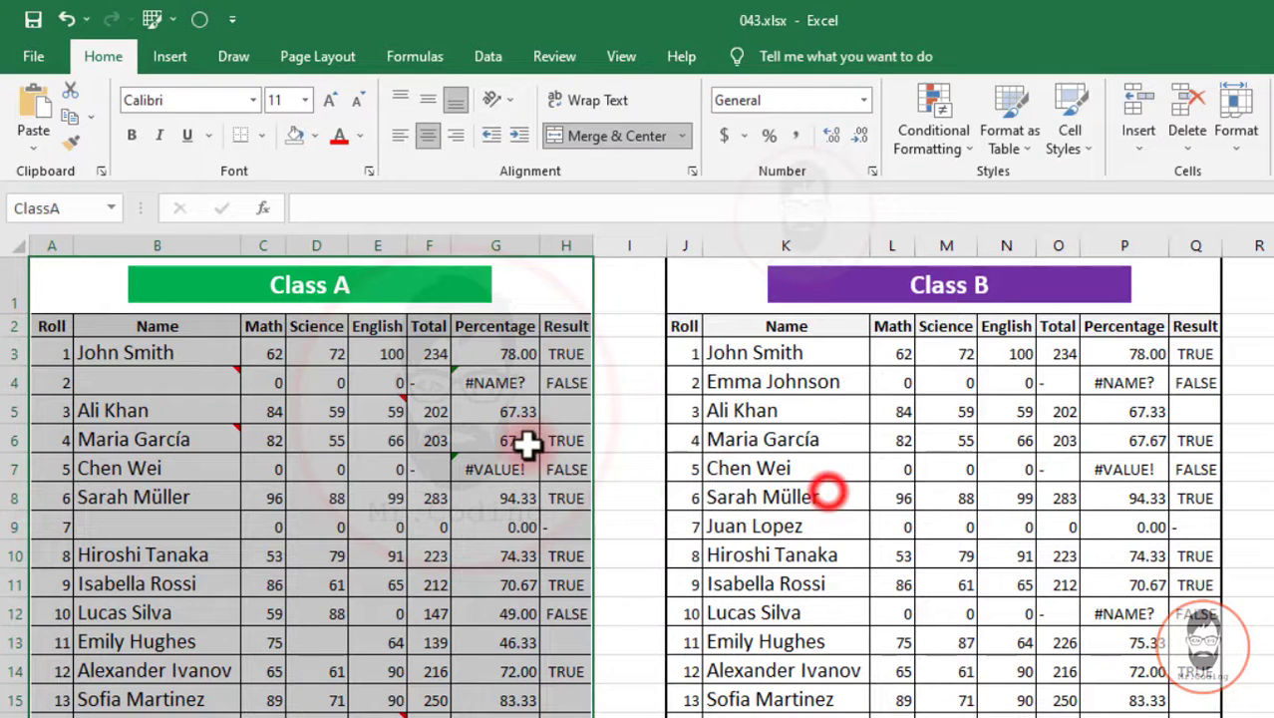
- Inspect the contents of Result cells H3 to H6 in Class A and the list of logical functions
{"action": "left_click", "coordinate": [567, 352]}
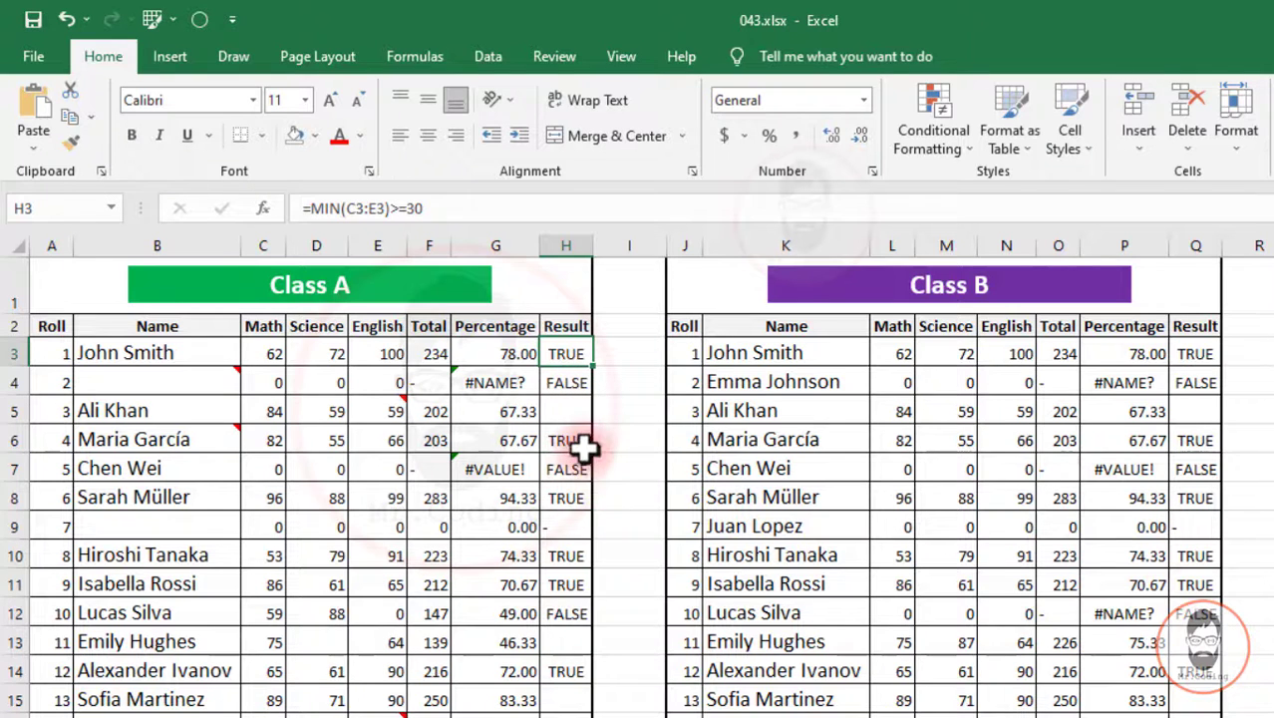
{"action": "left_click", "coordinate": [413, 57]}
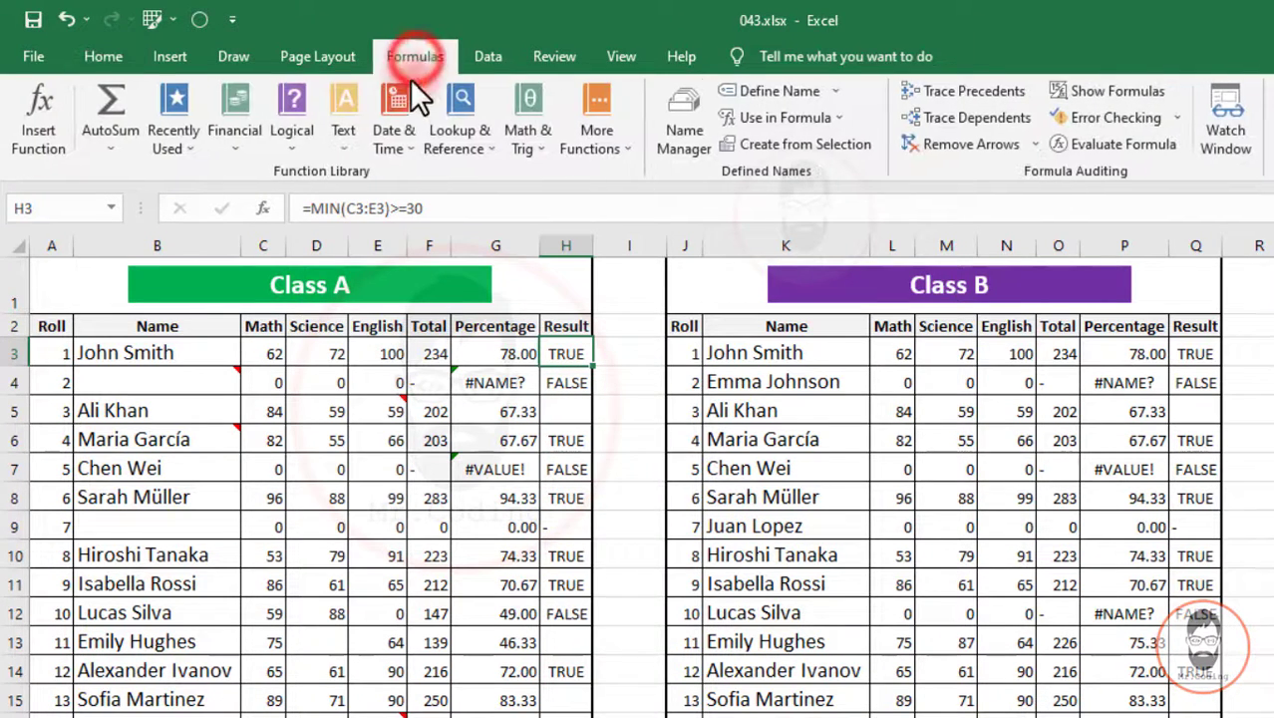
{"action": "left_click", "coordinate": [294, 143]}
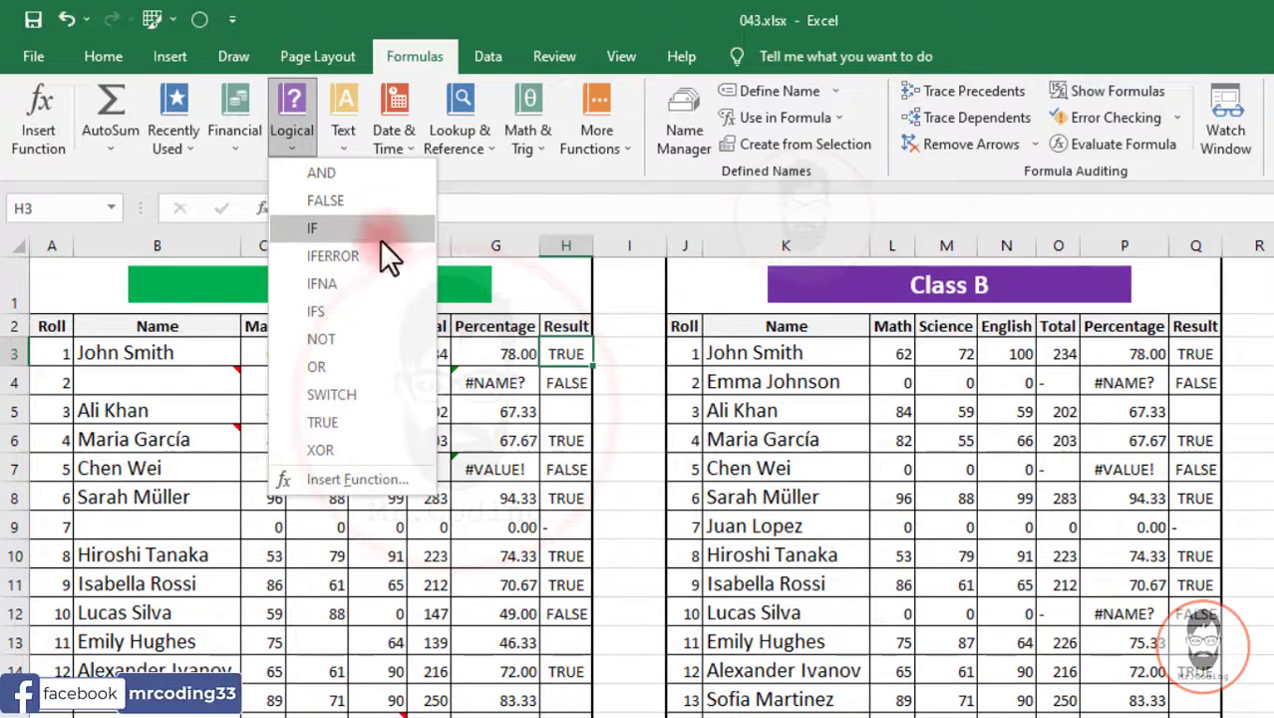
{"action": "left_click", "coordinate": [567, 356]}
{"action": "key", "text": "Down"}
{"action": "key", "text": "Down"}
{"action": "key", "text": "Down"}
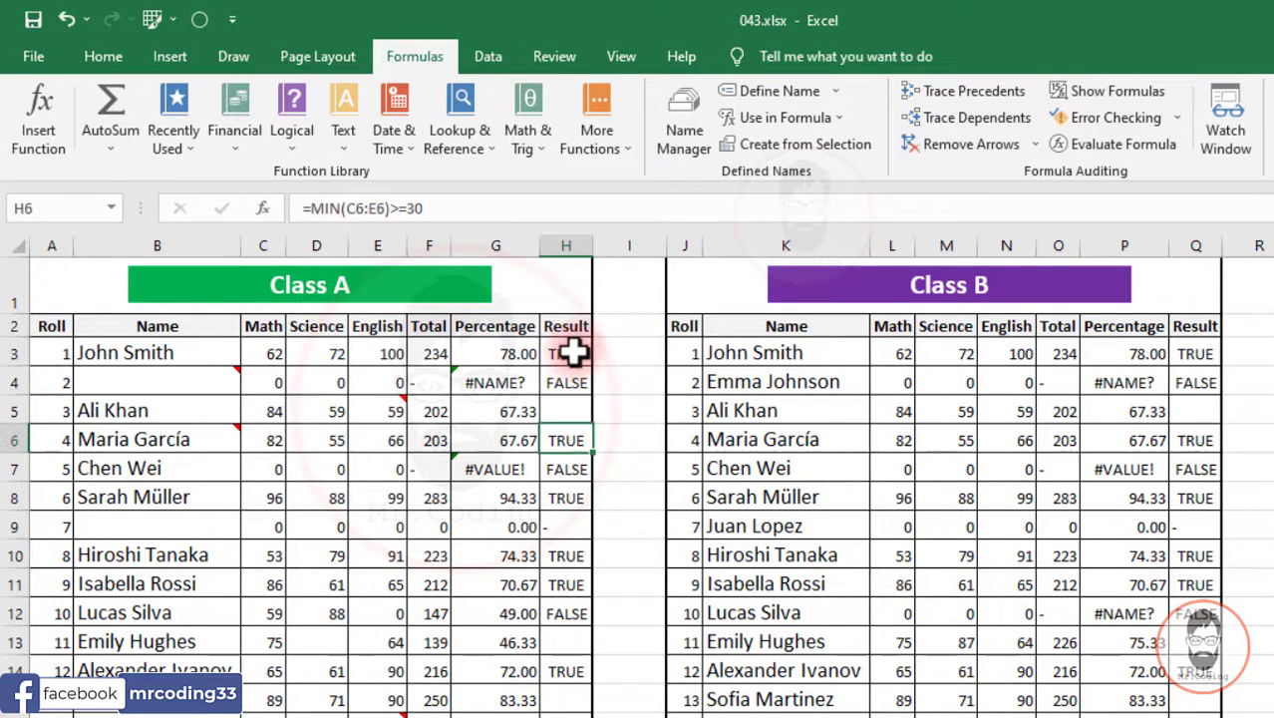
{"action": "left_click", "coordinate": [569, 407]}
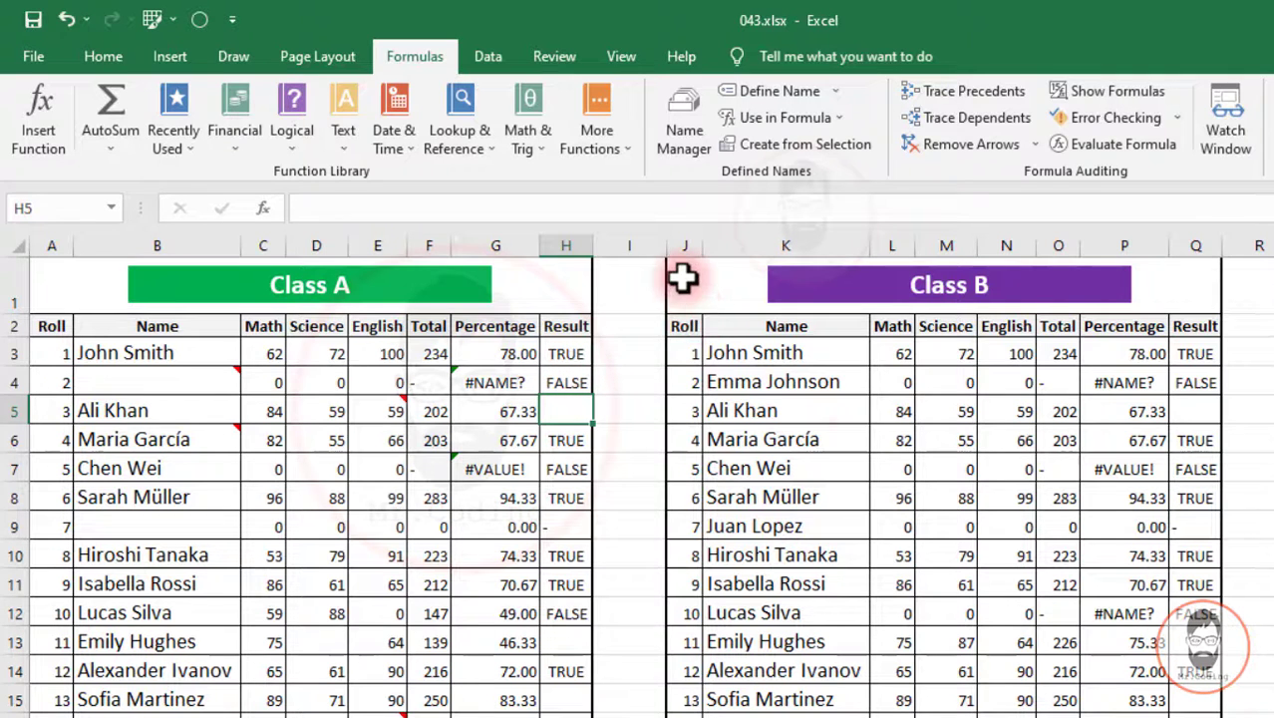
- Select the Class B table and use Go To Special to select only its constants that are logicals
{"action": "left_click_drag", "start_coordinate": [683, 276], "coordinate": [1106, 713]}
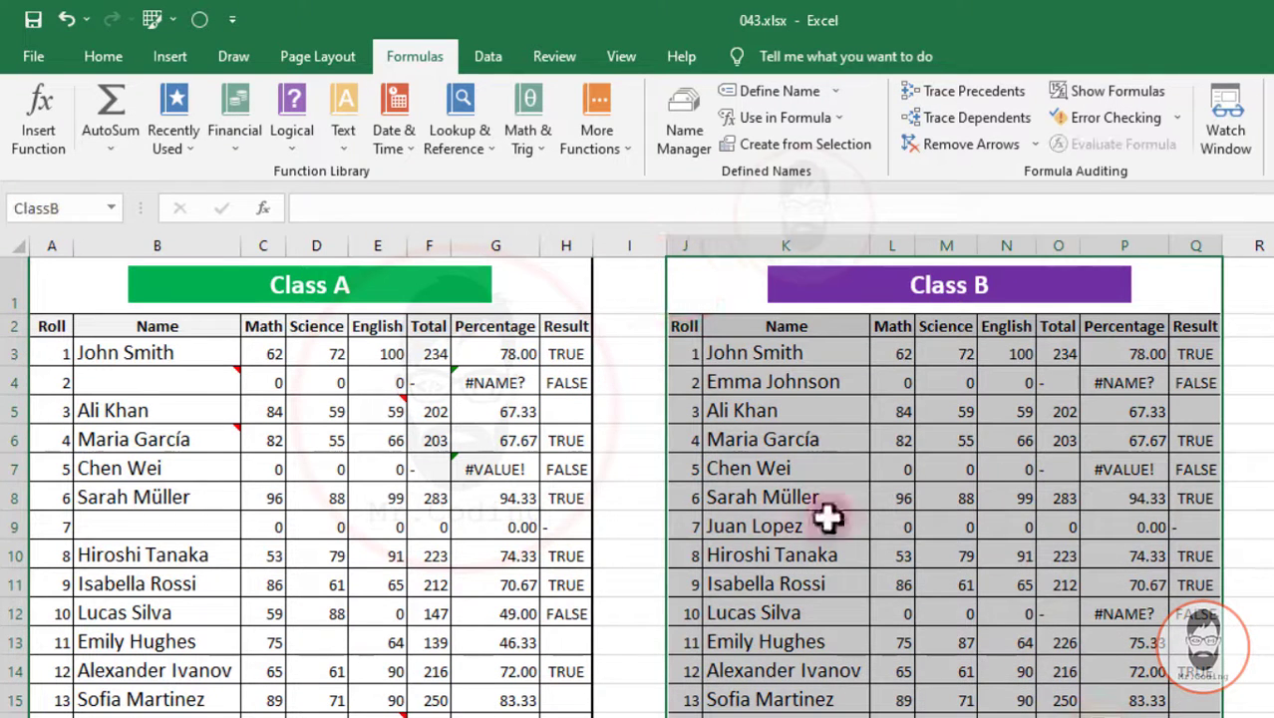
{"action": "key", "text": "alt+h"}
{"action": "key", "text": "f"}
{"action": "key", "text": "d"}
{"action": "key", "text": "s"}
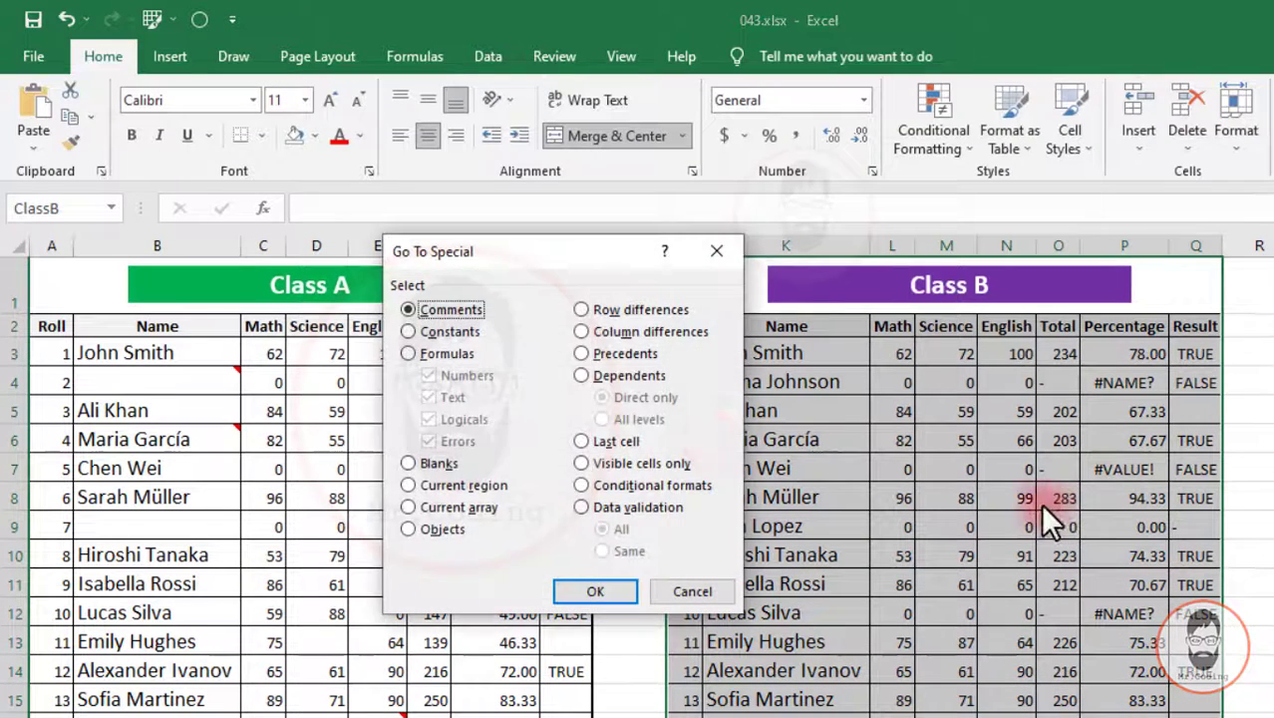
{"action": "left_click", "coordinate": [469, 324]}
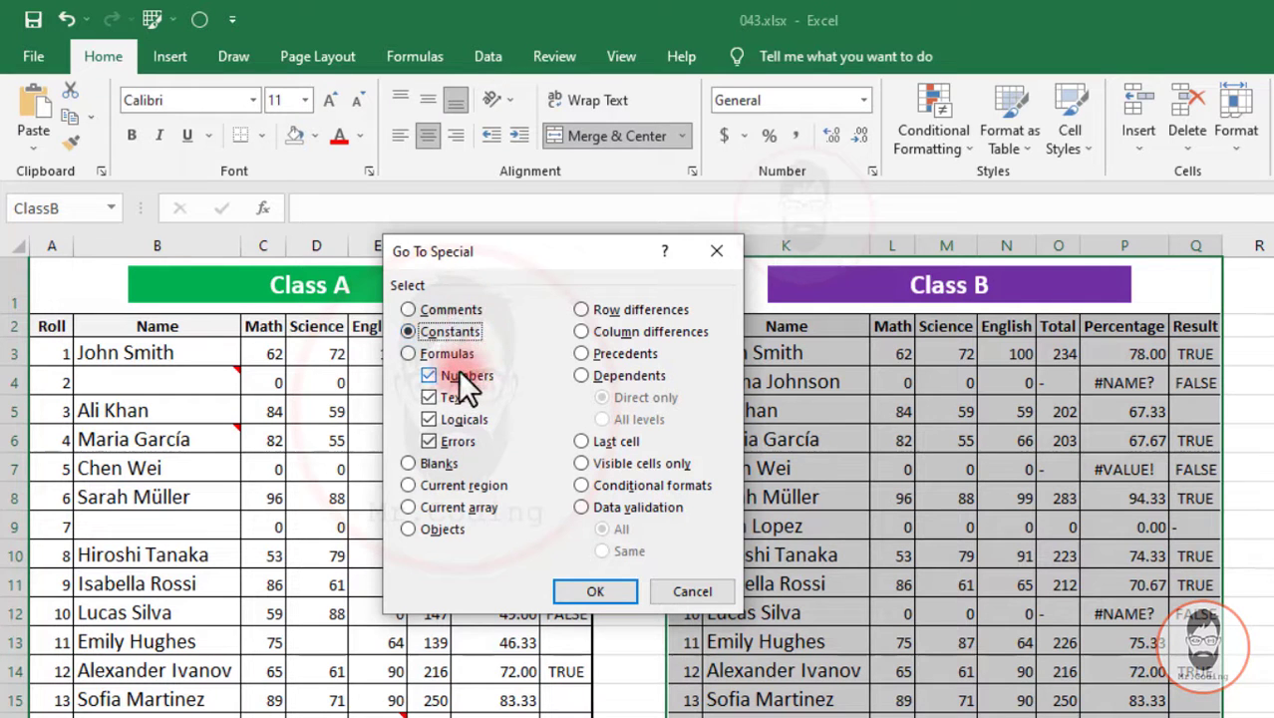
{"action": "left_click", "coordinate": [449, 399]}
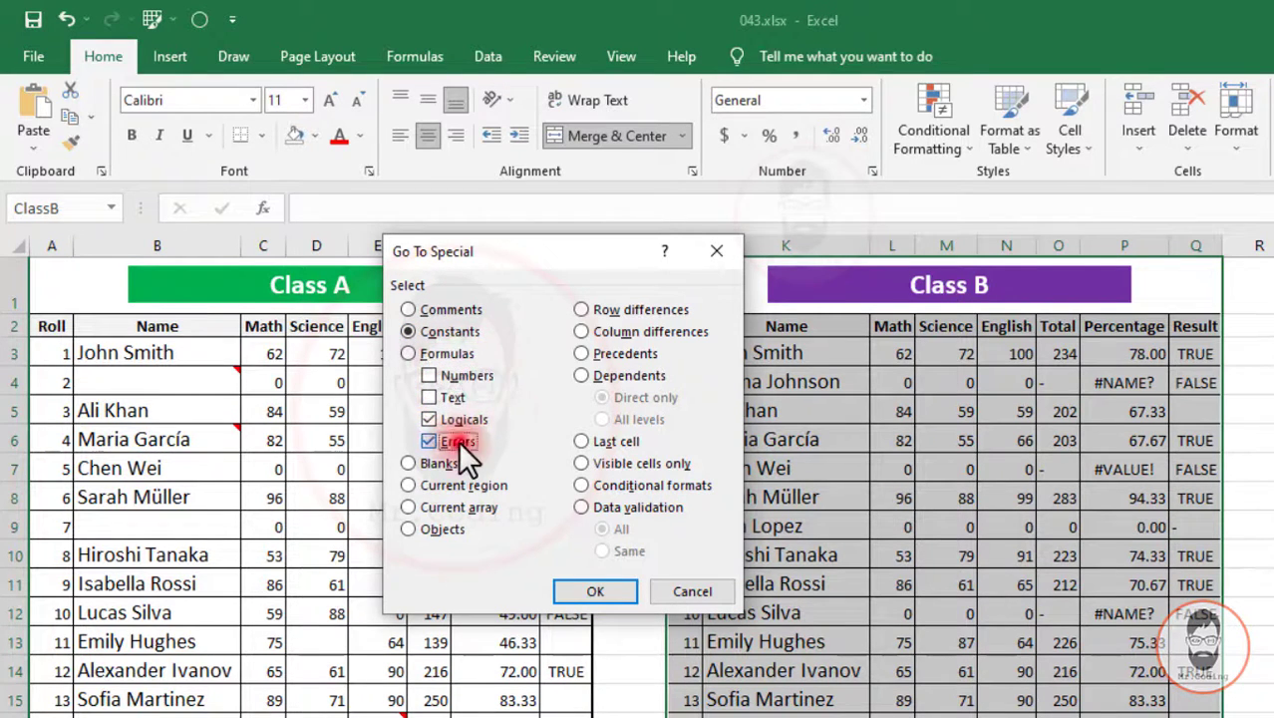
{"action": "left_click", "coordinate": [456, 441]}
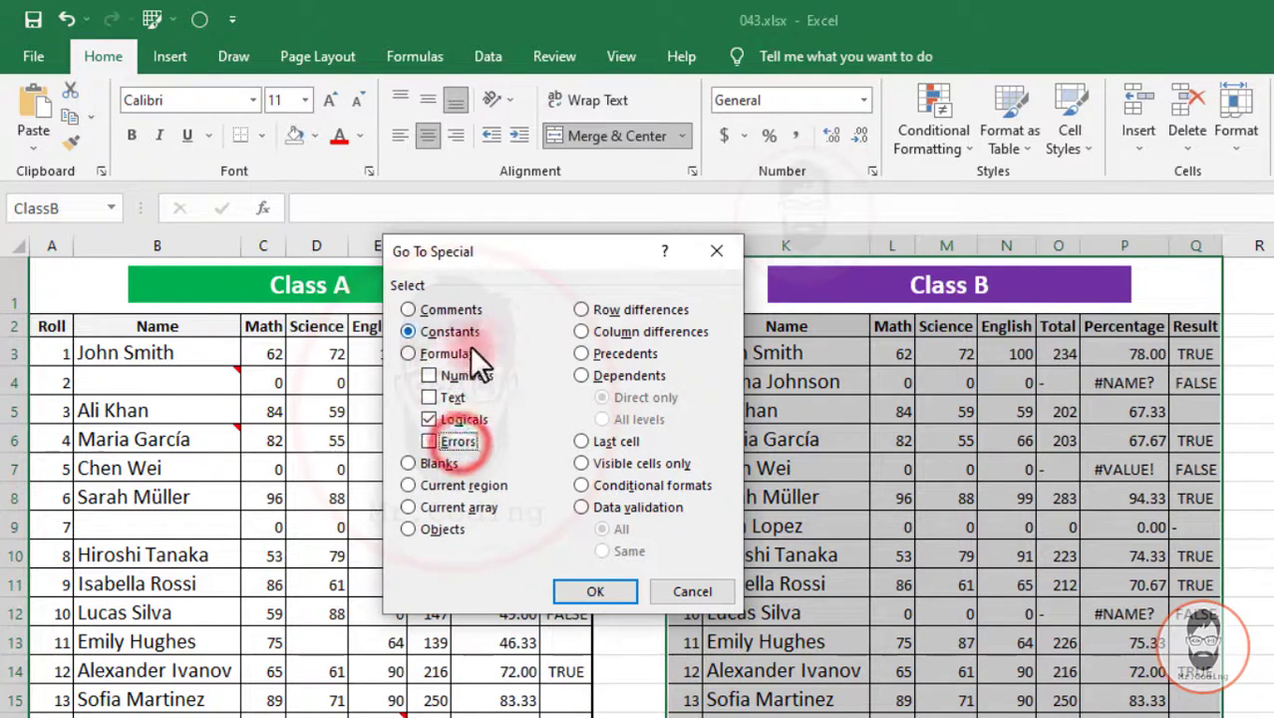
{"action": "left_click", "coordinate": [596, 591]}
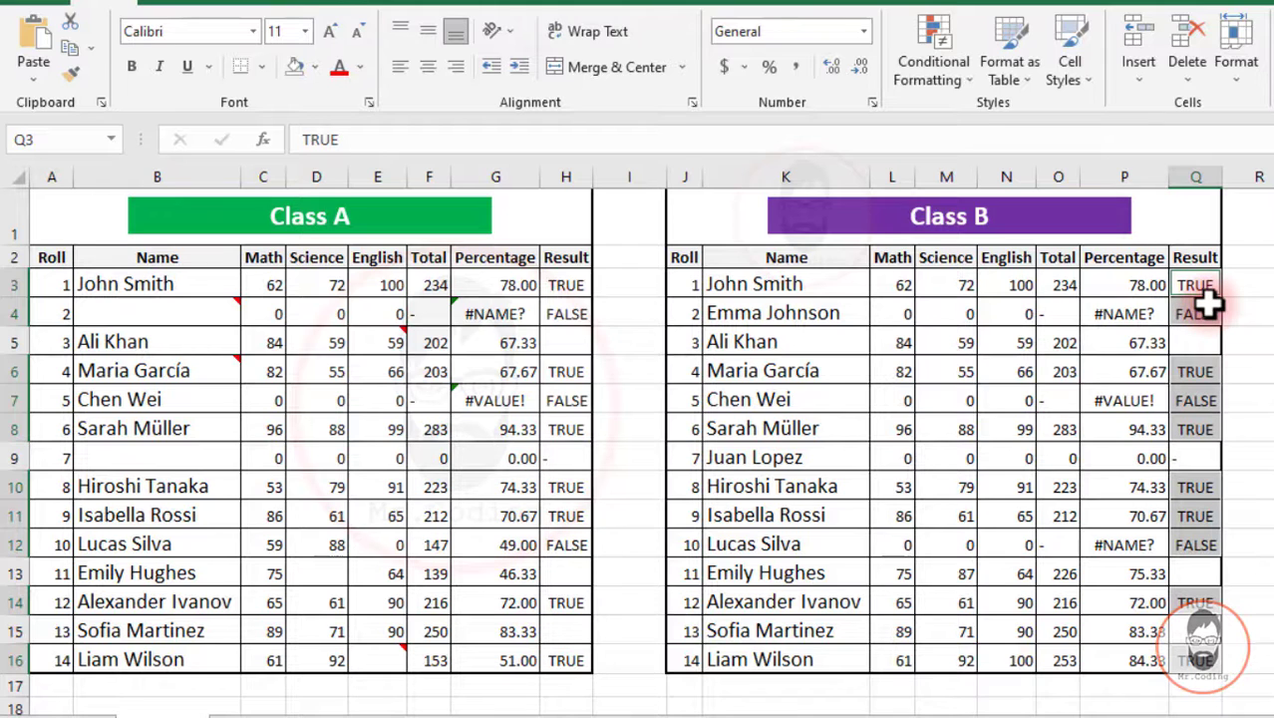
- Select both class tables and use Go To Special to select only their constants that are errors
{"action": "left_click_drag", "start_coordinate": [60, 217], "coordinate": [1043, 664]}
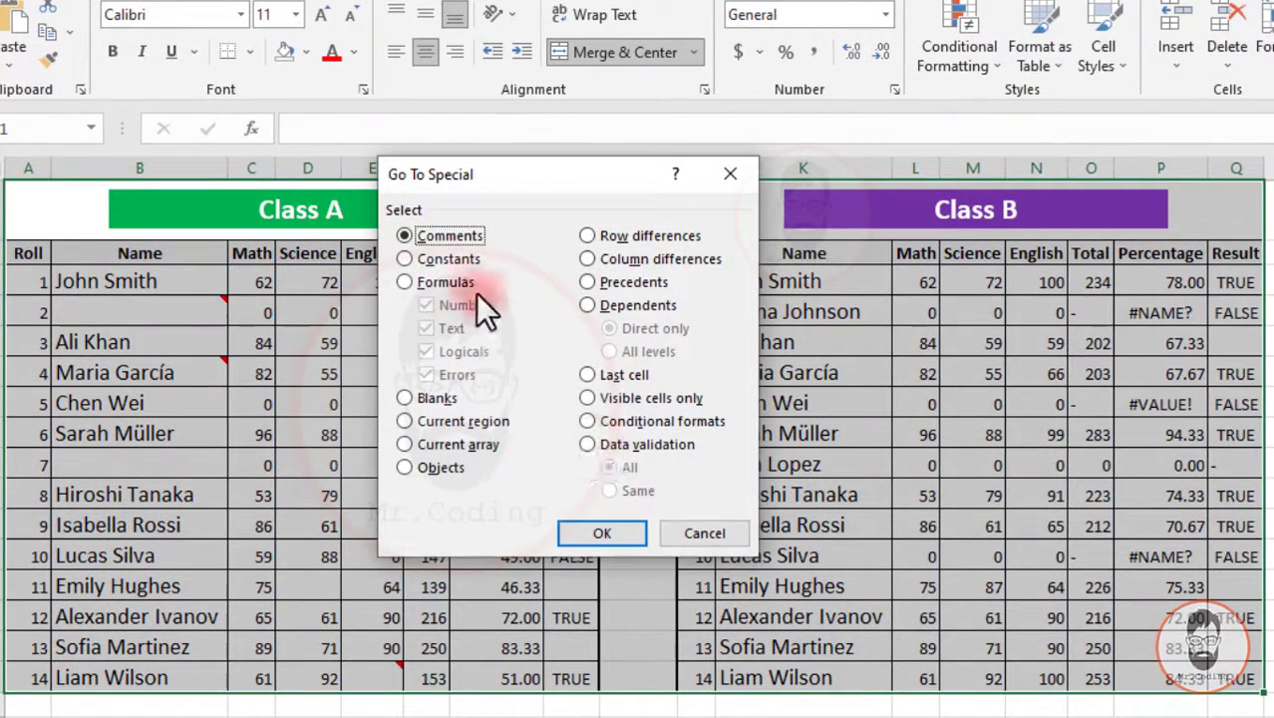
{"action": "left_click", "coordinate": [447, 258]}
{"action": "left_click", "coordinate": [460, 306]}
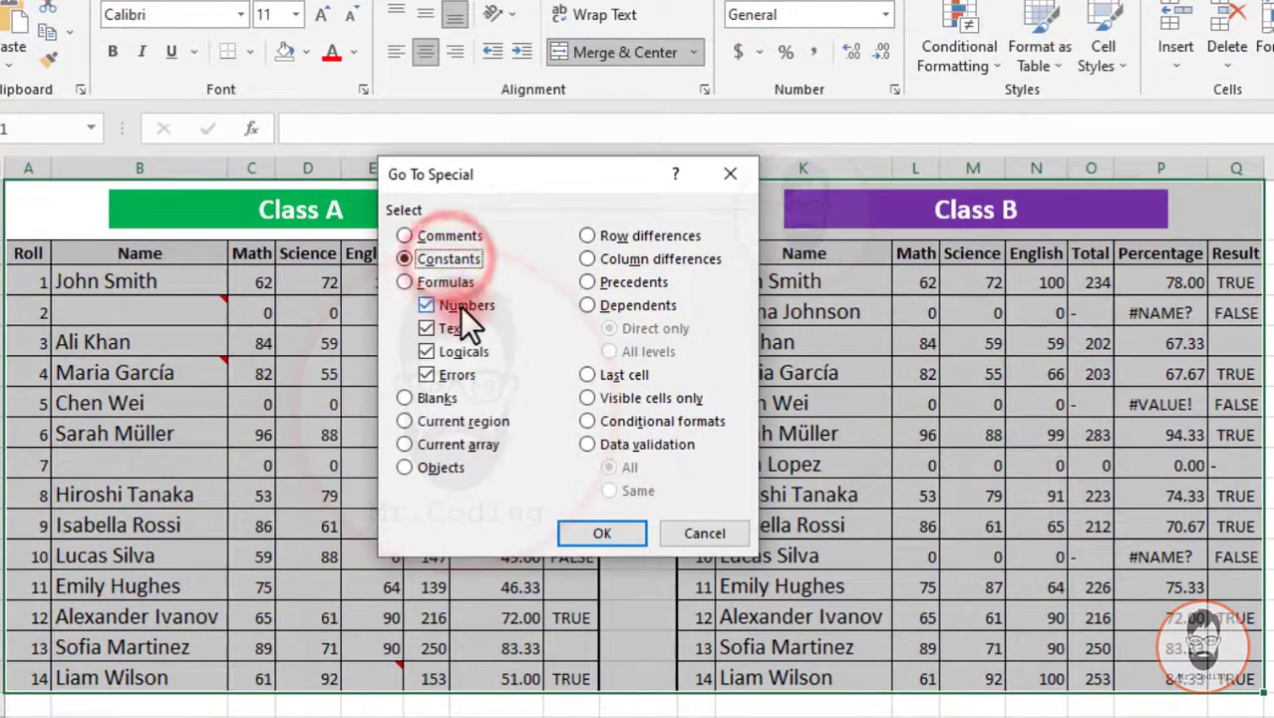
{"action": "left_click", "coordinate": [448, 330]}
{"action": "left_click", "coordinate": [459, 352]}
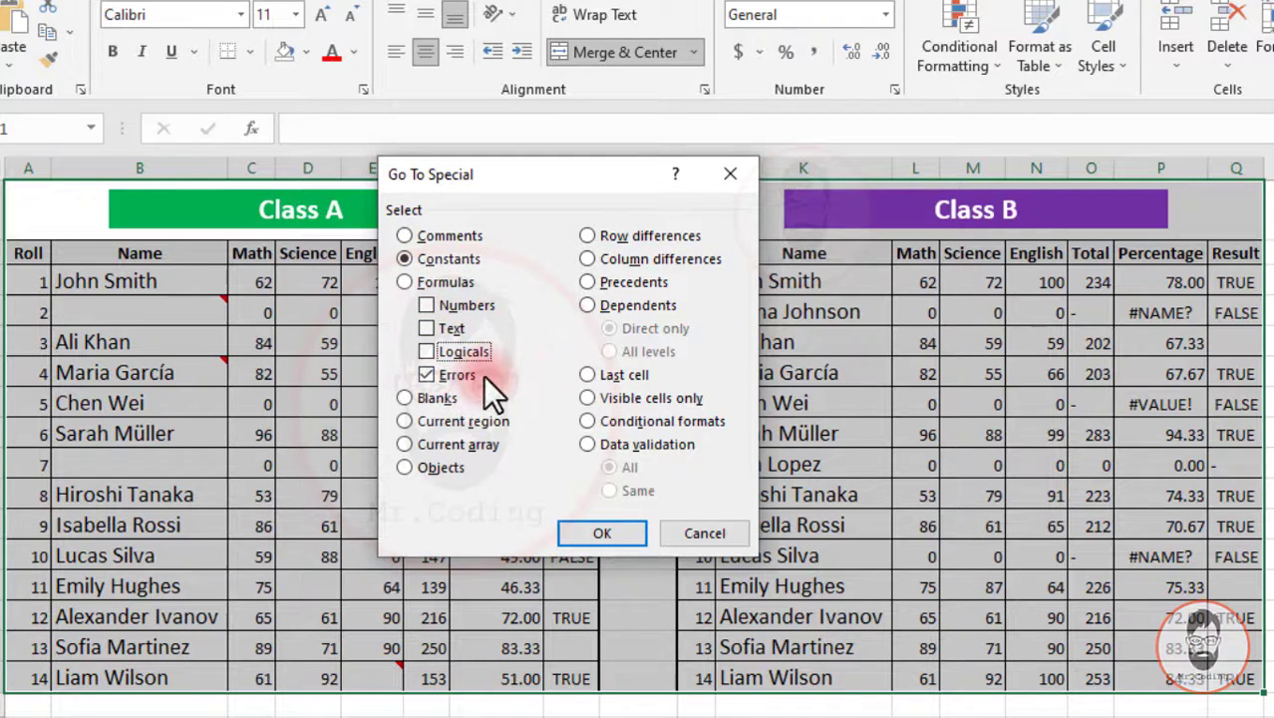
{"action": "left_click", "coordinate": [602, 534]}
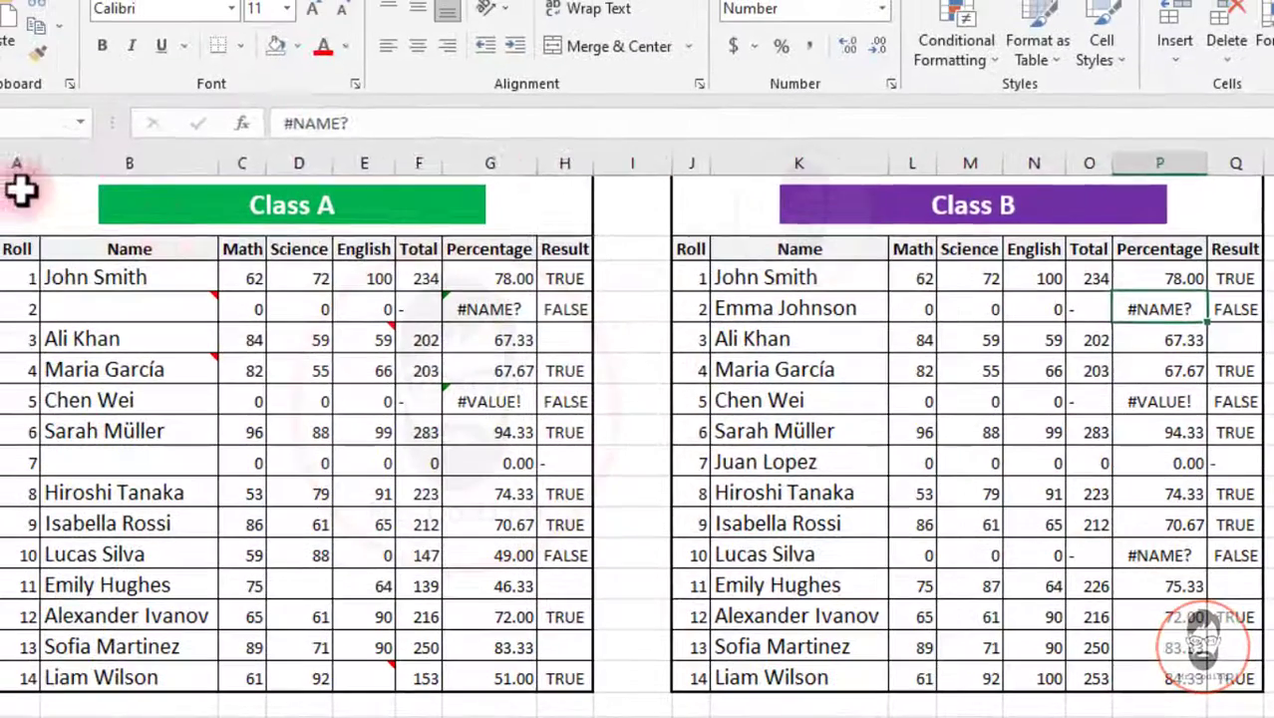
- Select only the formulas returning numbers across both class tables with Go To Special, and inspect the Percentage formula in G3
{"action": "left_click_drag", "start_coordinate": [22, 189], "coordinate": [1132, 685]}
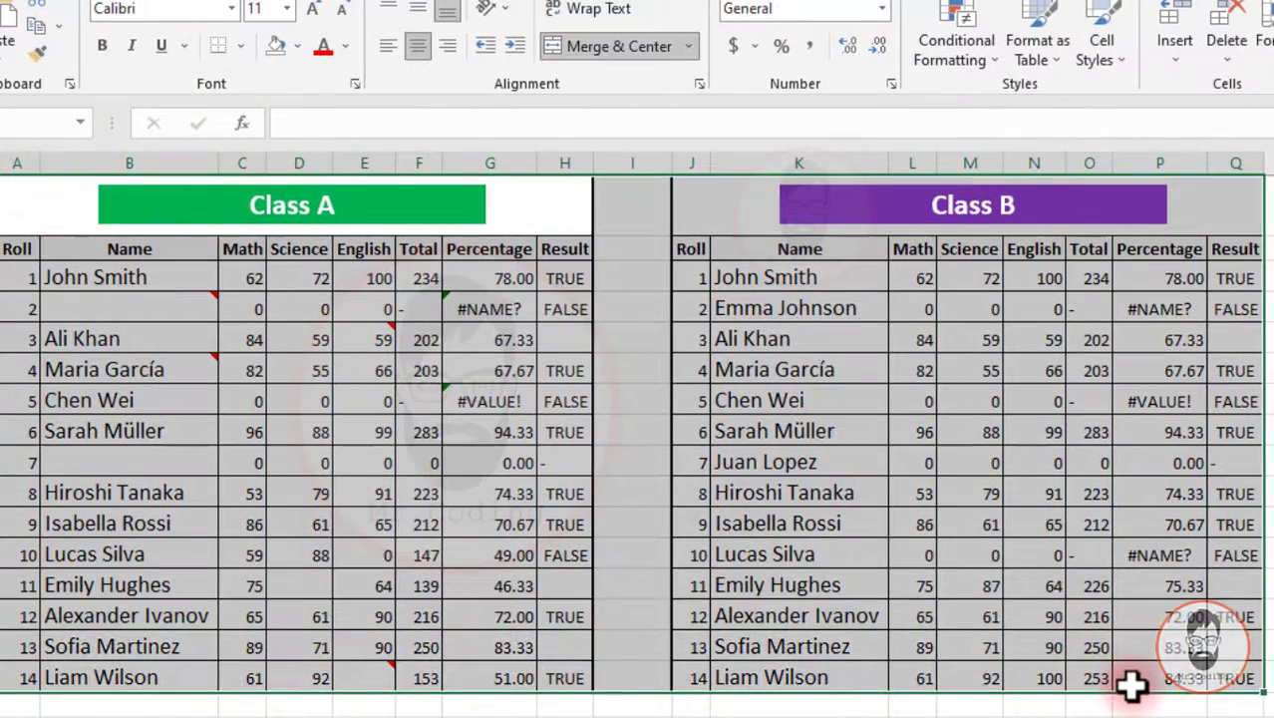
{"action": "key", "text": "ctrl+g"}
{"action": "key", "text": "alt+s"}
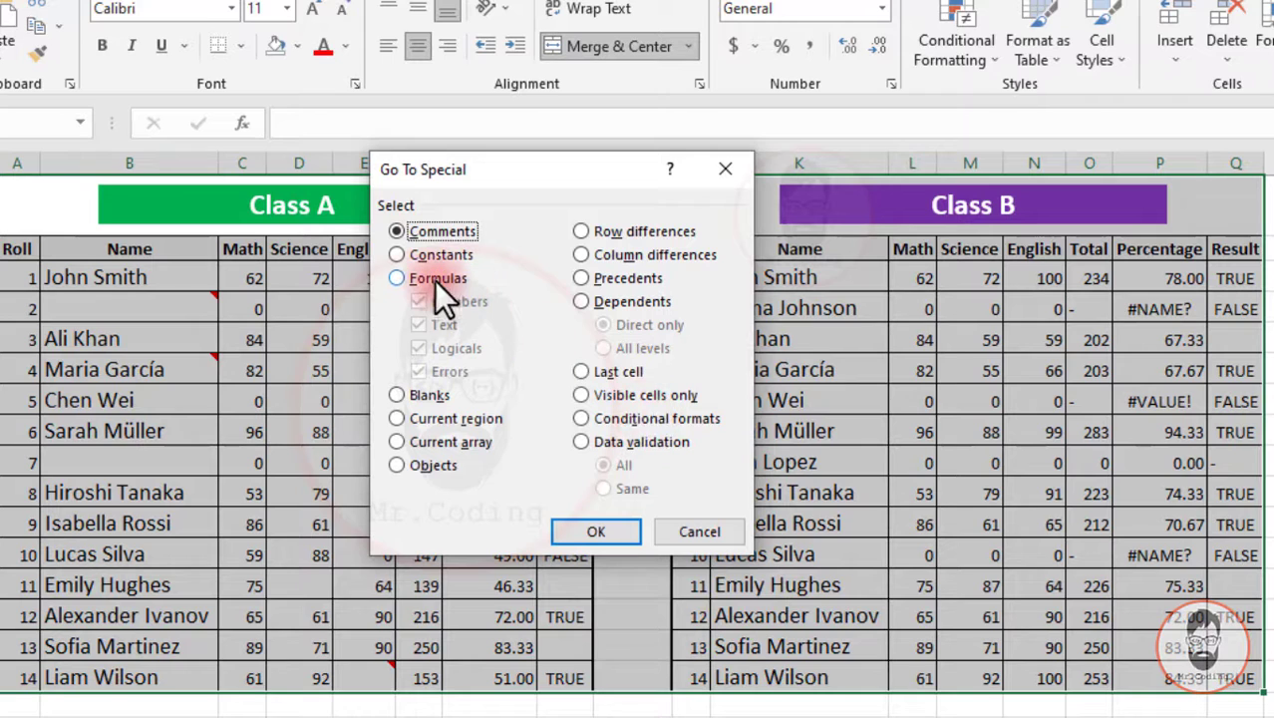
{"action": "left_click", "coordinate": [433, 278]}
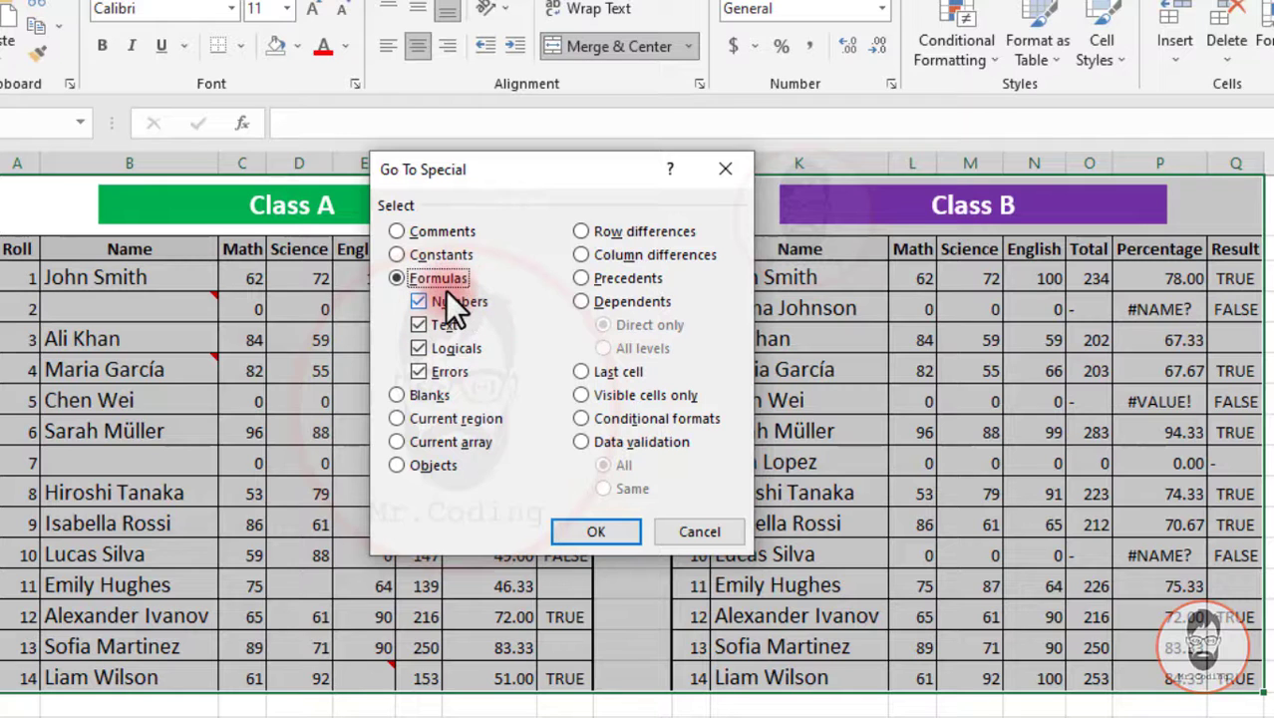
{"action": "left_click_drag", "start_coordinate": [447, 173], "coordinate": [642, 162]}
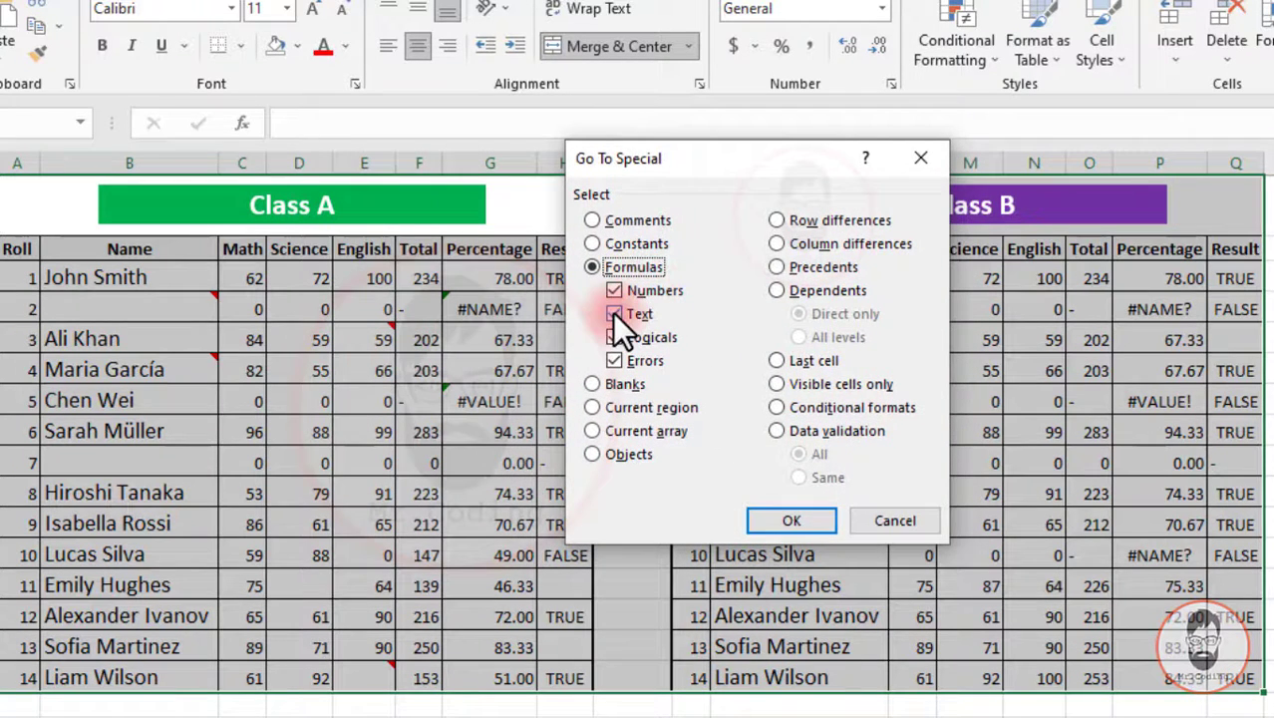
{"action": "left_click", "coordinate": [615, 314]}
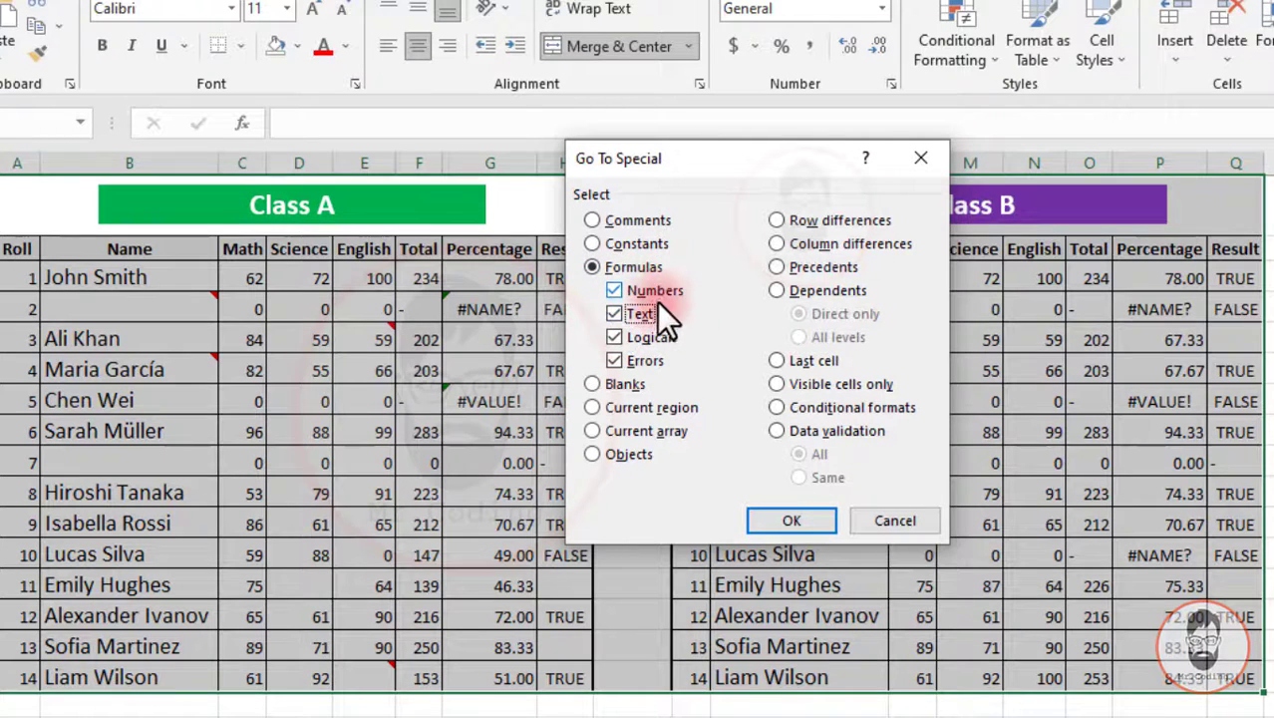
{"action": "left_click", "coordinate": [614, 336]}
{"action": "left_click", "coordinate": [614, 360]}
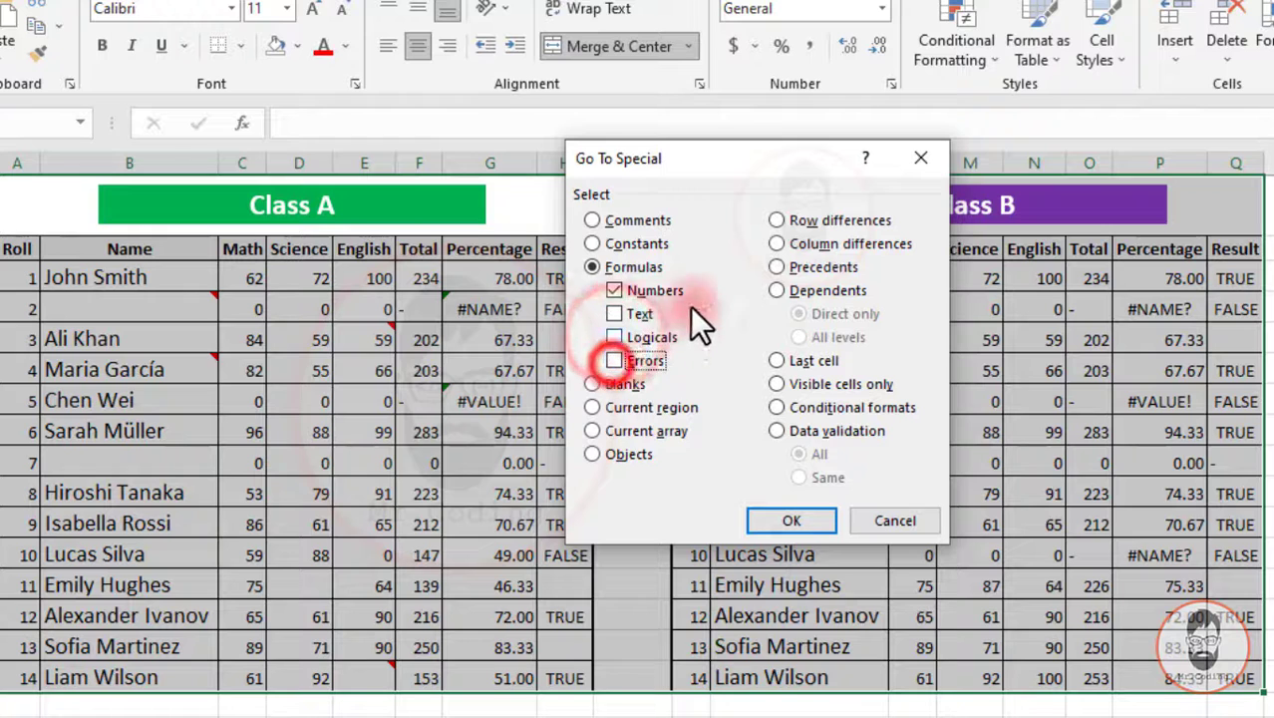
{"action": "left_click", "coordinate": [791, 521]}
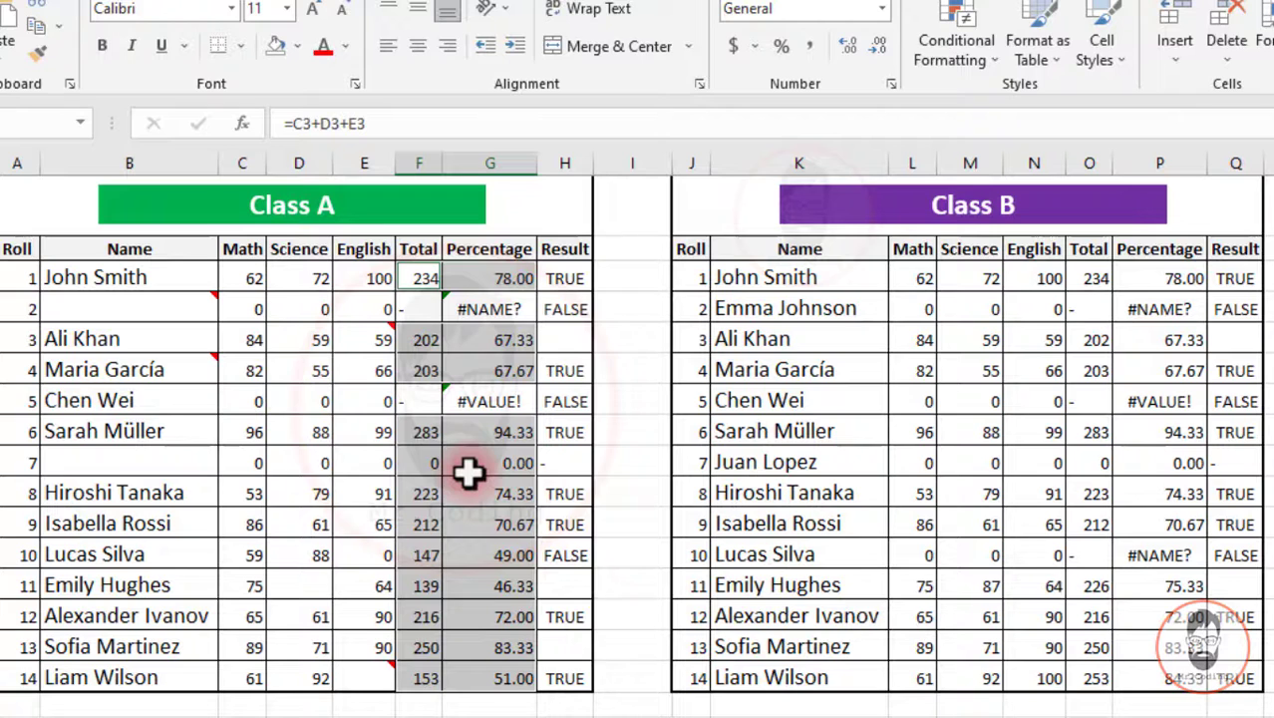
{"action": "left_click", "coordinate": [482, 276]}
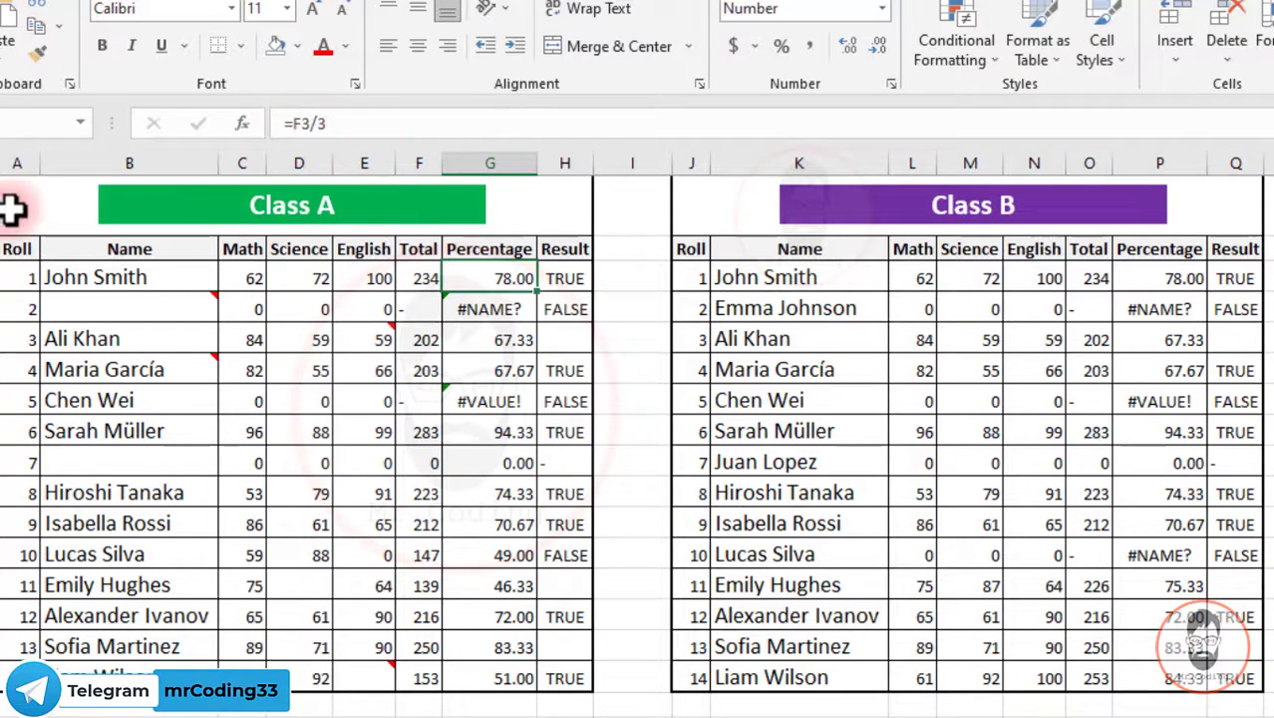
- Select both class tables again and use Go To Special to select only formulas that return text
{"action": "left_click_drag", "start_coordinate": [11, 205], "coordinate": [1175, 681]}
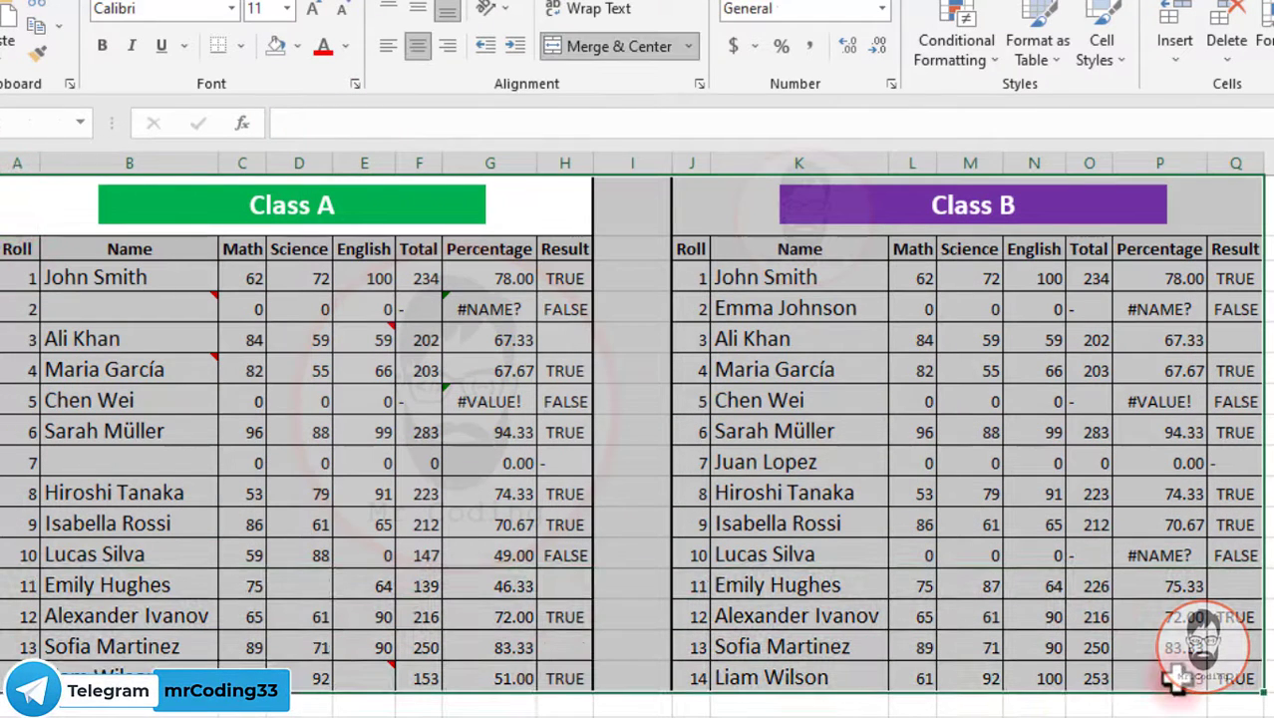
{"action": "key", "text": "F5"}
{"action": "key", "text": "alt+s"}
{"action": "left_click", "coordinate": [628, 264]}
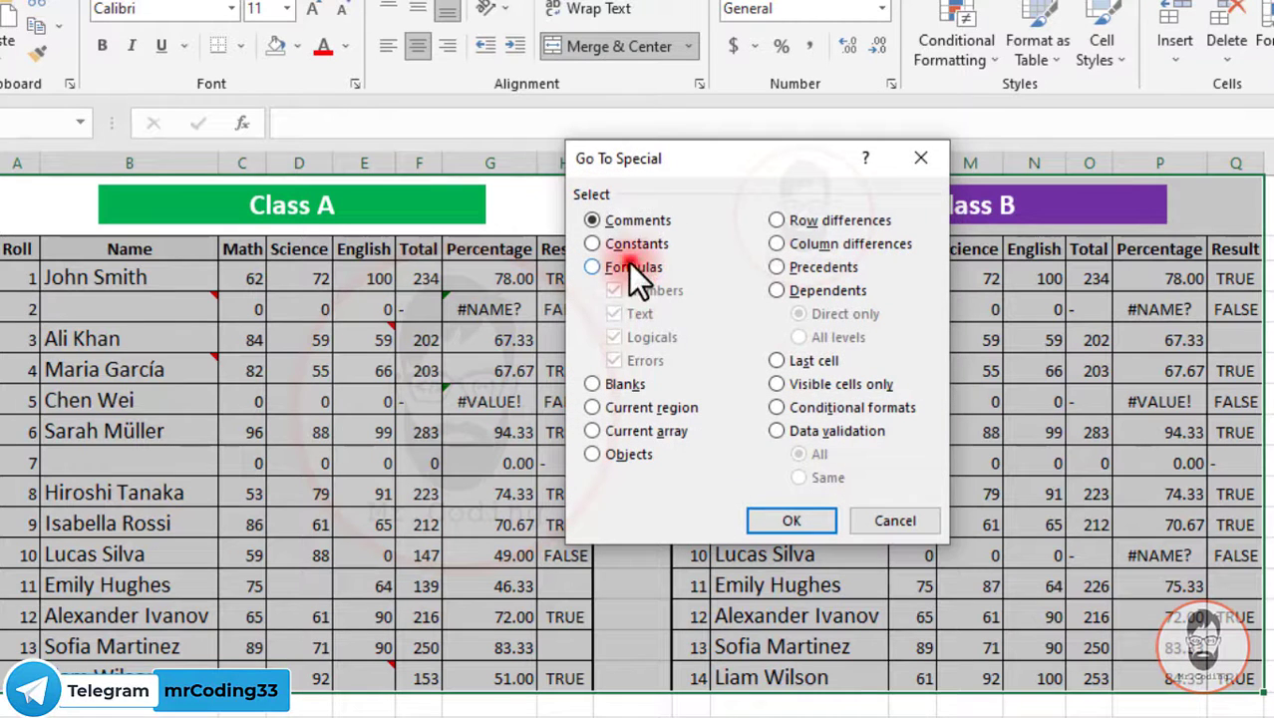
{"action": "left_click", "coordinate": [647, 286]}
{"action": "left_click", "coordinate": [662, 338]}
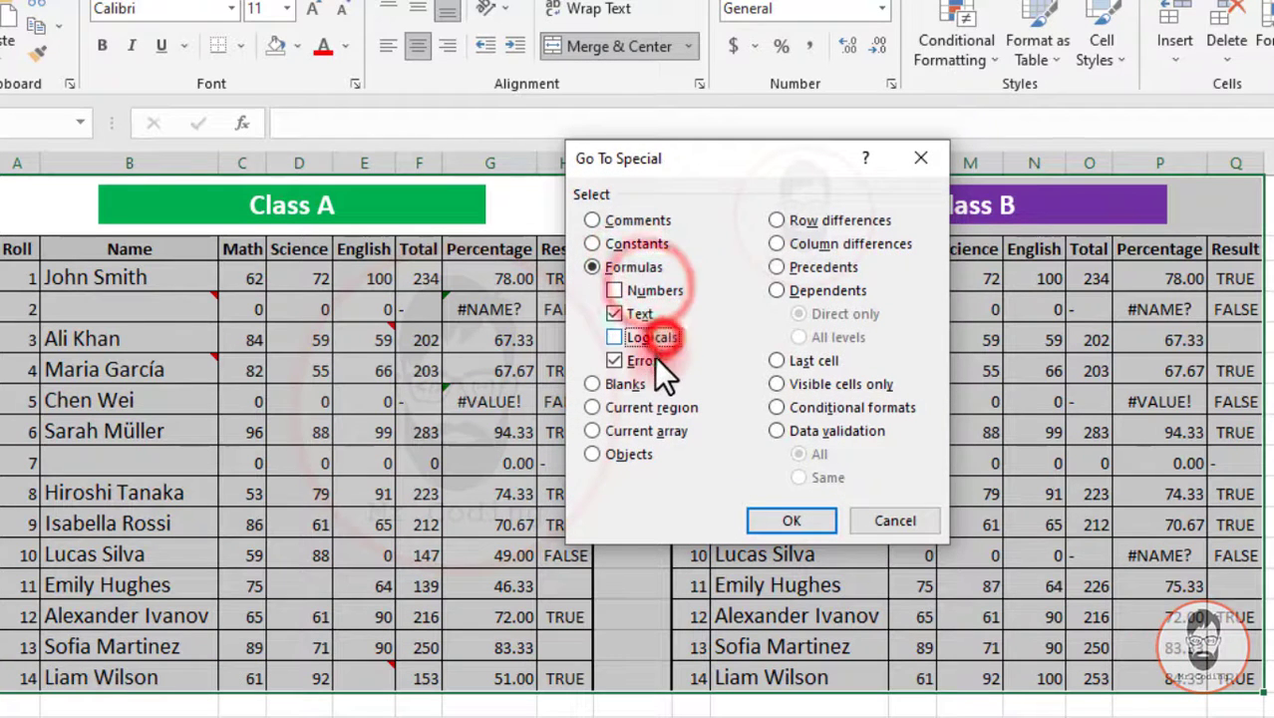
{"action": "left_click", "coordinate": [646, 361]}
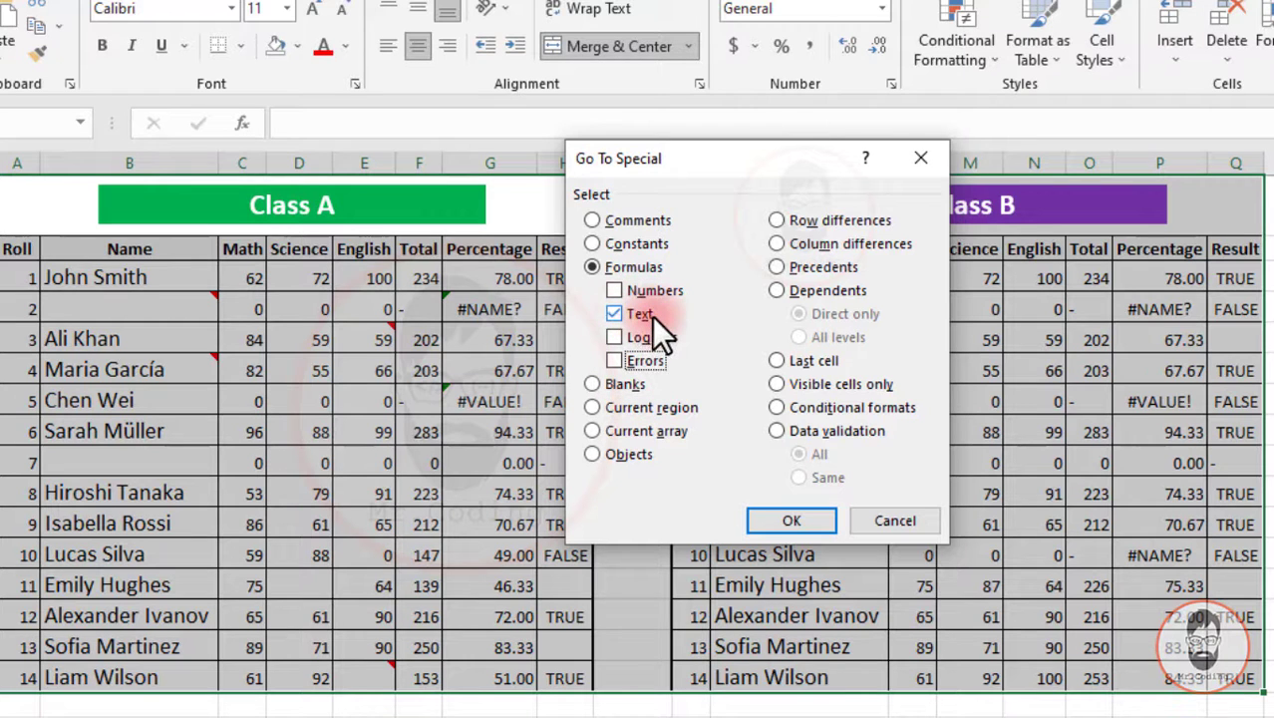
{"action": "left_click", "coordinate": [816, 516]}
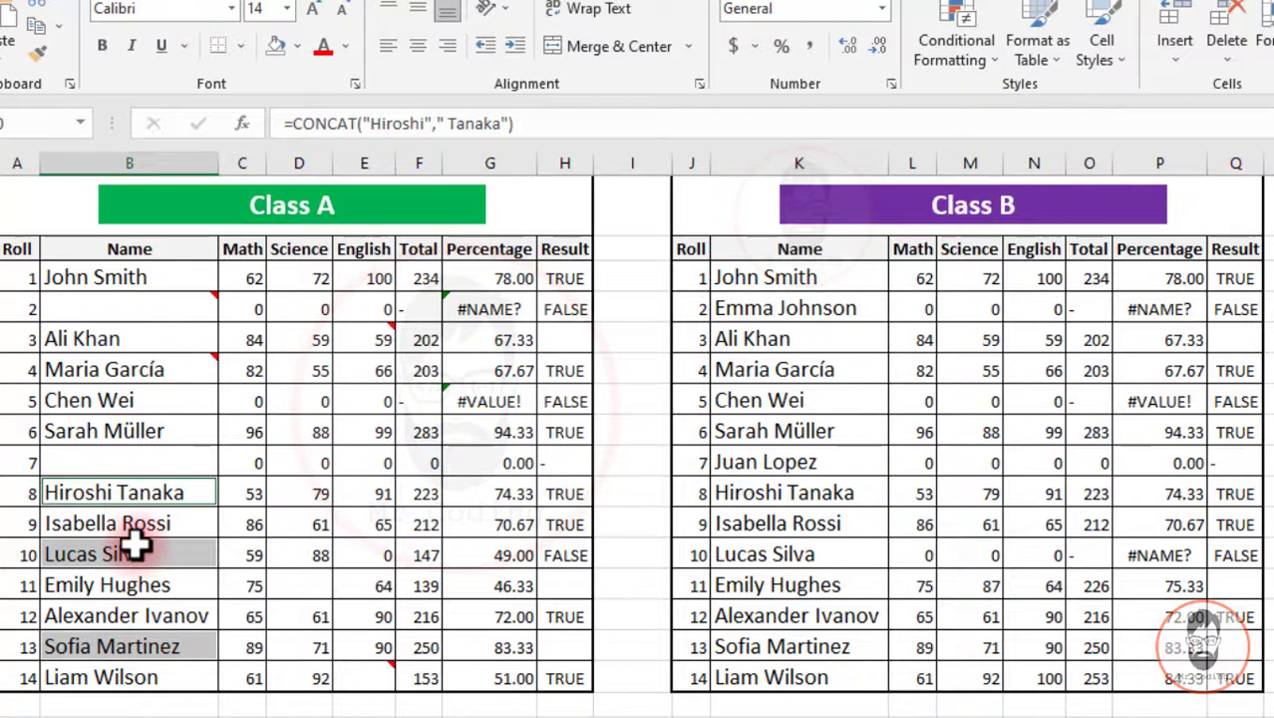
- Select both class tables and use Go To Special to select only formulas that return logicals
{"action": "left_click_drag", "start_coordinate": [36, 199], "coordinate": [1112, 682]}
{"action": "key", "text": "ctrl+g"}
{"action": "key", "text": "alt+s"}
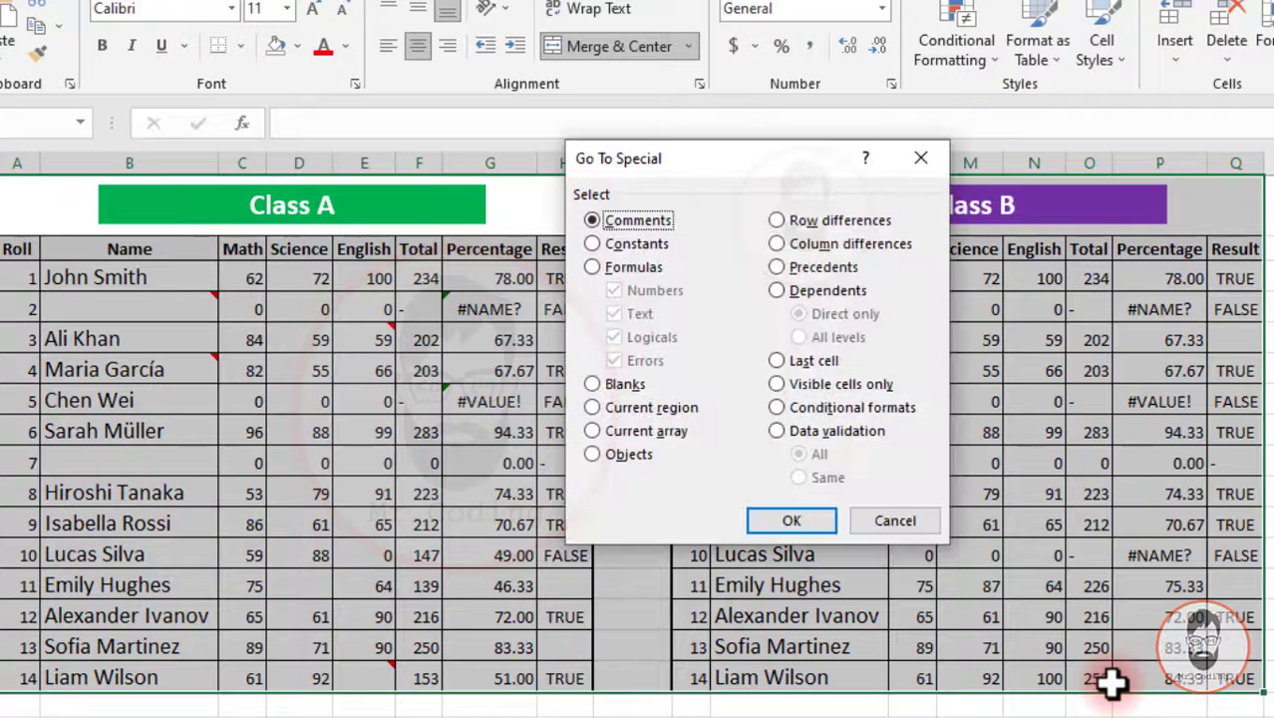
{"action": "left_click", "coordinate": [631, 266]}
{"action": "left_click", "coordinate": [613, 290]}
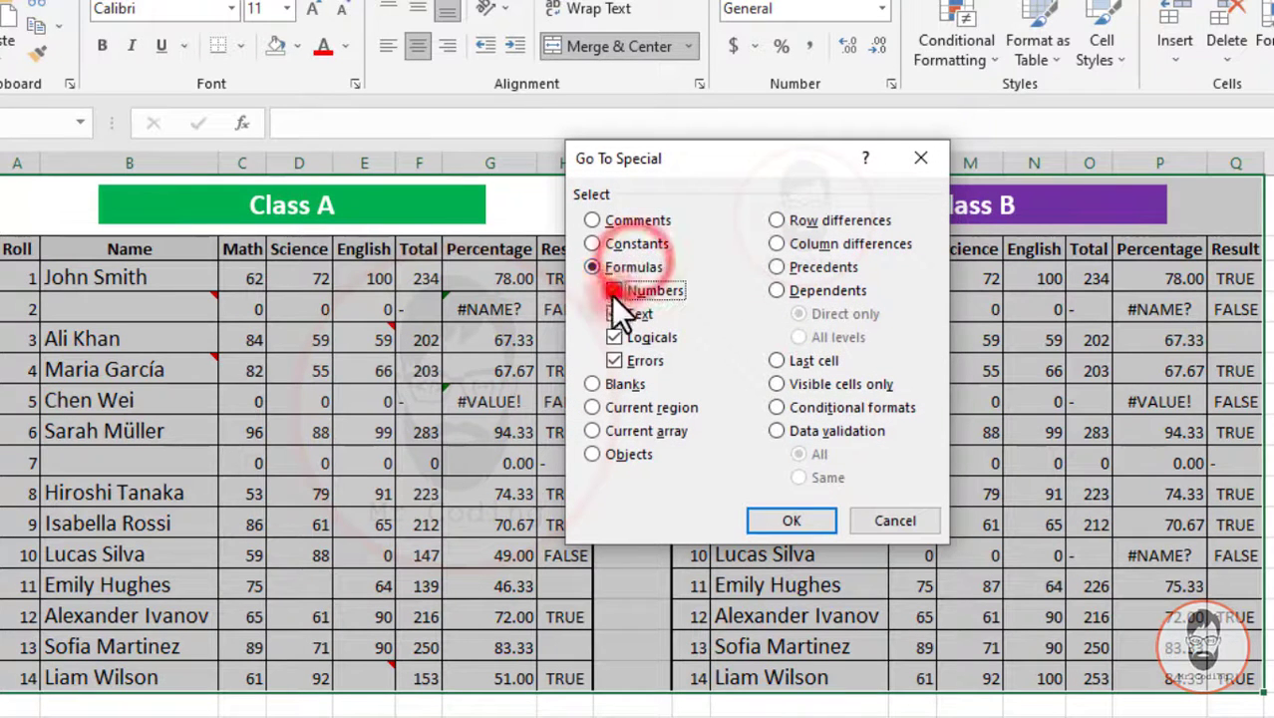
{"action": "left_click", "coordinate": [613, 313]}
{"action": "left_click", "coordinate": [614, 360]}
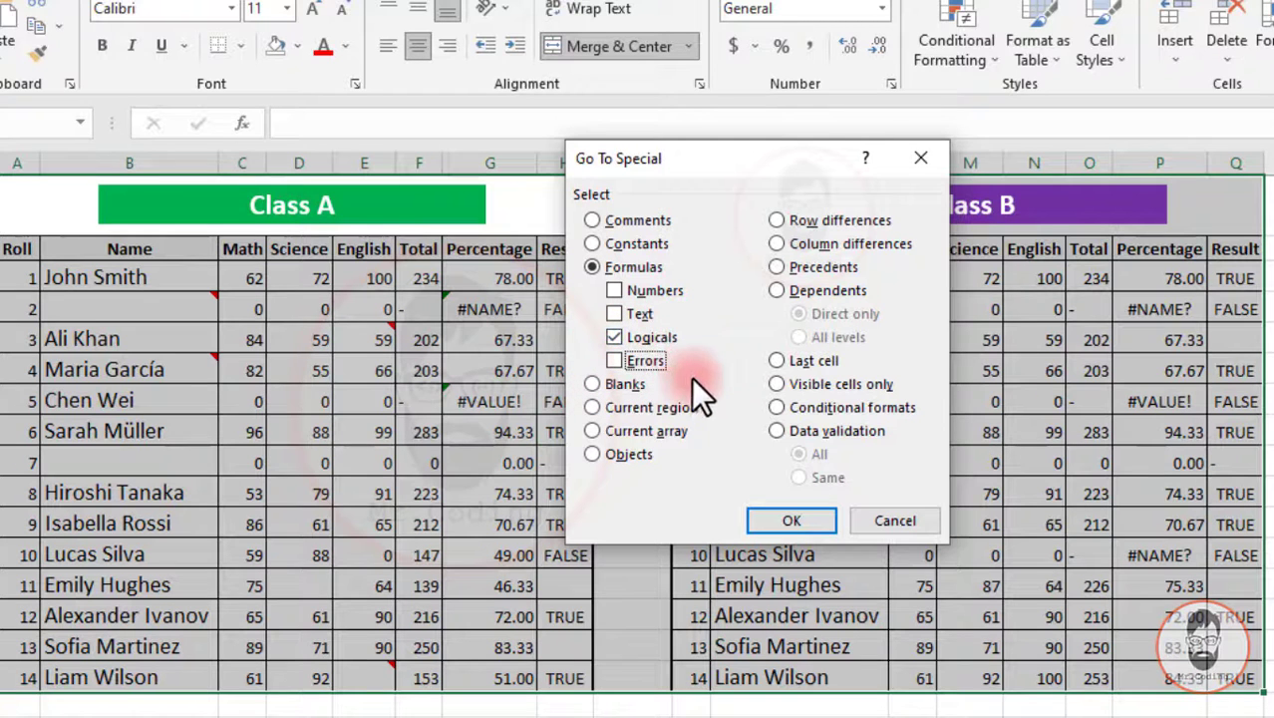
{"action": "left_click", "coordinate": [791, 520]}
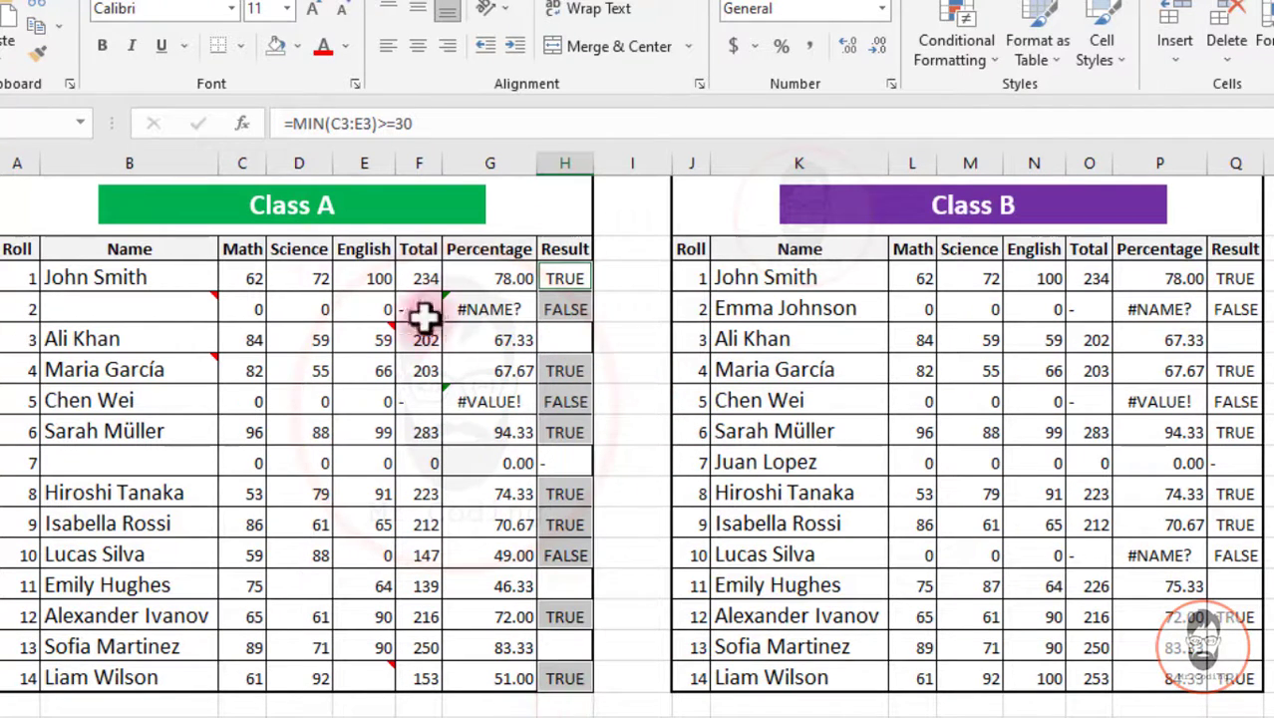
- Select both class tables and use Go To Special to select only formulas that return errors
{"action": "left_click_drag", "start_coordinate": [29, 196], "coordinate": [1153, 678]}
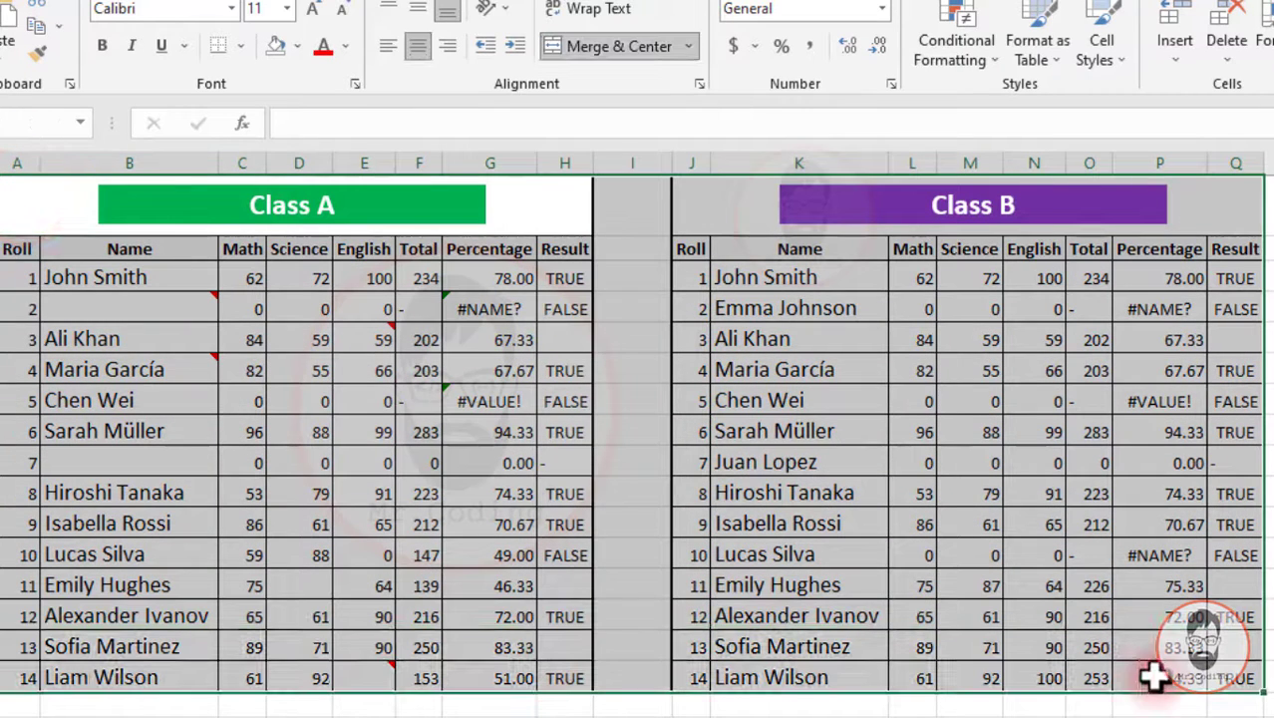
{"action": "key", "text": "ctrl+g"}
{"action": "key", "text": "alt+s"}
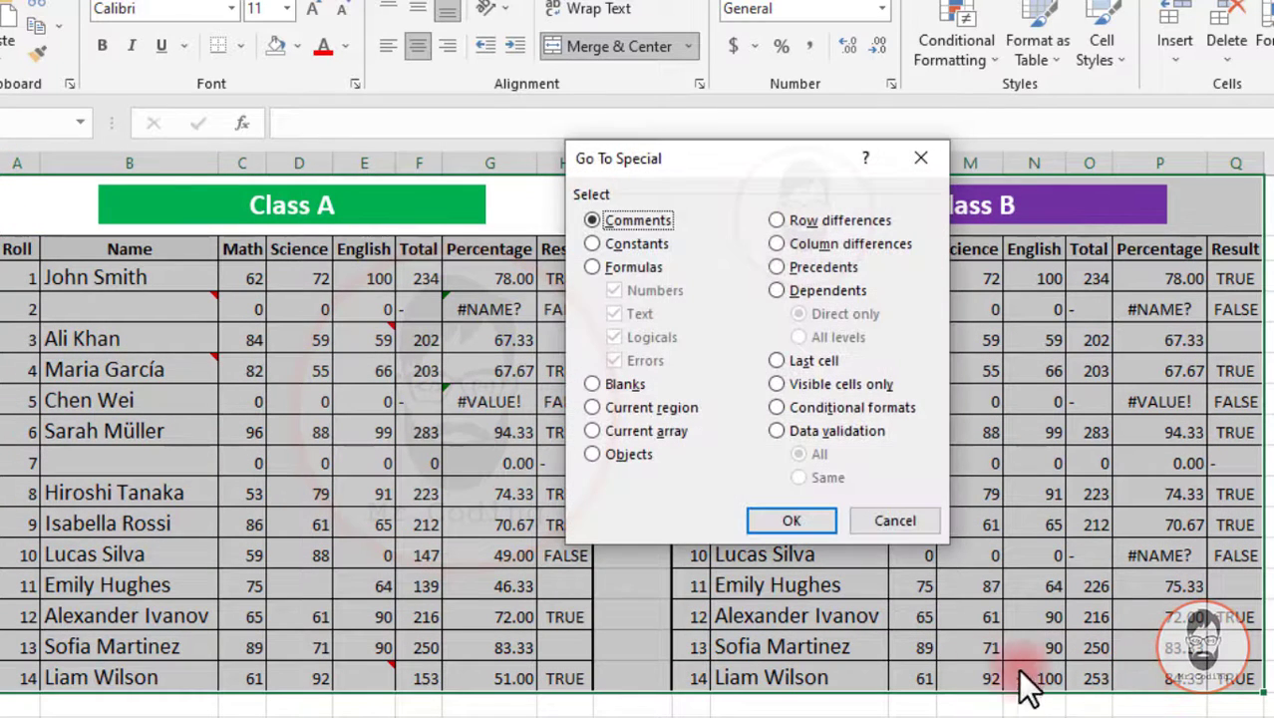
{"action": "left_click", "coordinate": [643, 265]}
{"action": "left_click", "coordinate": [633, 290]}
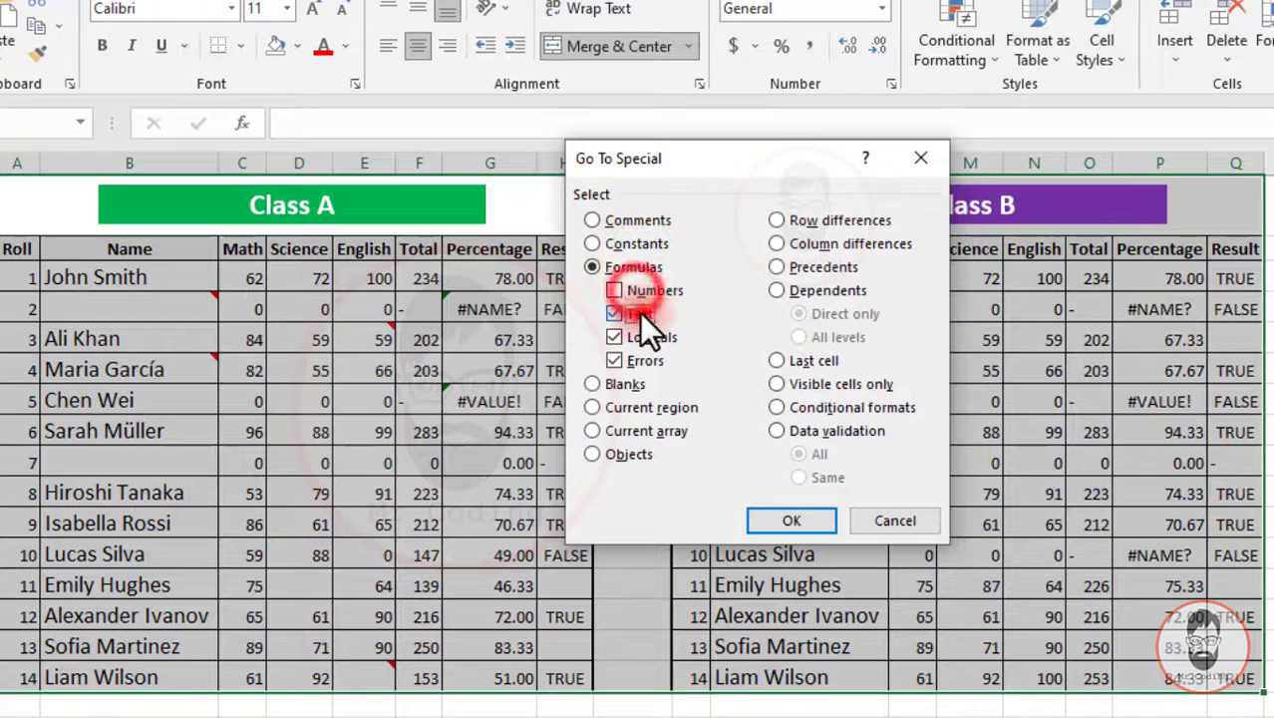
{"action": "left_click", "coordinate": [641, 313]}
{"action": "left_click", "coordinate": [649, 337]}
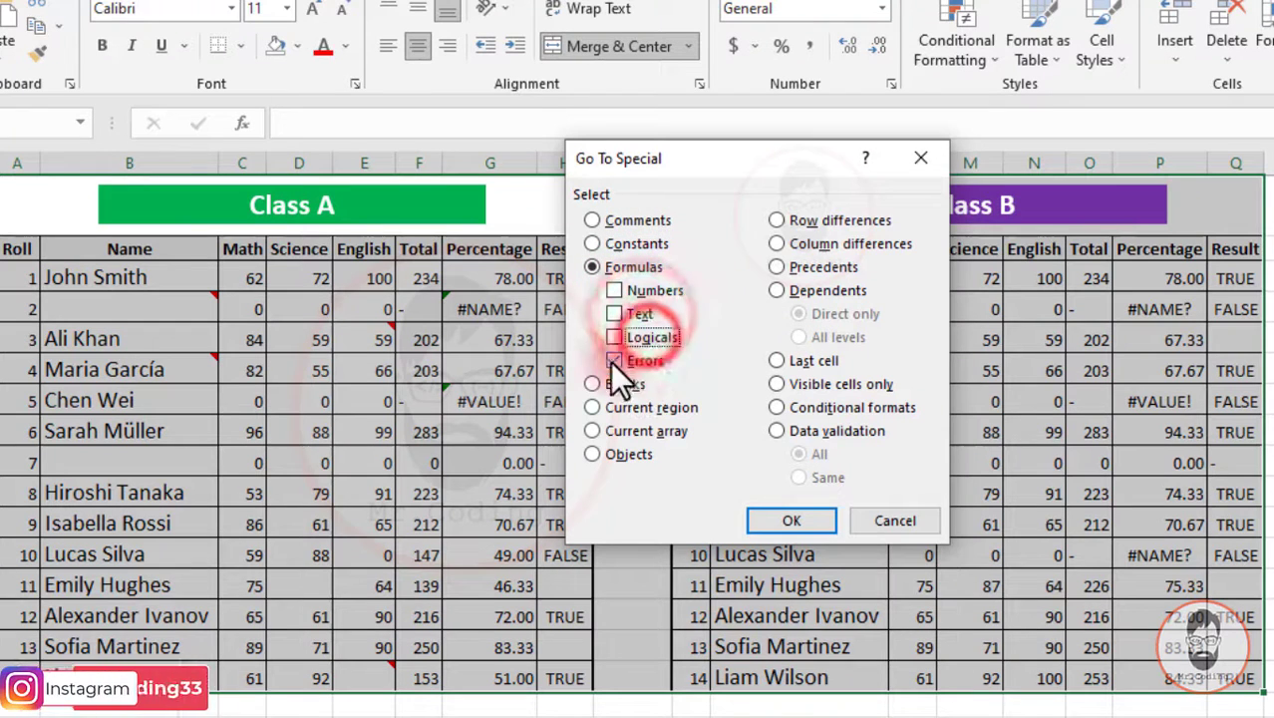
{"action": "left_click", "coordinate": [812, 517]}
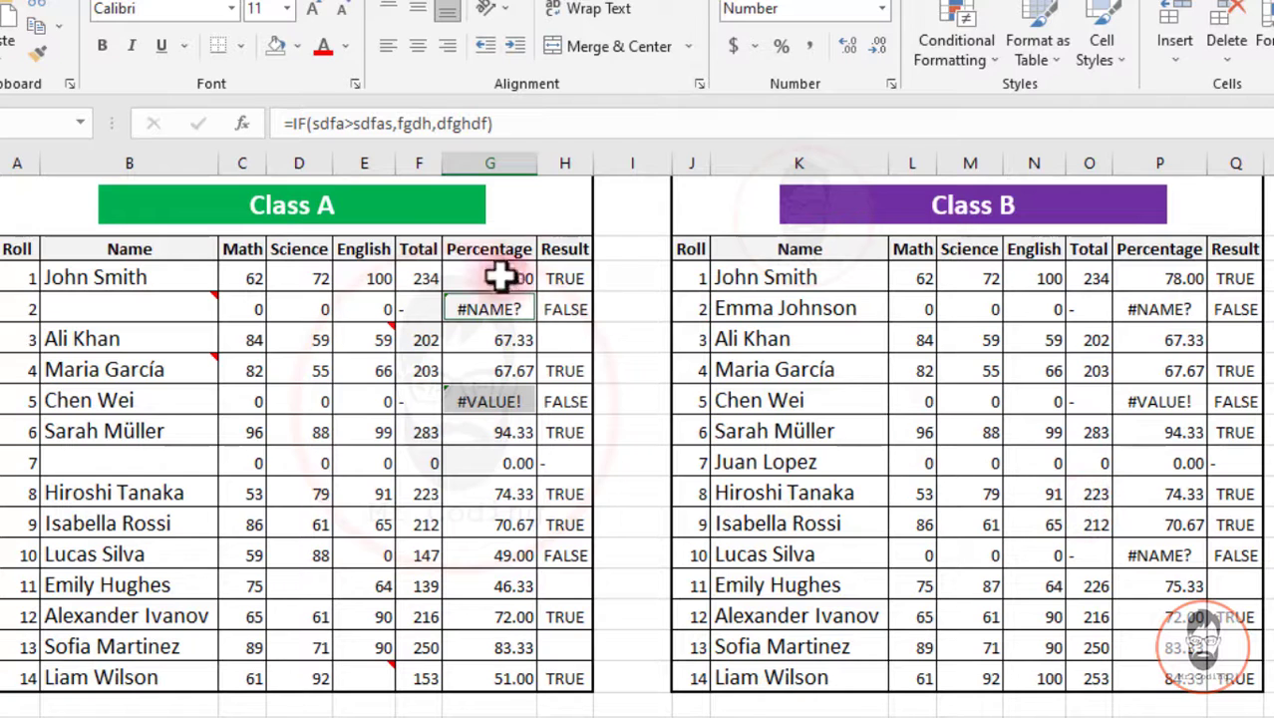
- Select both class tables and use Go To Special to select all their blank cells
{"action": "left_click_drag", "start_coordinate": [11, 199], "coordinate": [1057, 680]}
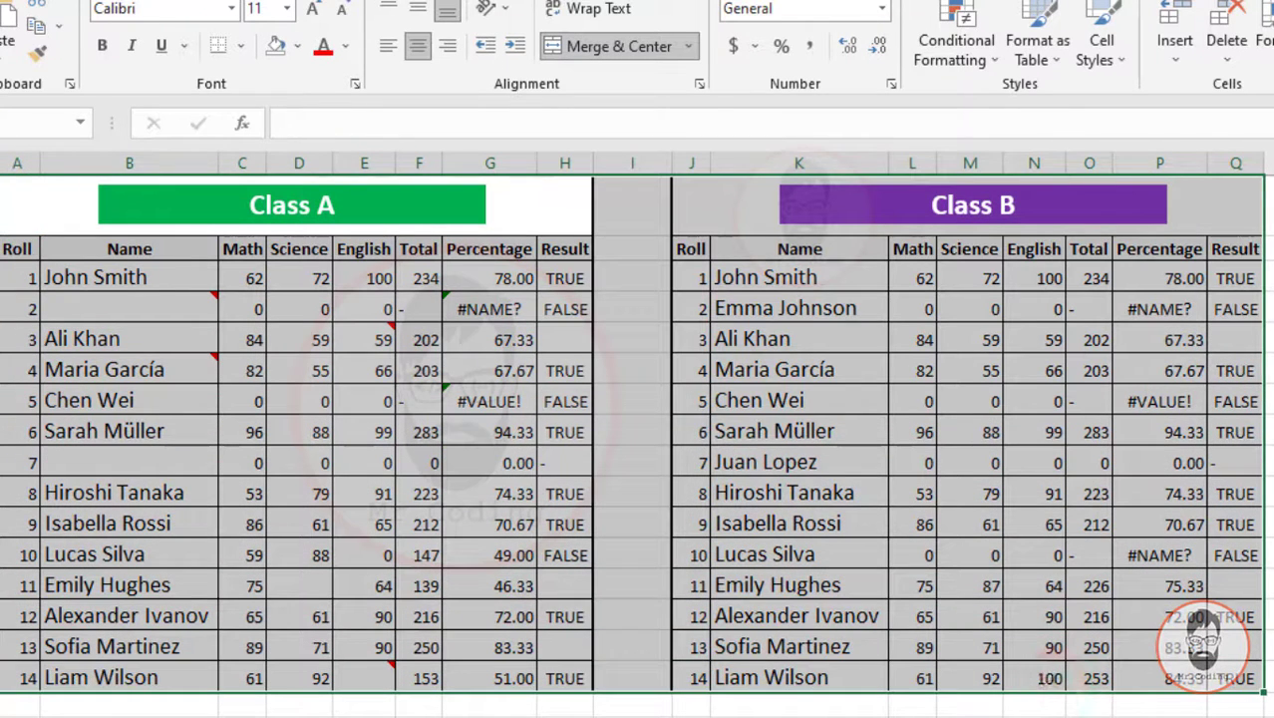
{"action": "left_click", "coordinate": [1273, 179]}
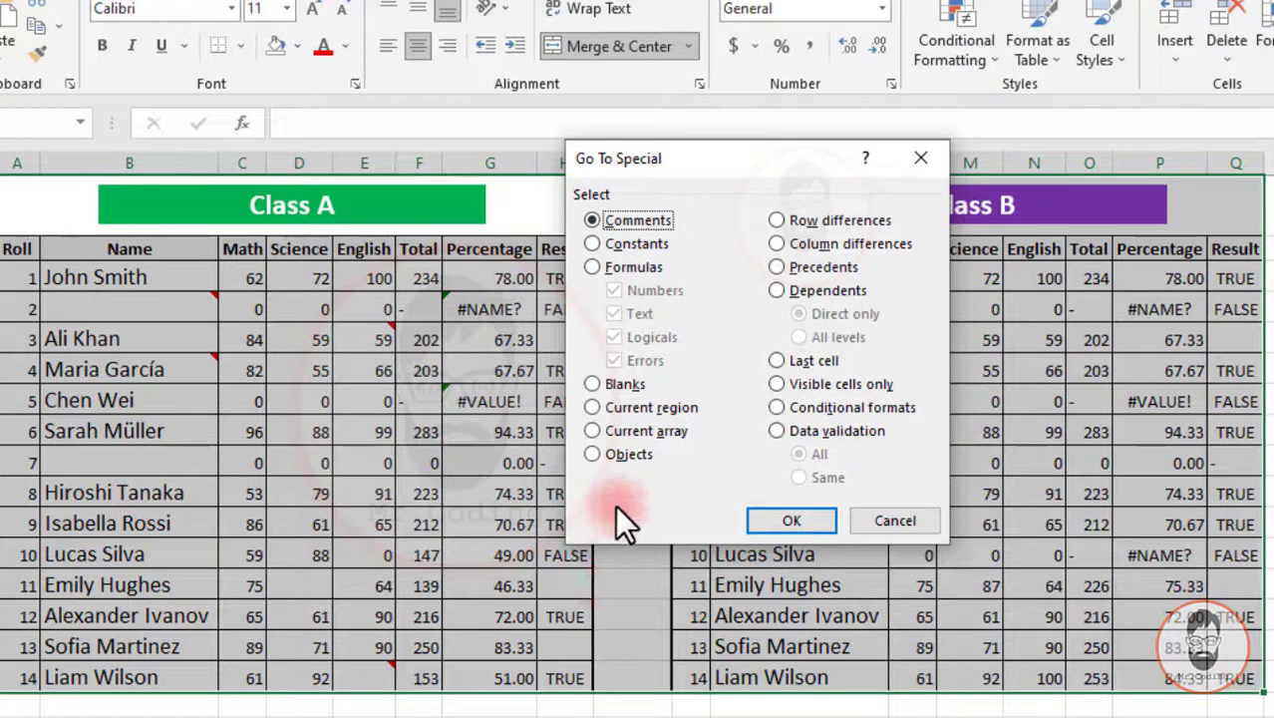
{"action": "left_click", "coordinate": [637, 383]}
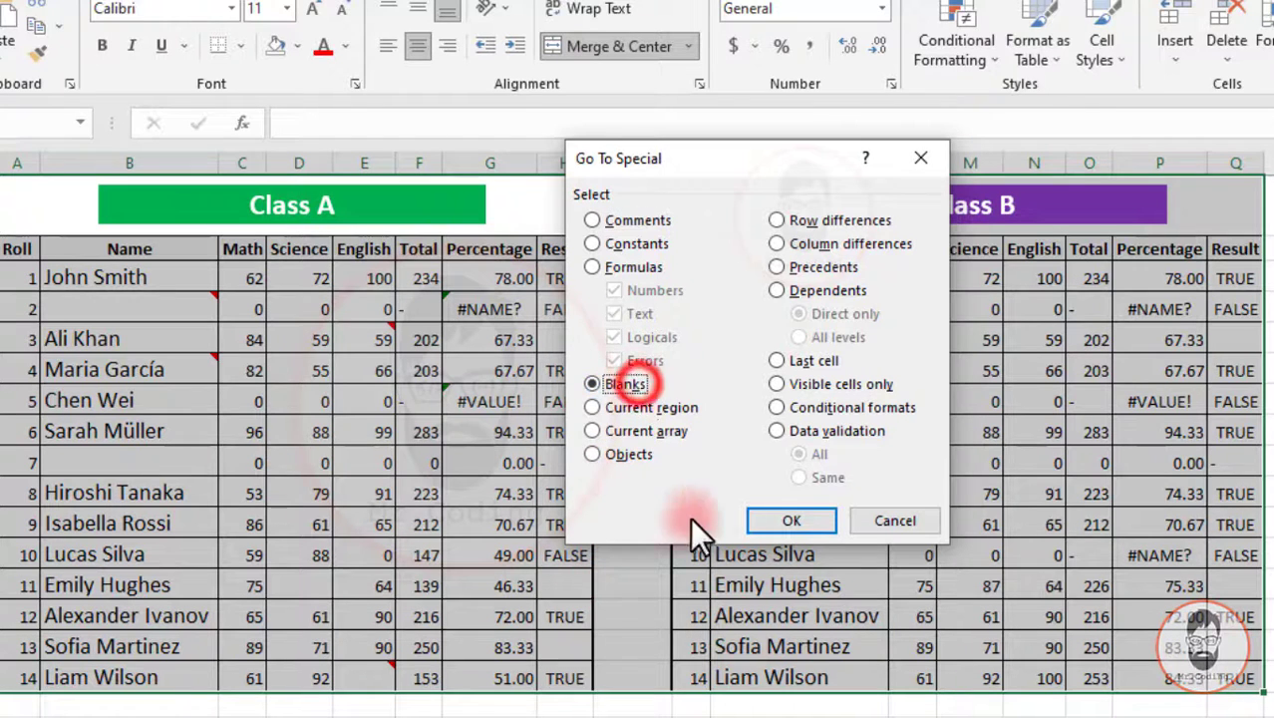
{"action": "left_click", "coordinate": [801, 520]}
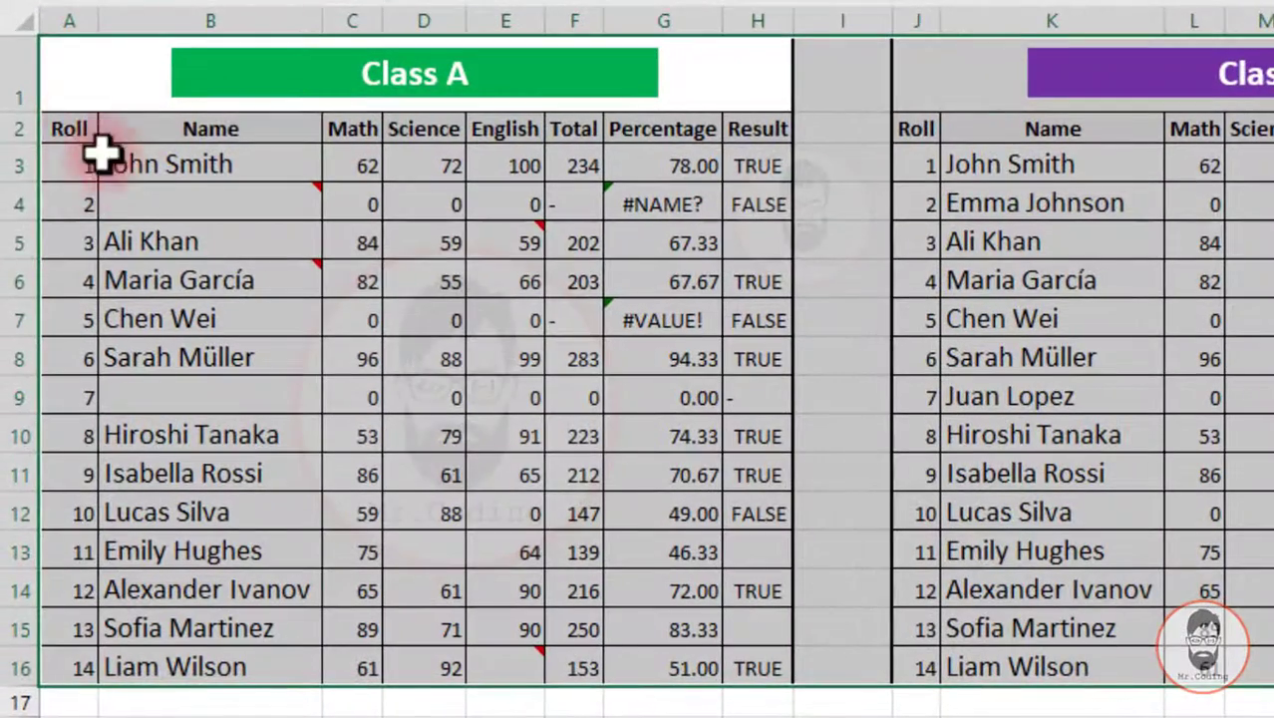
- Starting from the Roll header in A2, select the current region of the Class A table with Go To Special
{"action": "left_click", "coordinate": [17, 248]}
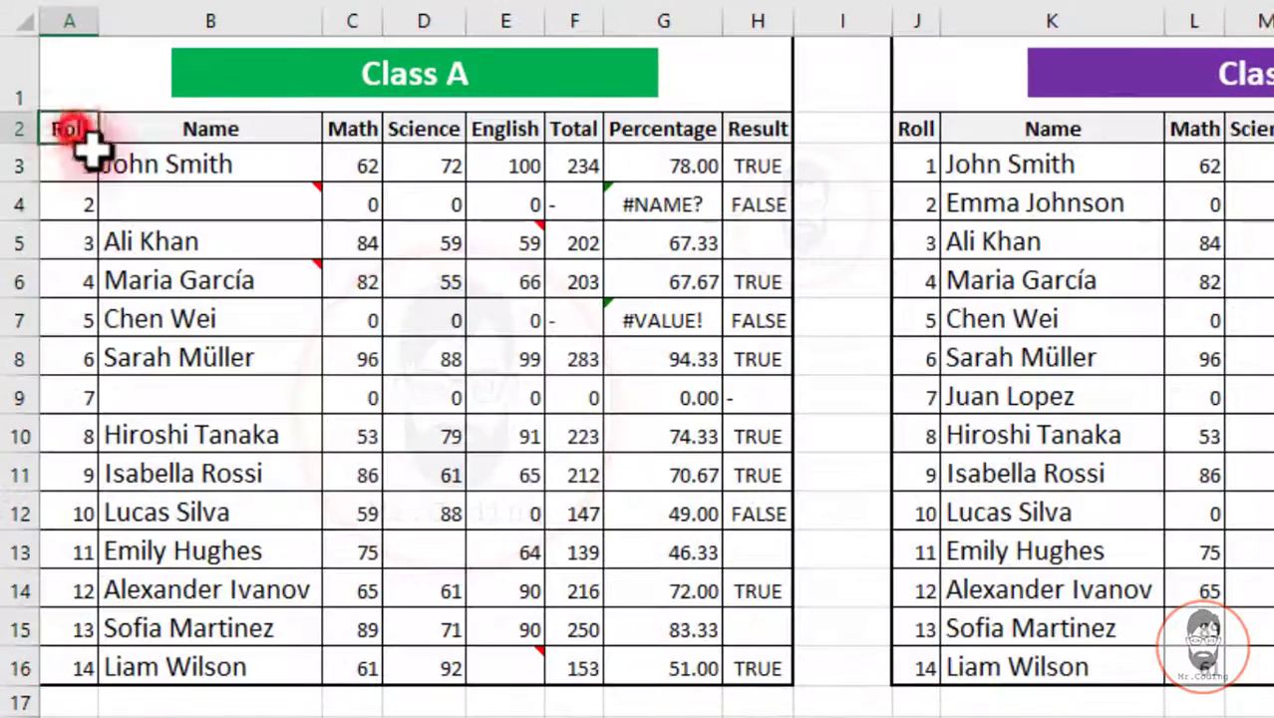
{"action": "key", "text": "F5"}
{"action": "key", "text": "alt+s"}
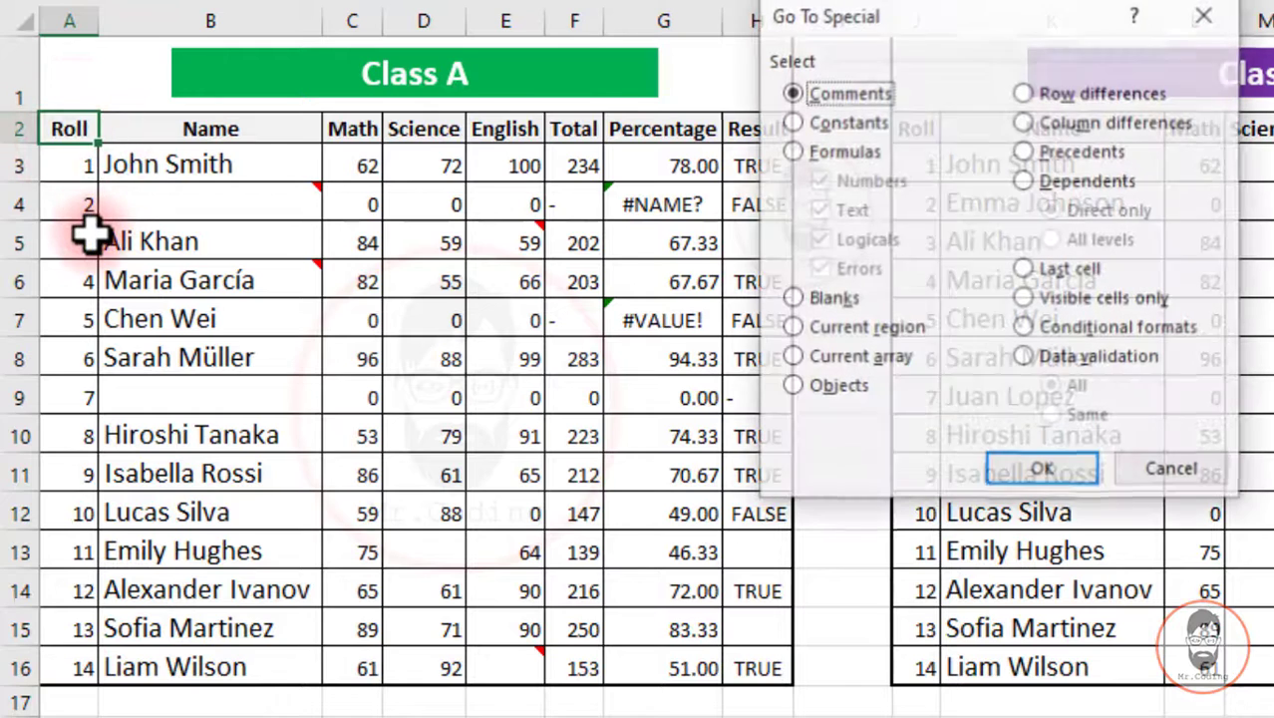
{"action": "left_click", "coordinate": [859, 331]}
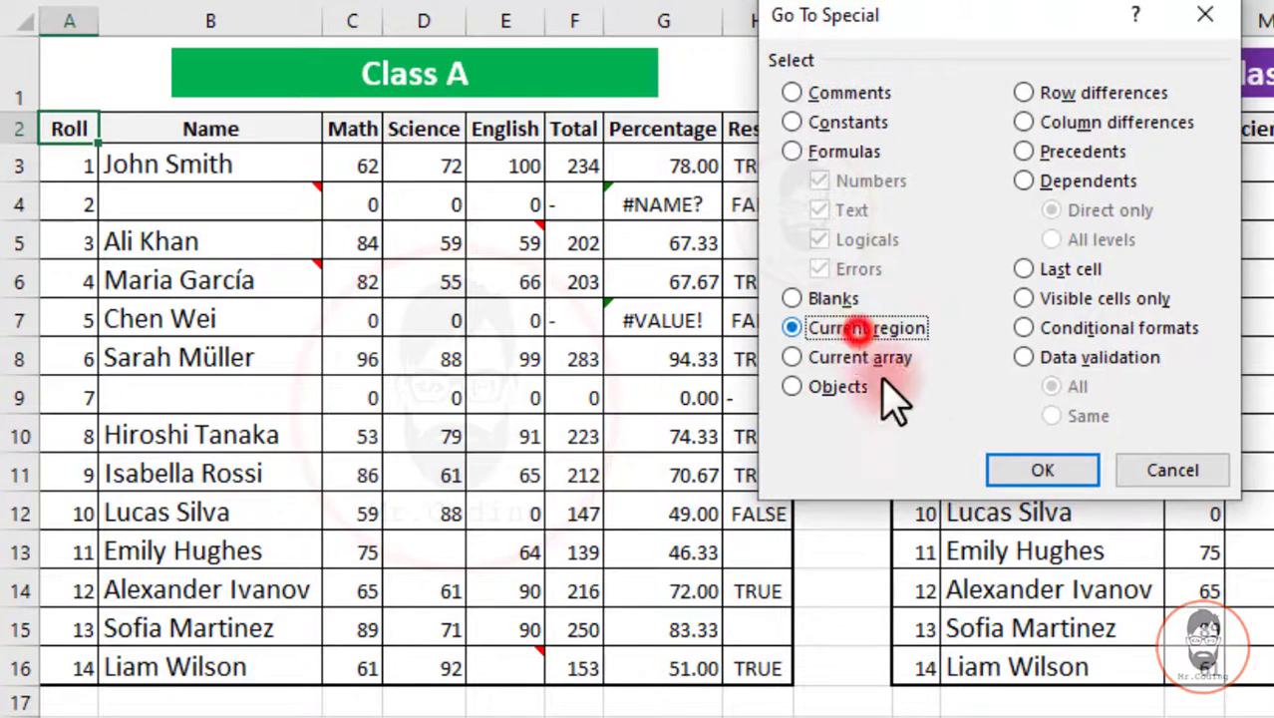
{"action": "left_click", "coordinate": [1032, 479]}
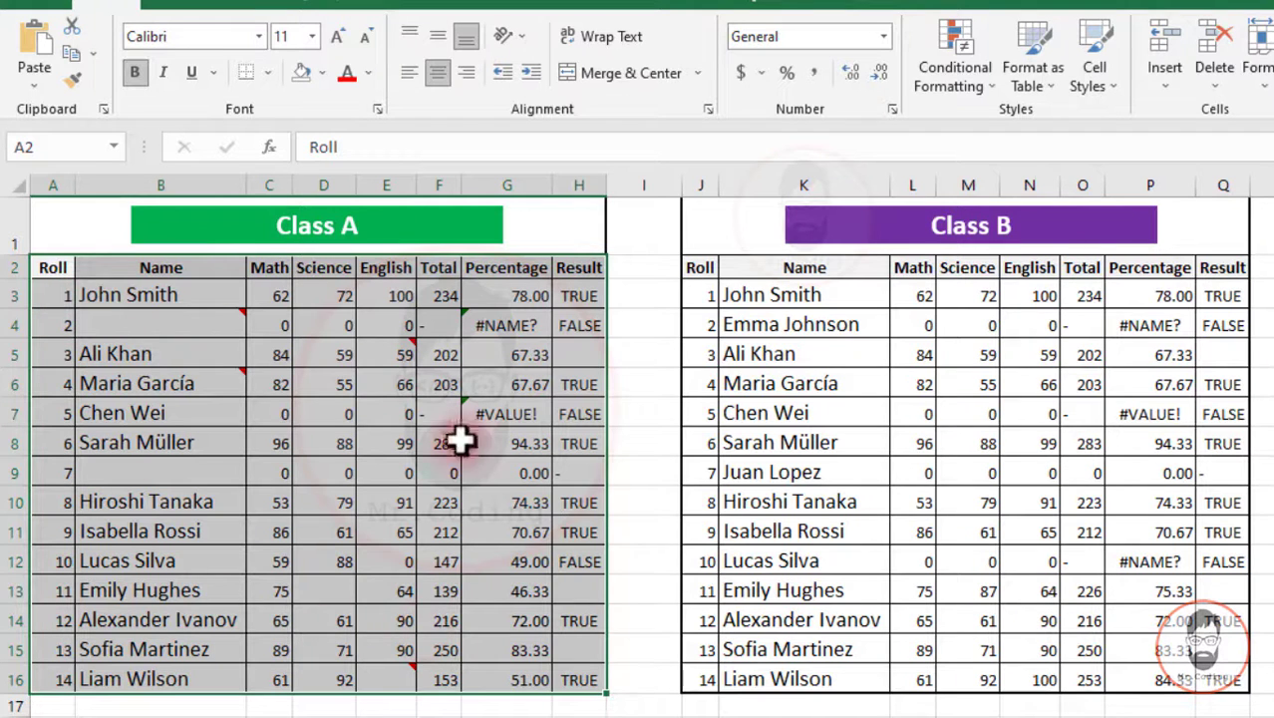
- Starting from cell K6, select the current region of the Class B table with Go To Special
{"action": "left_click", "coordinate": [840, 387]}
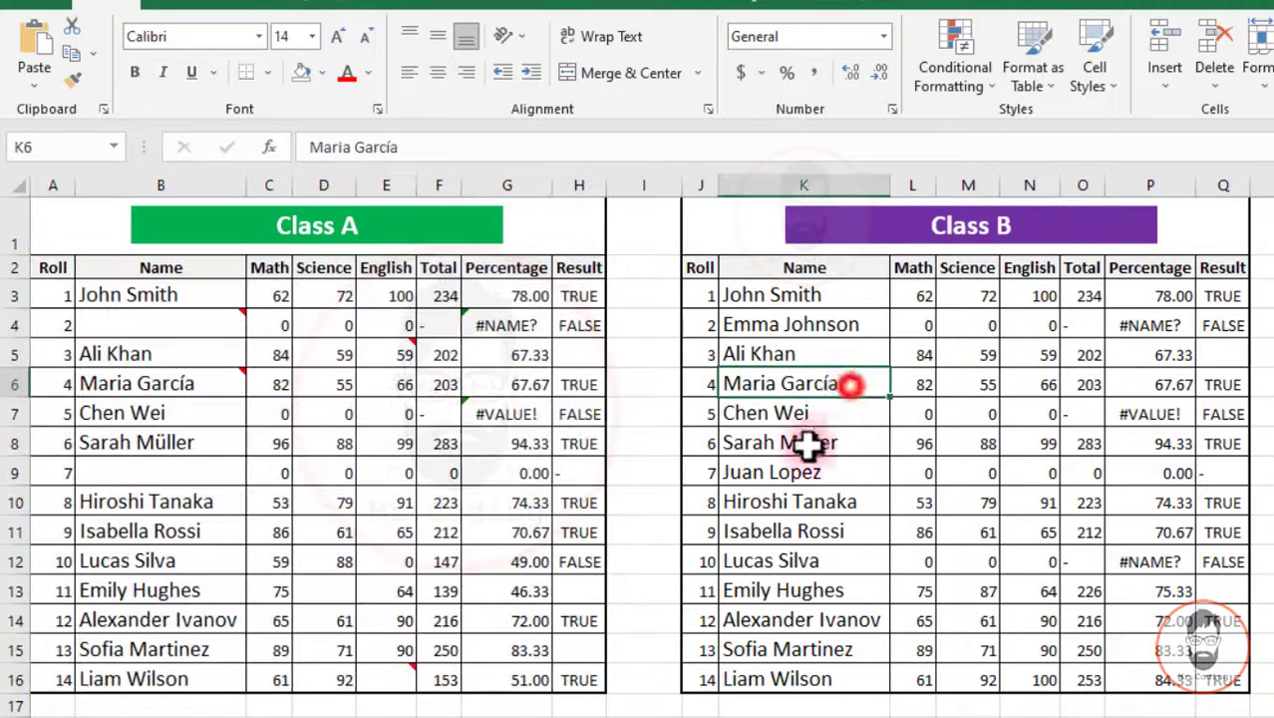
{"action": "key", "text": "ctrl+g"}
{"action": "key", "text": "alt+s"}
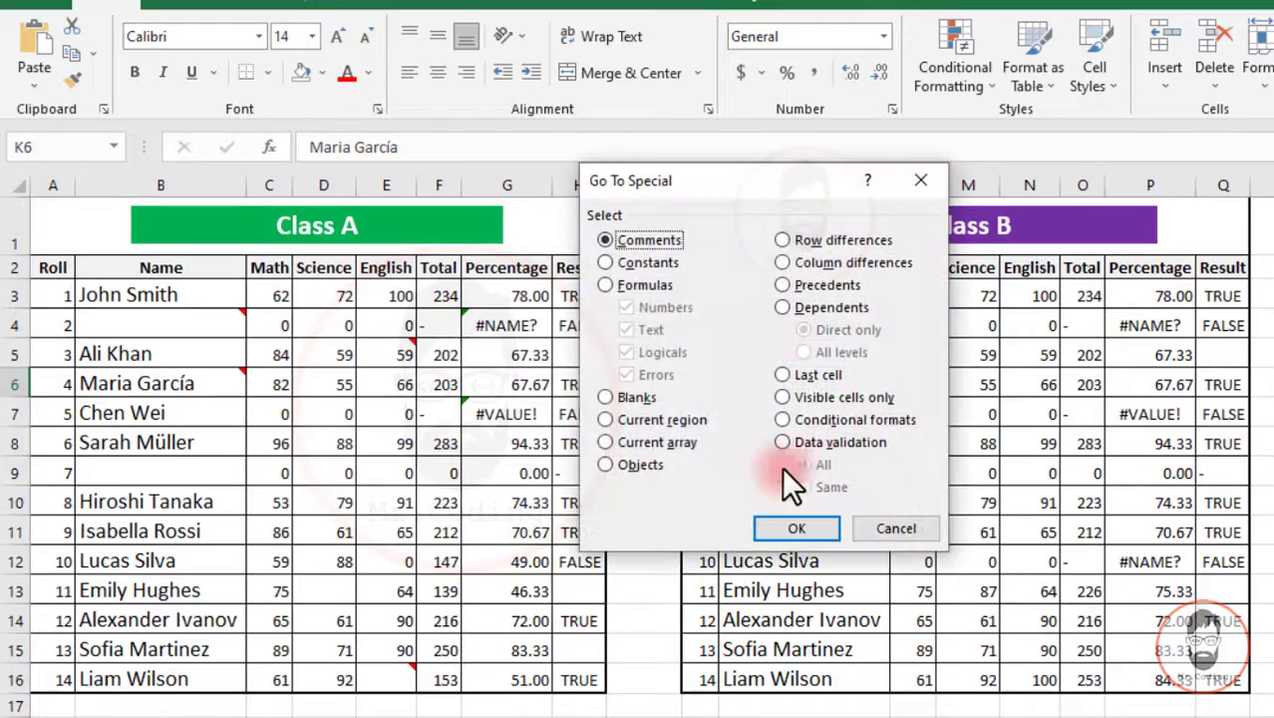
{"action": "left_click", "coordinate": [669, 419]}
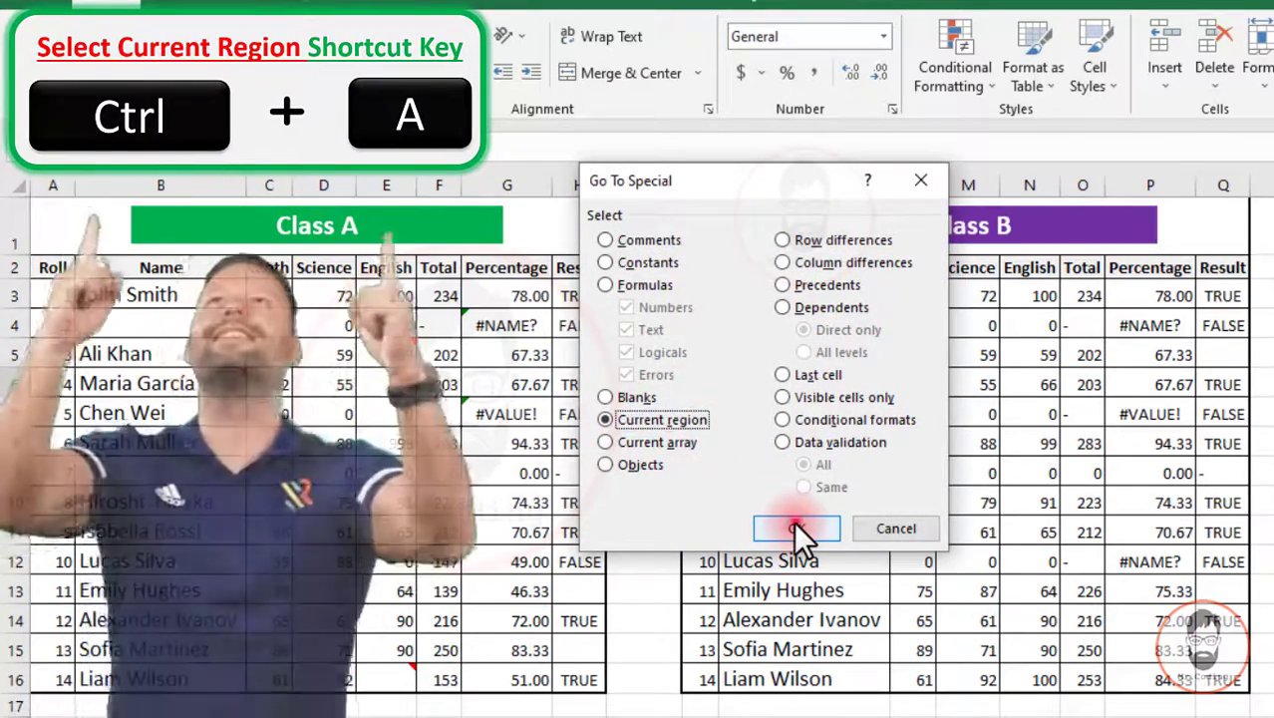
{"action": "left_click", "coordinate": [795, 527]}
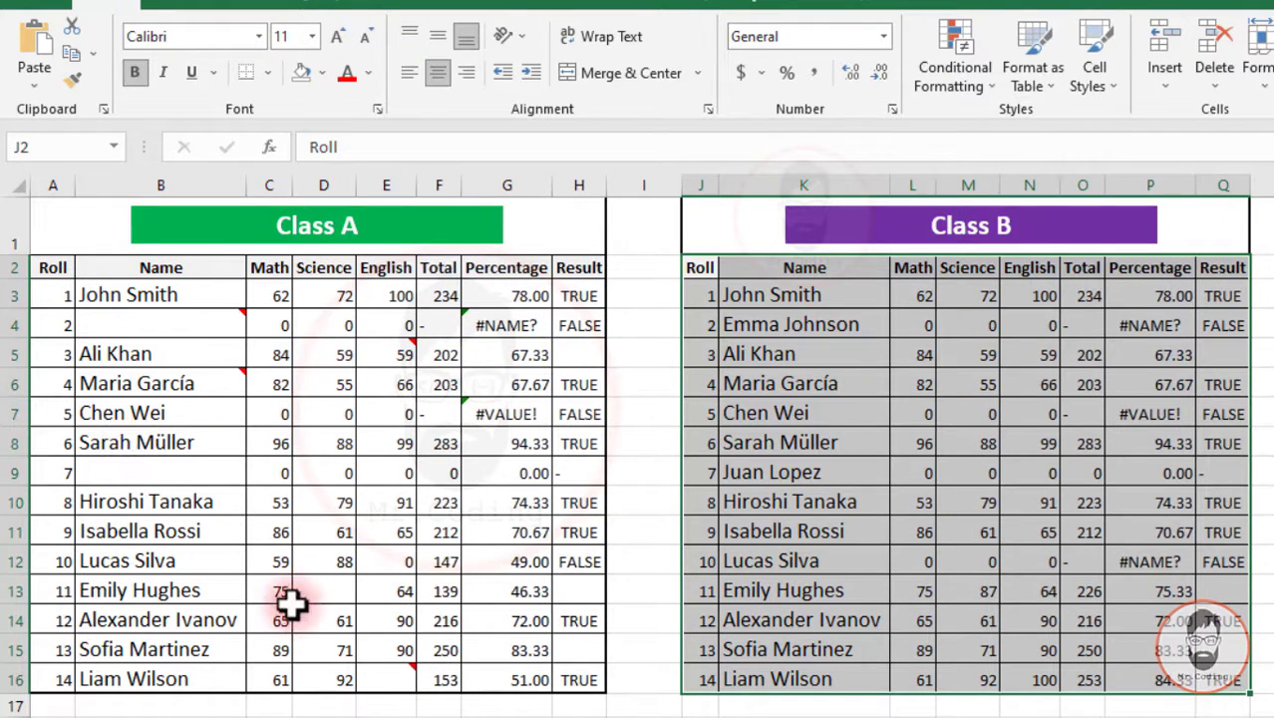
- Delete the empty column I that separates the Class A and Class B tables
{"action": "left_click", "coordinate": [645, 176]}
{"action": "right_click", "coordinate": [643, 184]}
{"action": "left_click", "coordinate": [695, 418]}
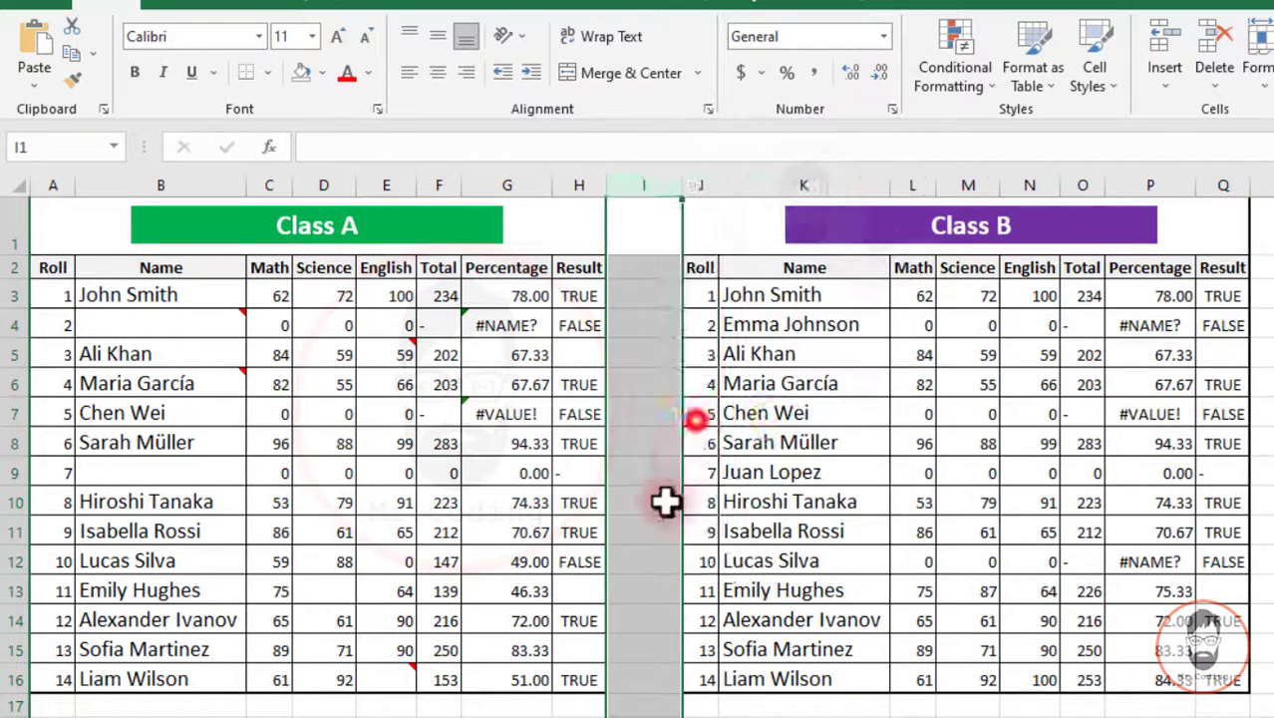
- Starting from cell J8 in the adjoining tables, select the current region with Go To Special
{"action": "left_click", "coordinate": [762, 439]}
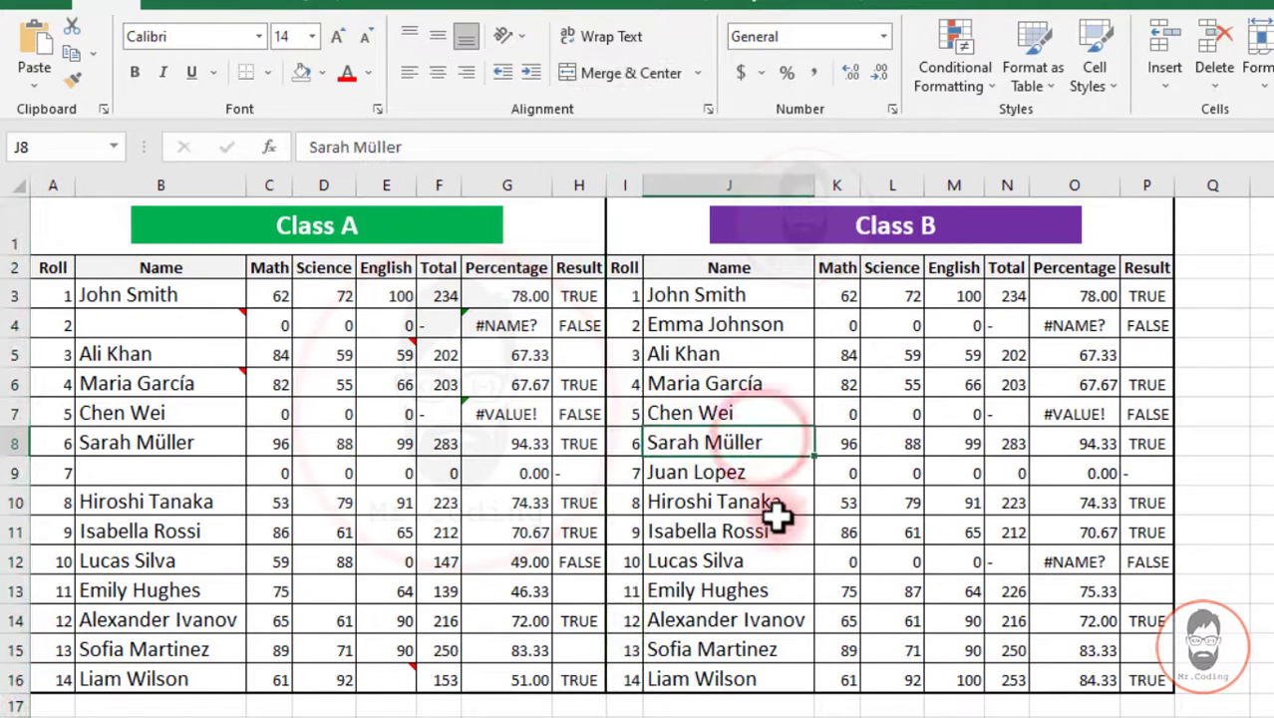
{"action": "key", "text": "ctrl+g"}
{"action": "key", "text": "alt+s"}
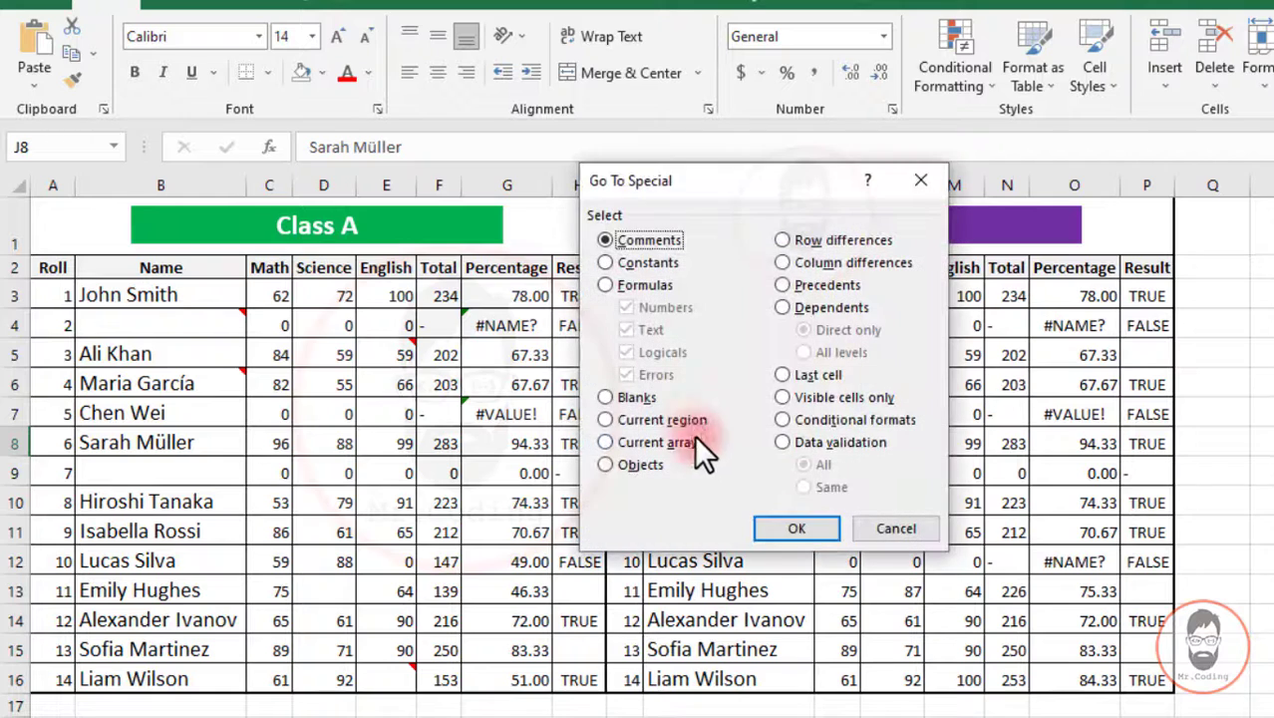
{"action": "left_click", "coordinate": [688, 419]}
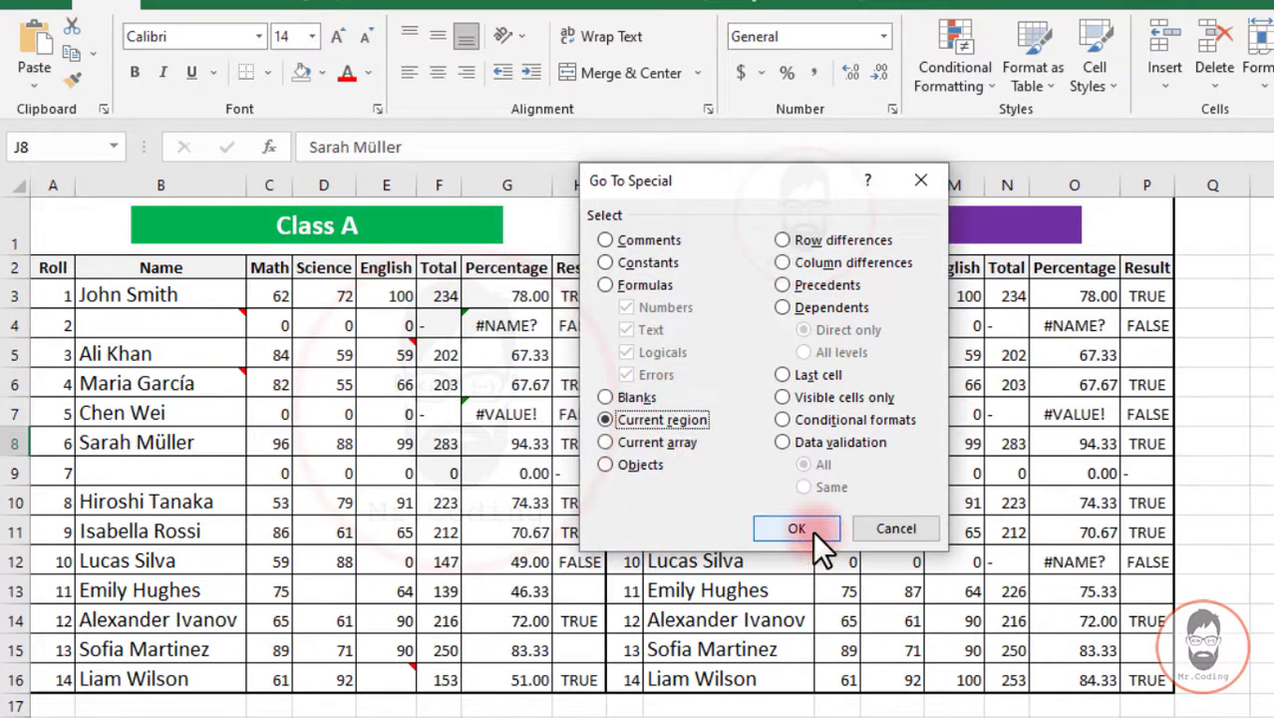
{"action": "left_click", "coordinate": [813, 531]}
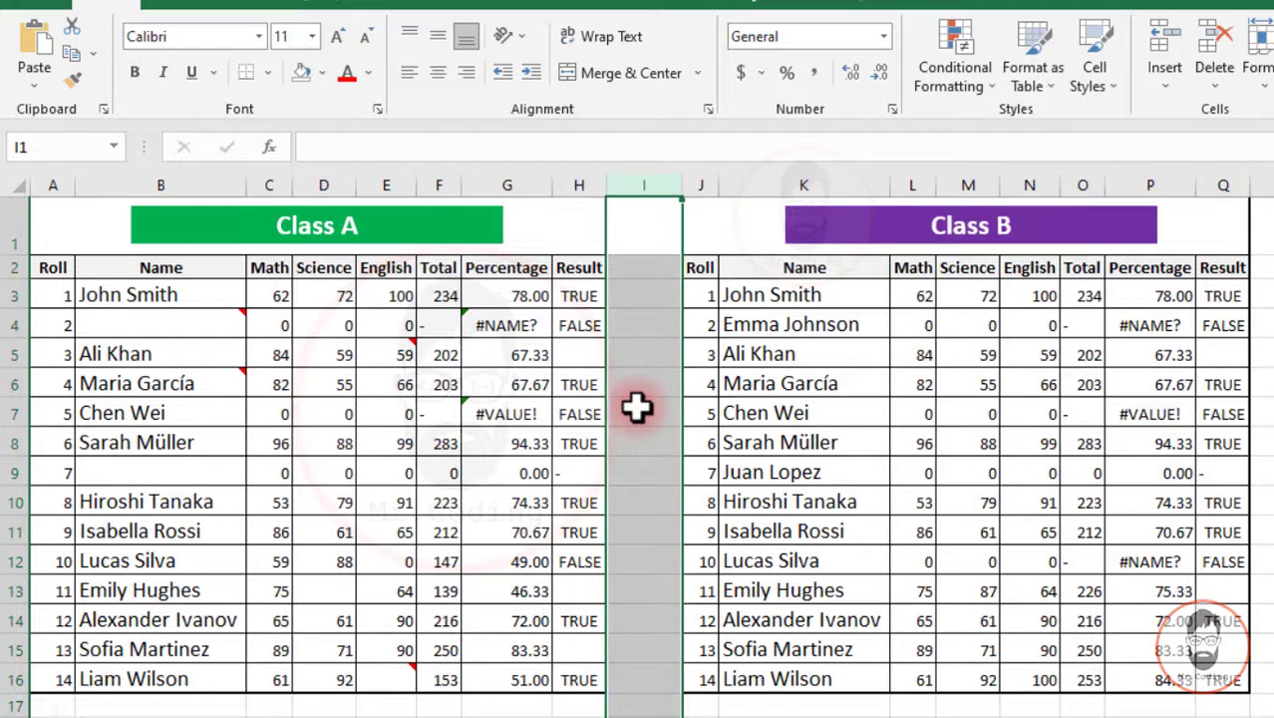
- Starting from the Class A total in F15, select its current array with Go To Special
{"action": "left_click", "coordinate": [448, 648]}
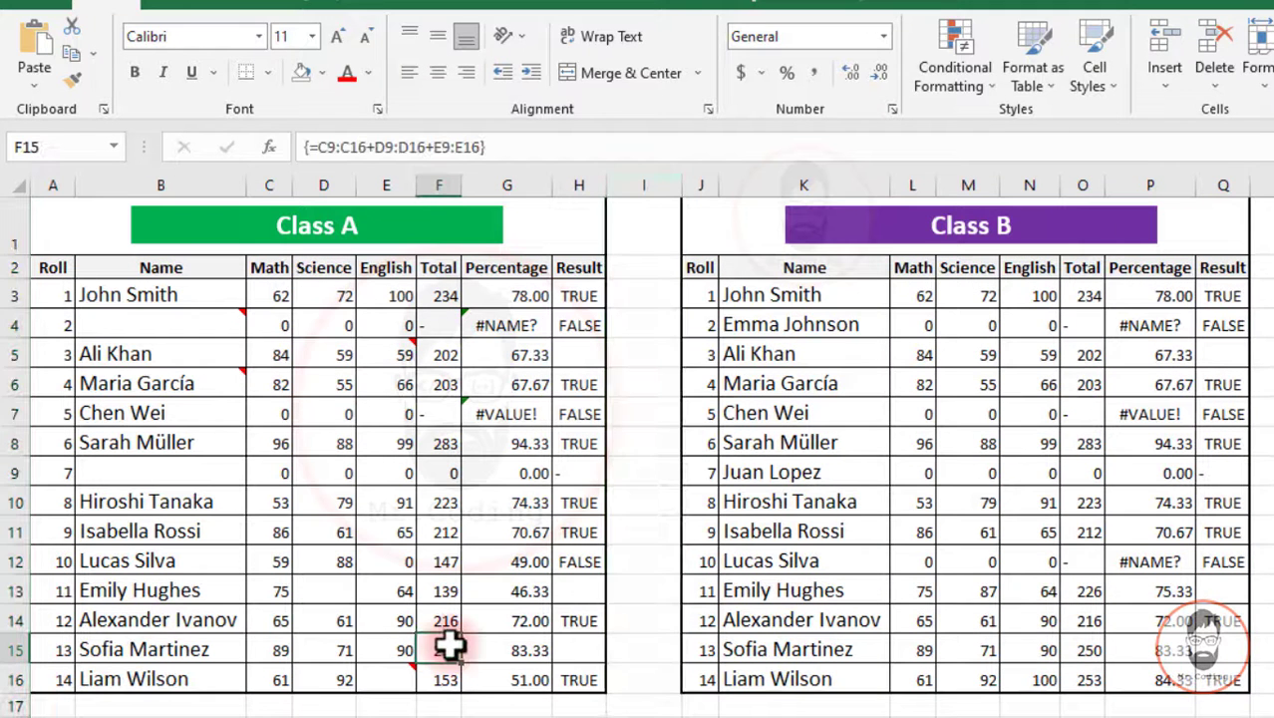
{"action": "key", "text": "ctrl+g"}
{"action": "key", "text": "alt+s"}
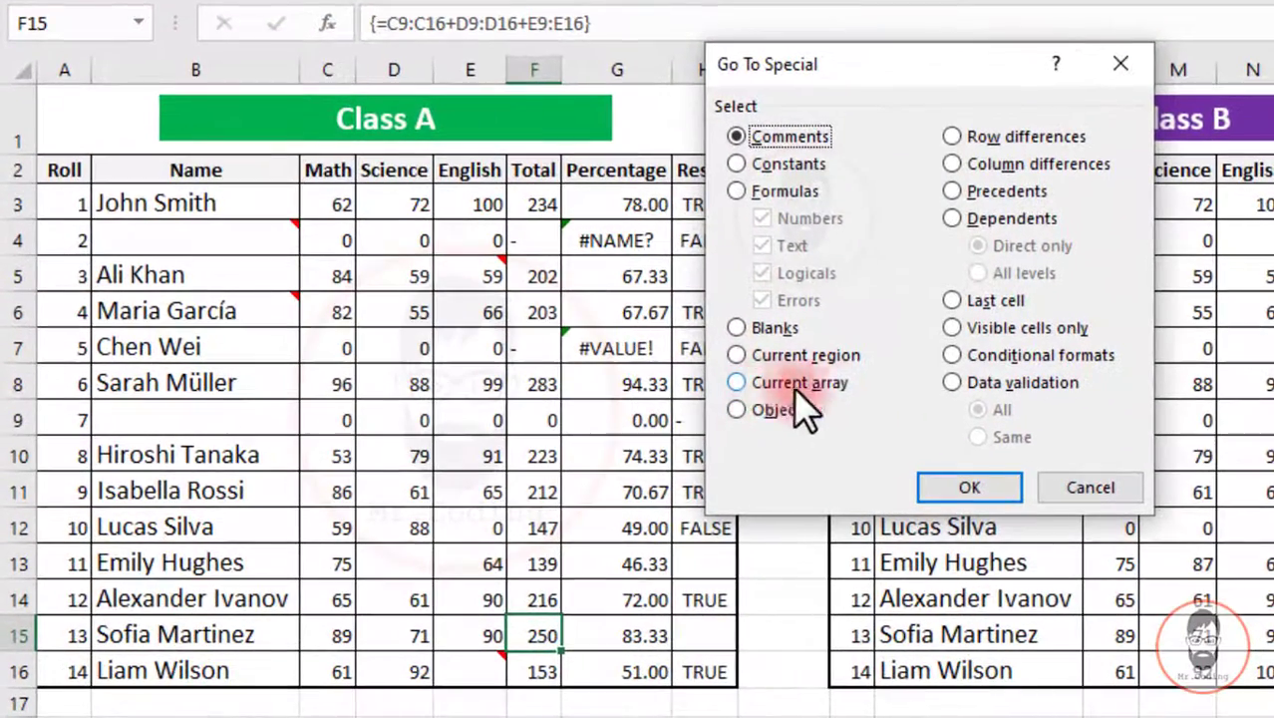
{"action": "left_click", "coordinate": [798, 384]}
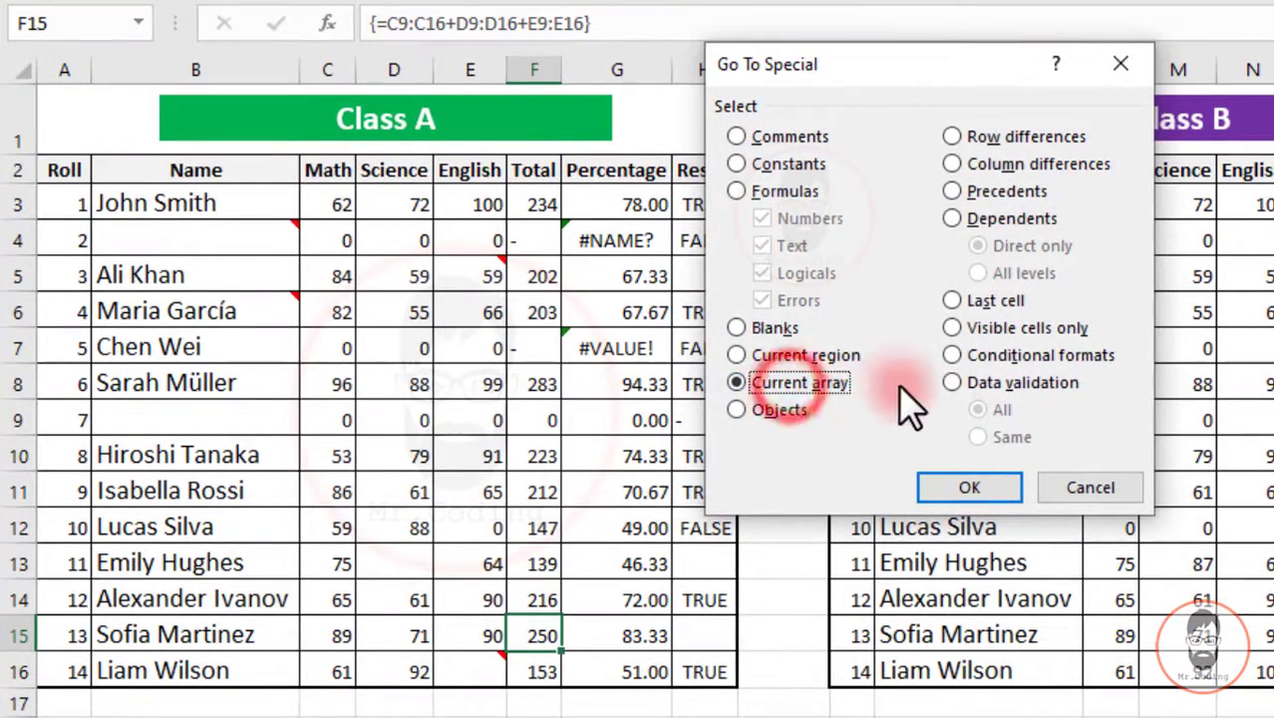
{"action": "left_click", "coordinate": [987, 480]}
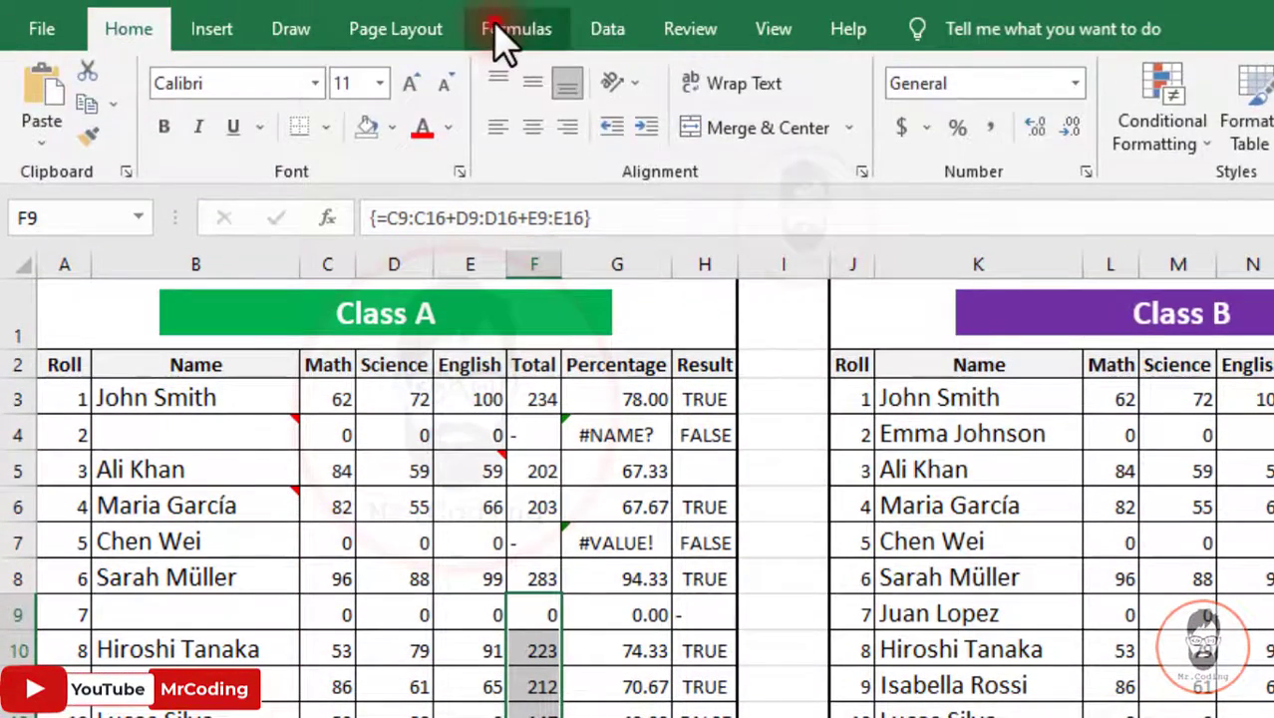
{"action": "left_click", "coordinate": [511, 26]}
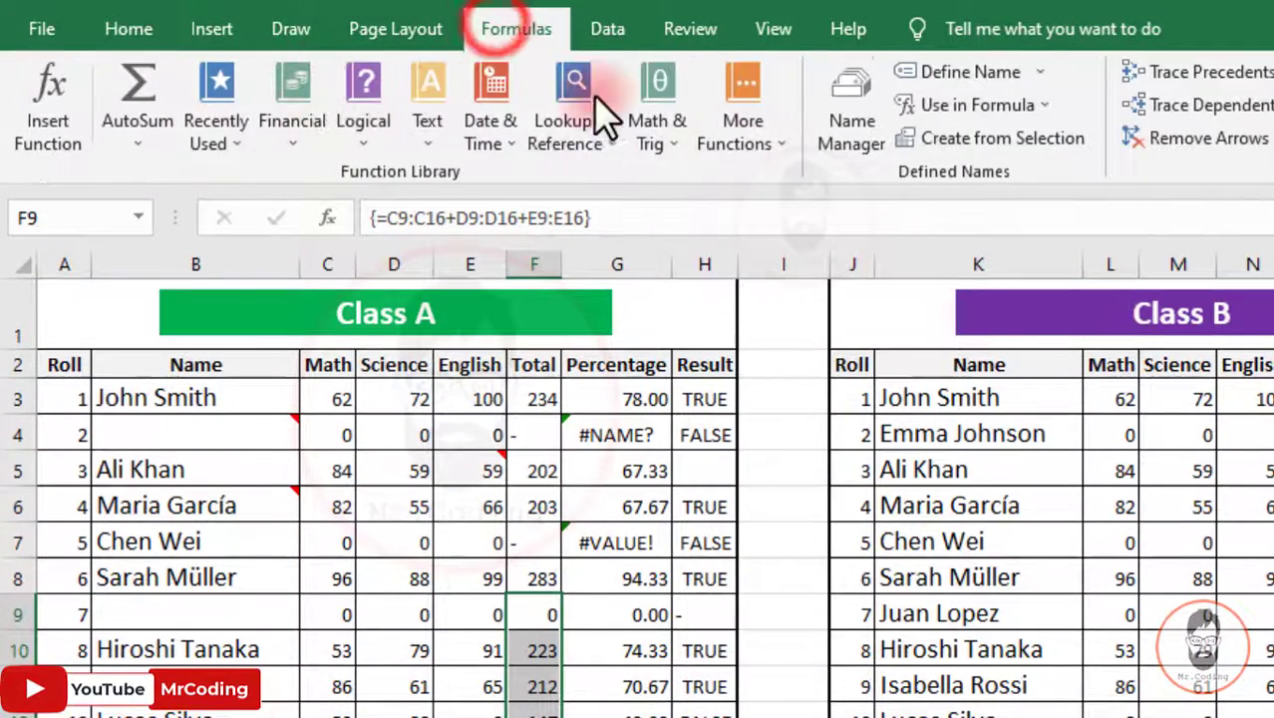
{"action": "left_click", "coordinate": [126, 30]}
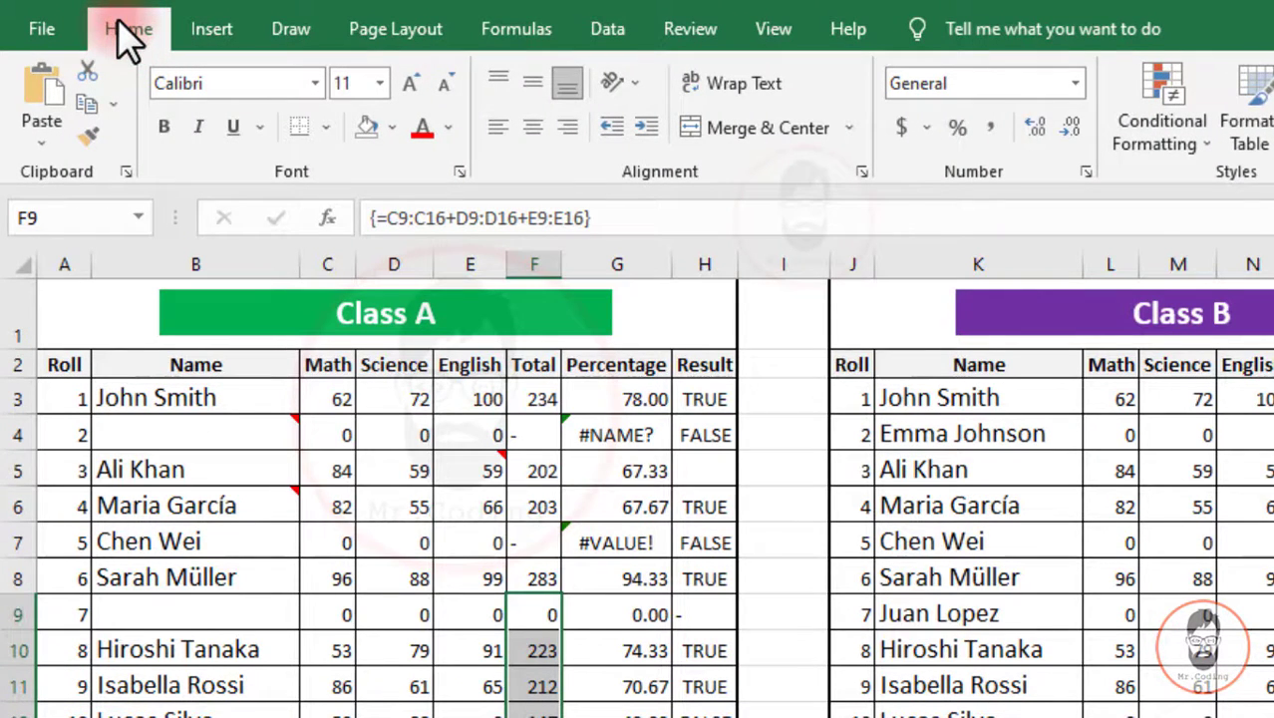
- Move to cell F16 in the Class A Total column and select its current array with Go To Special
{"action": "key", "text": "Down"}
{"action": "key", "text": "Down"}
{"action": "key", "text": "Down"}
{"action": "key", "text": "Down"}
{"action": "key", "text": "Down"}
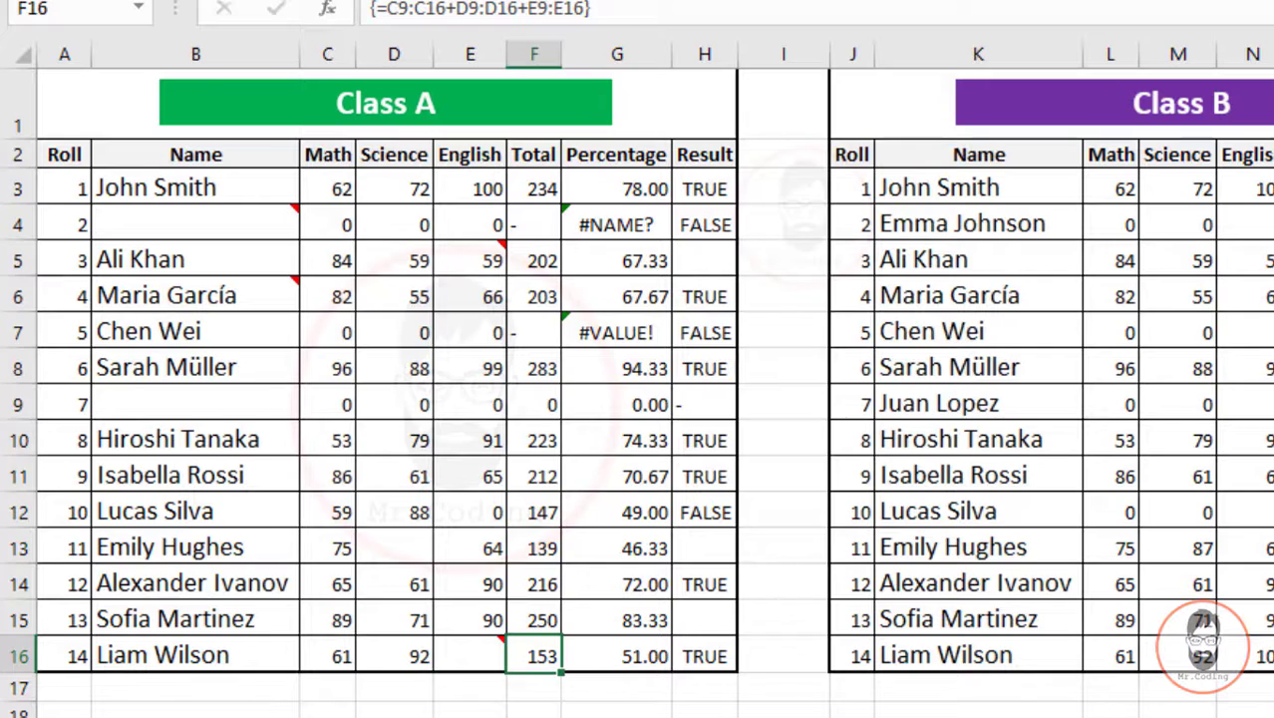
{"action": "key", "text": "ctrl+g"}
{"action": "key", "text": "alt+s"}
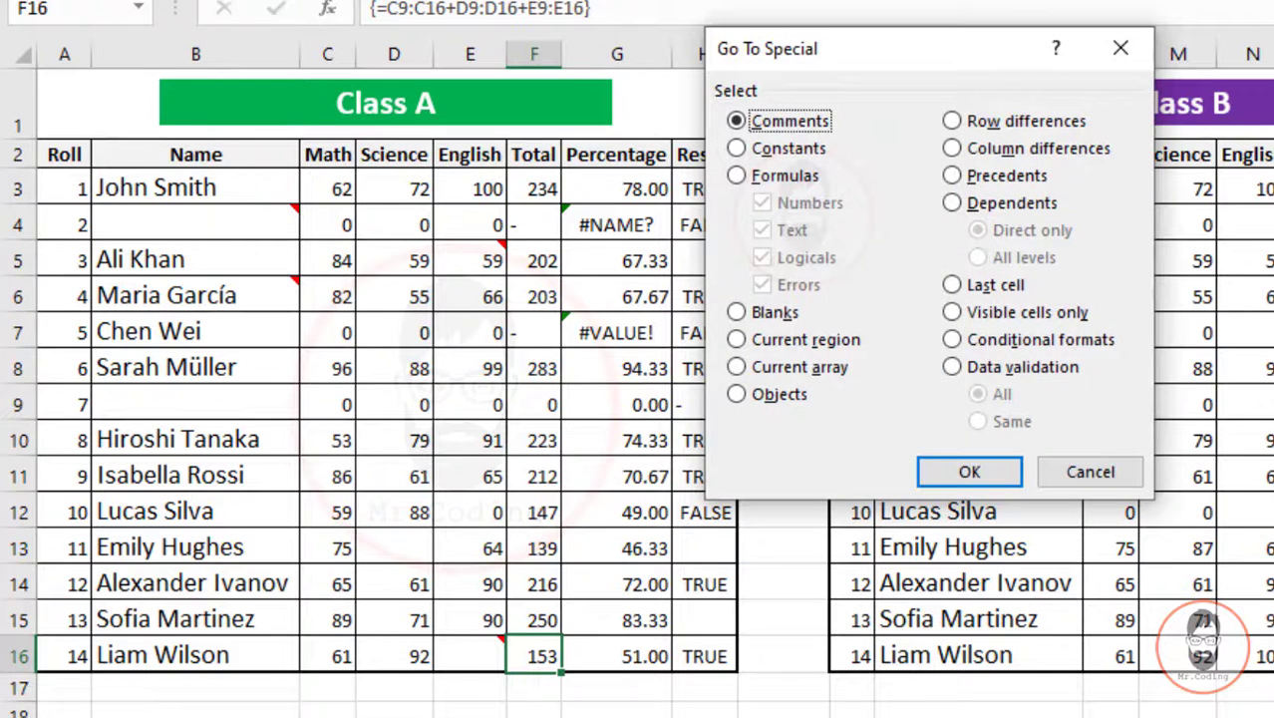
{"action": "left_click", "coordinate": [803, 369]}
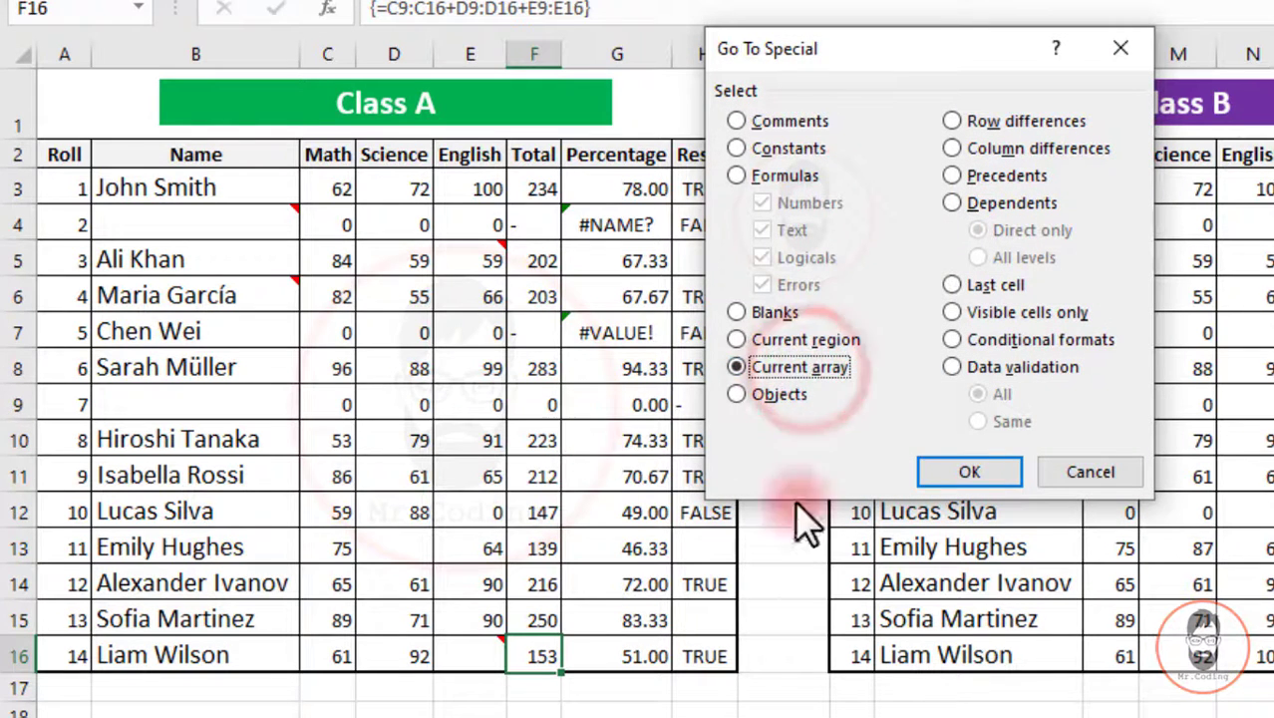
{"action": "left_click", "coordinate": [1013, 473]}
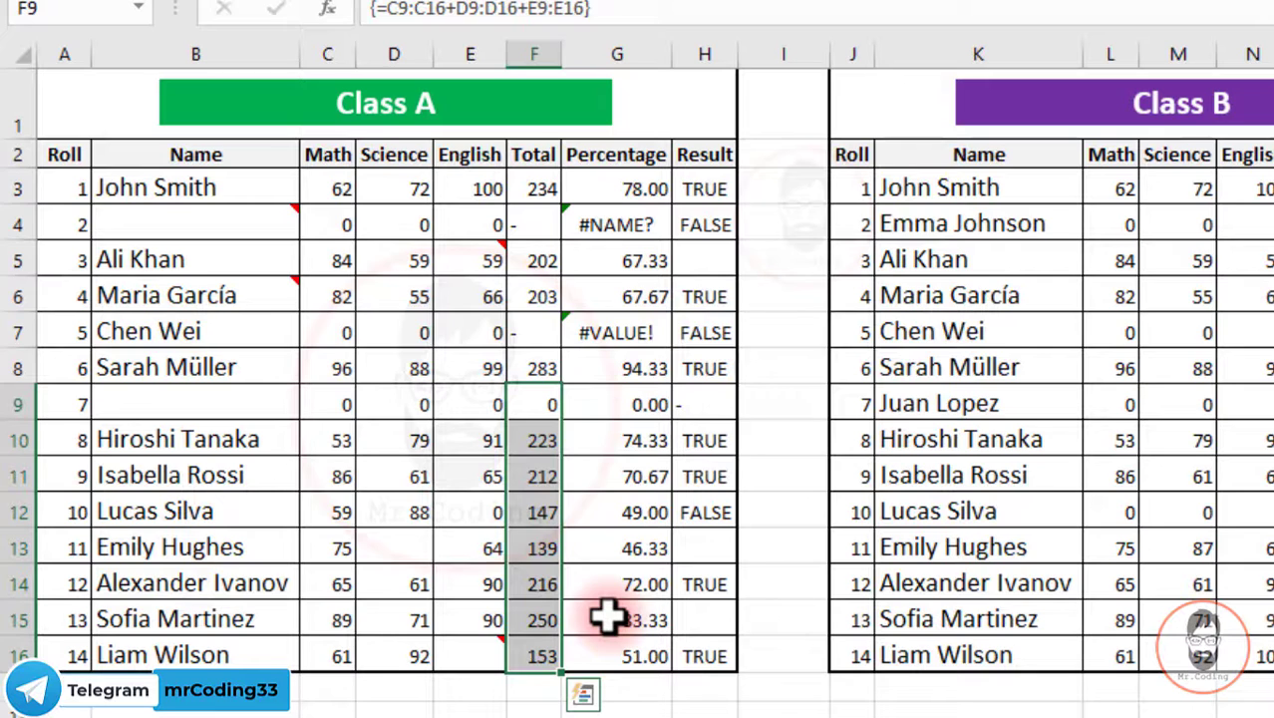
- Starting from cell F12, select all objects on the sheet with Go To Special, and clear the selection at I3
{"action": "left_click", "coordinate": [517, 512]}
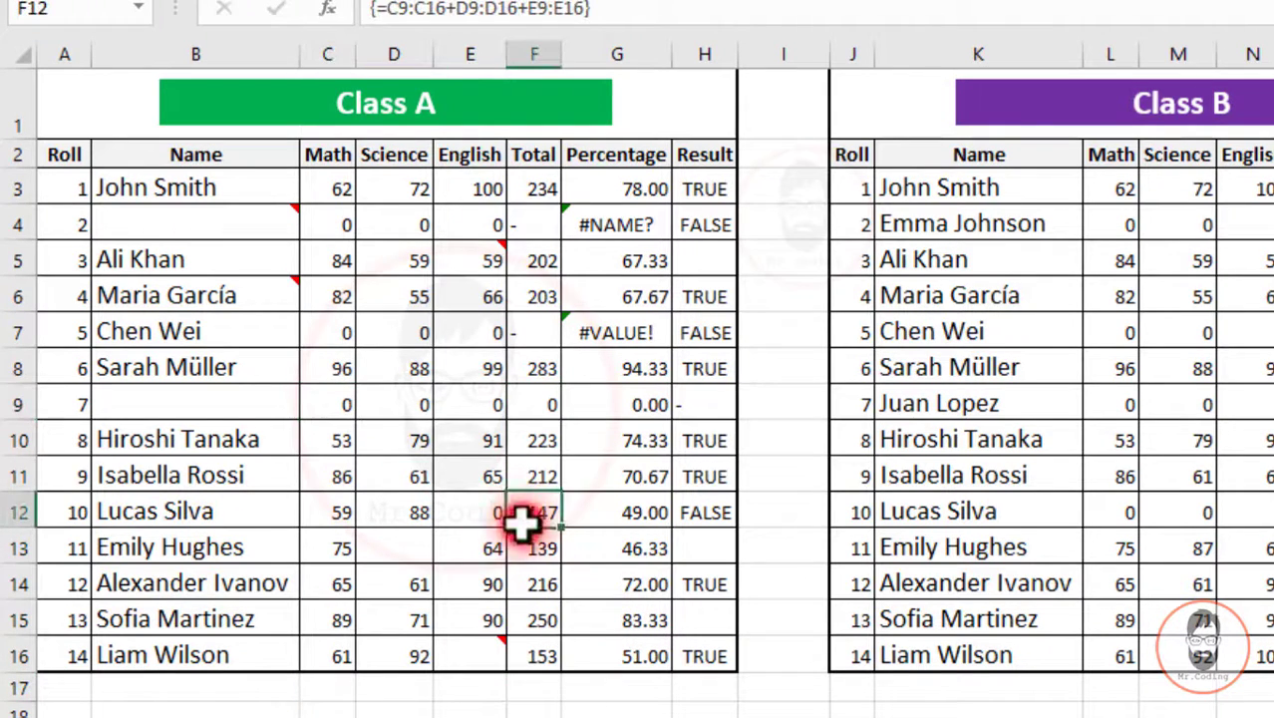
{"action": "key", "text": "ctrl+g"}
{"action": "key", "text": "alt+s"}
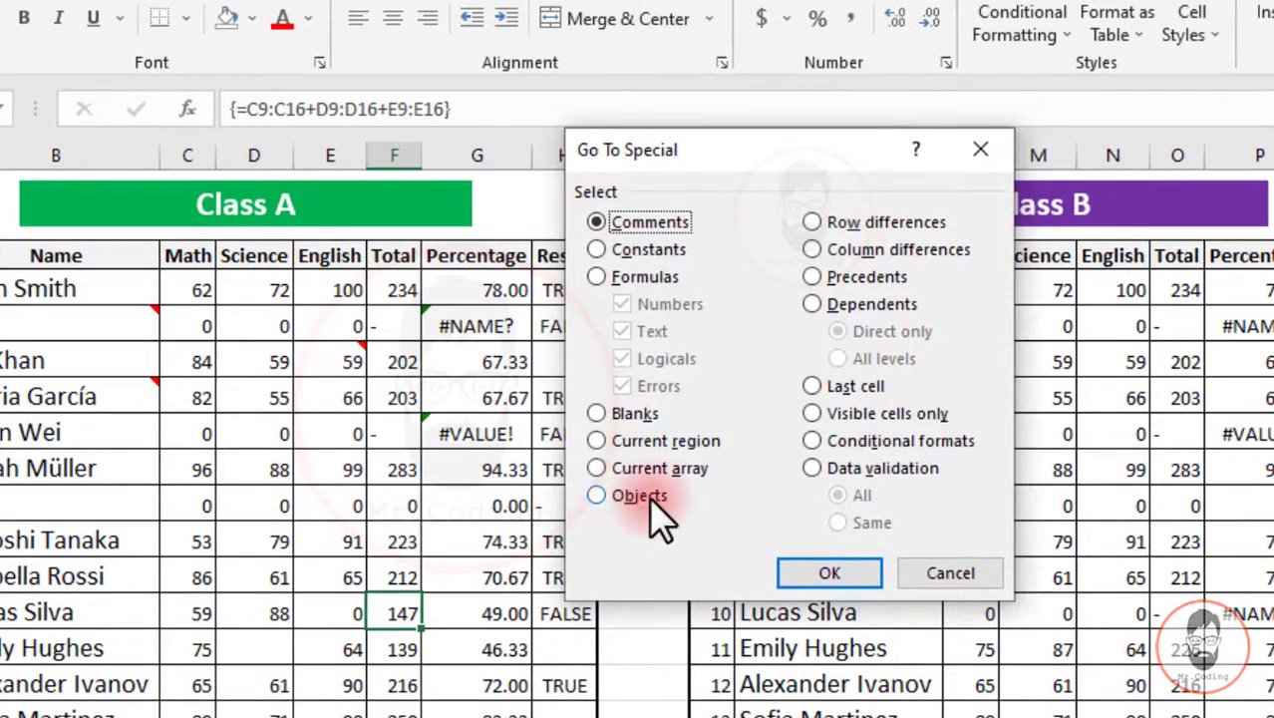
{"action": "left_click", "coordinate": [649, 497]}
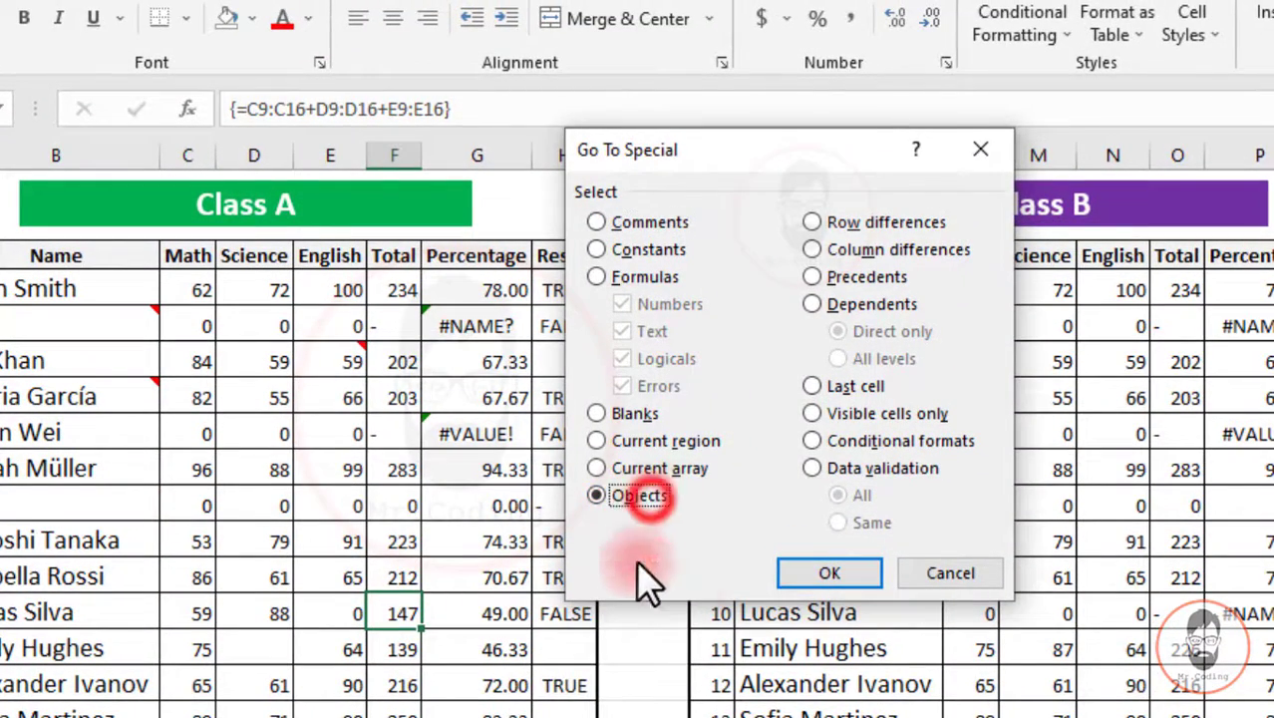
{"action": "left_click", "coordinate": [847, 571]}
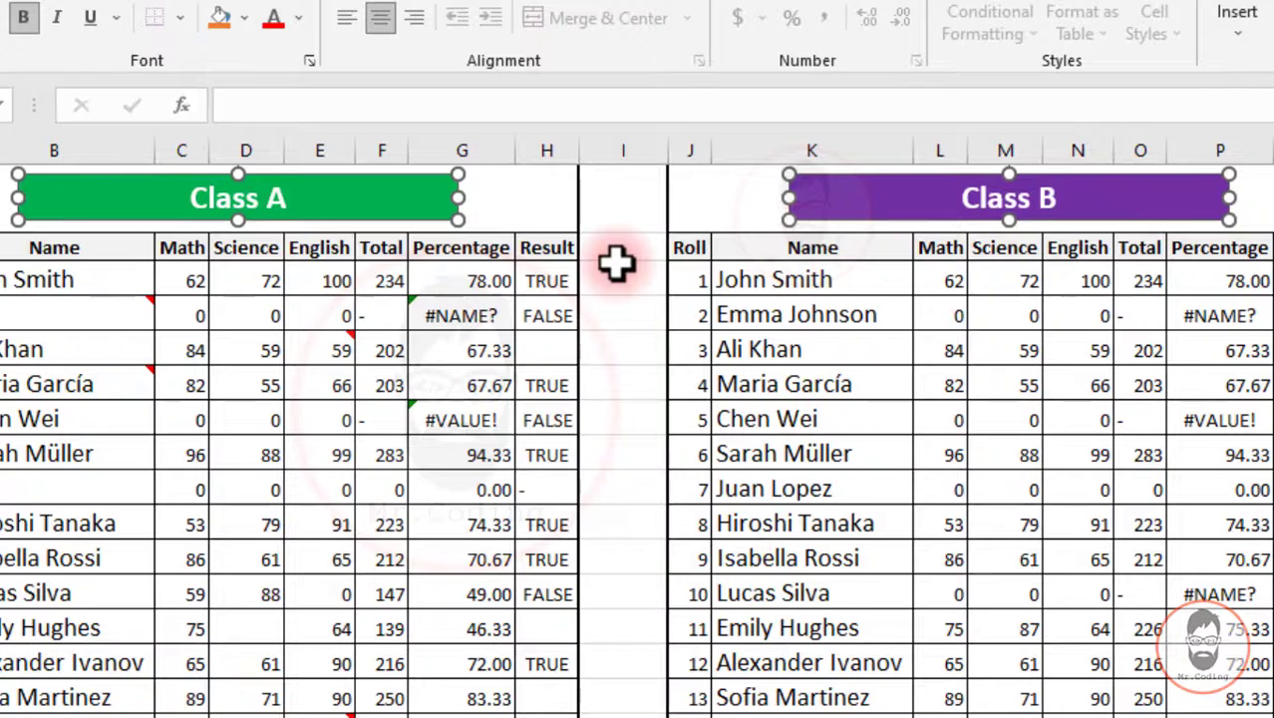
{"action": "left_click", "coordinate": [618, 265]}
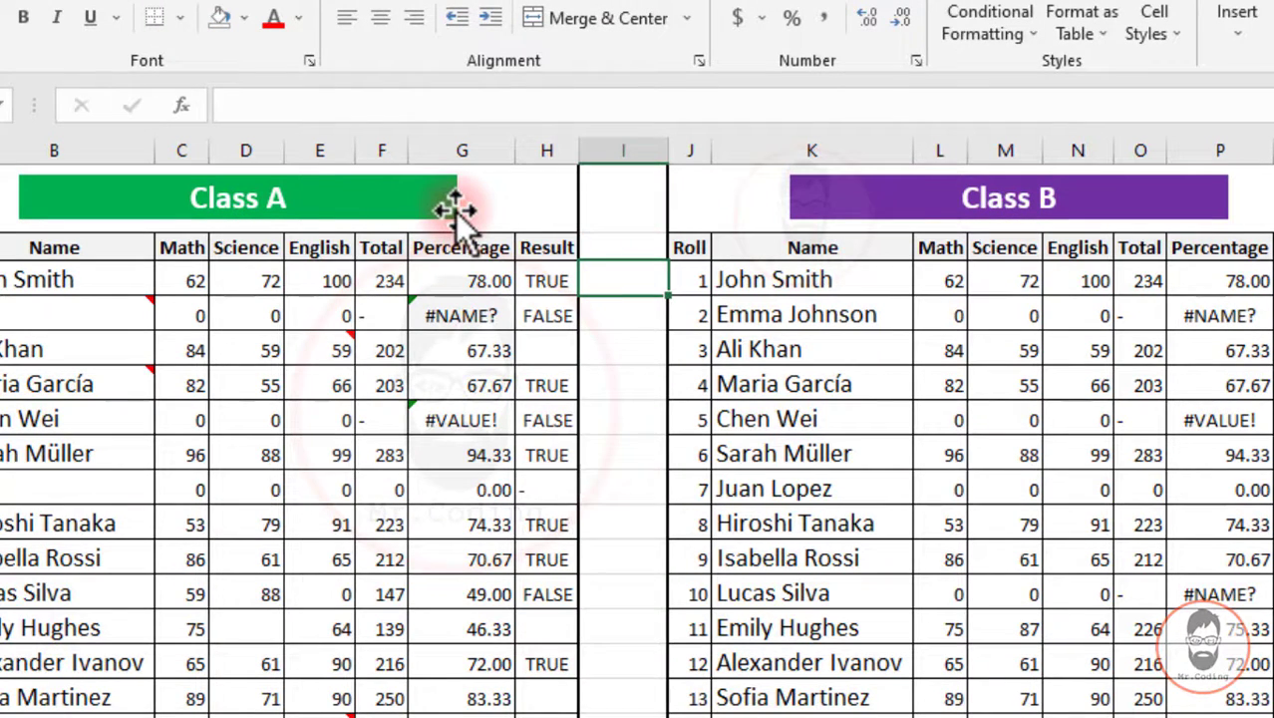
- Draw an oval shape in column I between the two tables, beside rows 3 to 5, and deselect it
{"action": "mouse_move", "coordinate": [439, 203]}
{"action": "left_mouse_down"}
{"action": "mouse_move", "coordinate": [424, 257]}
{"action": "mouse_move", "coordinate": [666, 319]}
{"action": "mouse_move", "coordinate": [467, 552]}
{"action": "mouse_move", "coordinate": [404, 193]}
{"action": "mouse_move", "coordinate": [427, 210]}
{"action": "left_mouse_up"}
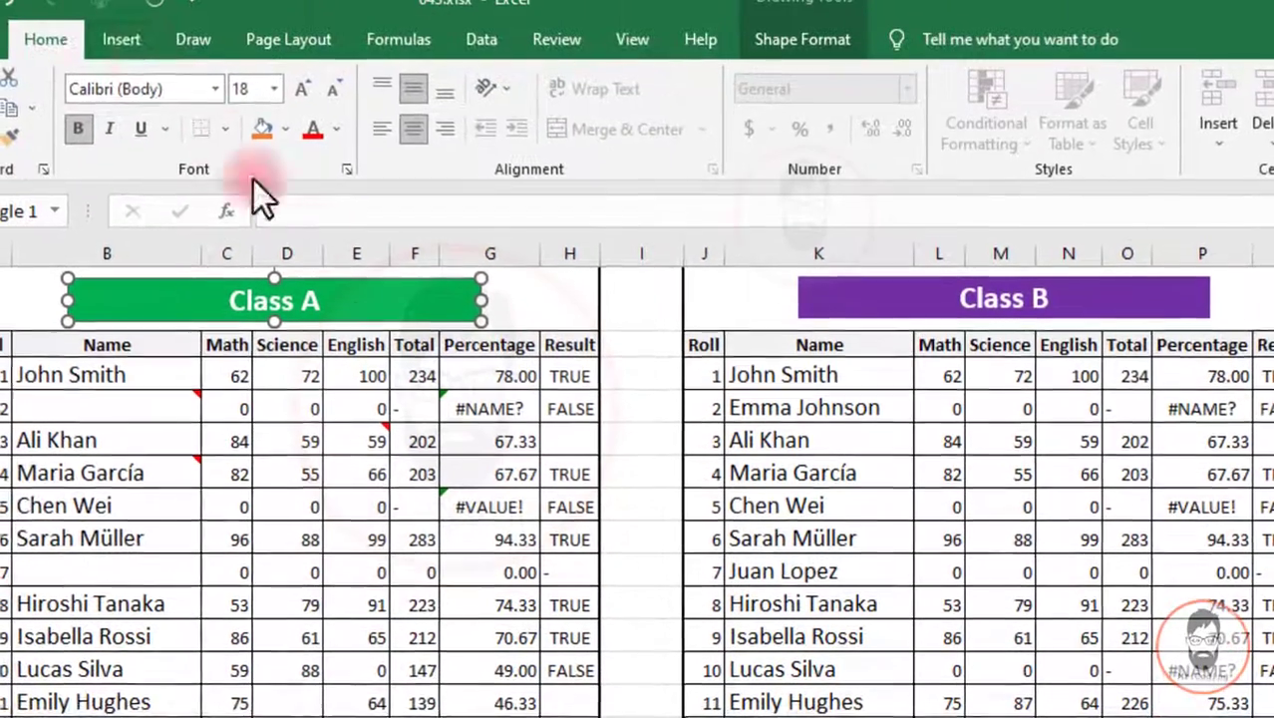
{"action": "left_click", "coordinate": [123, 42]}
{"action": "left_click", "coordinate": [244, 135]}
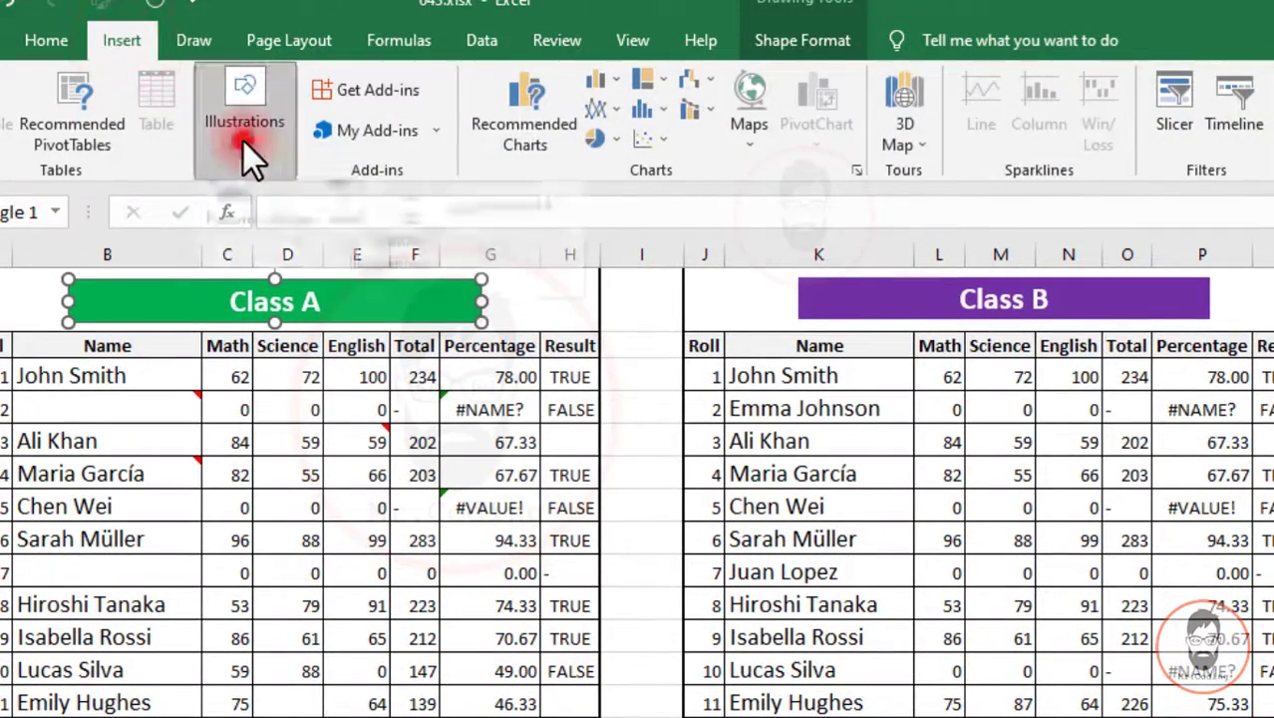
{"action": "left_click", "coordinate": [299, 251]}
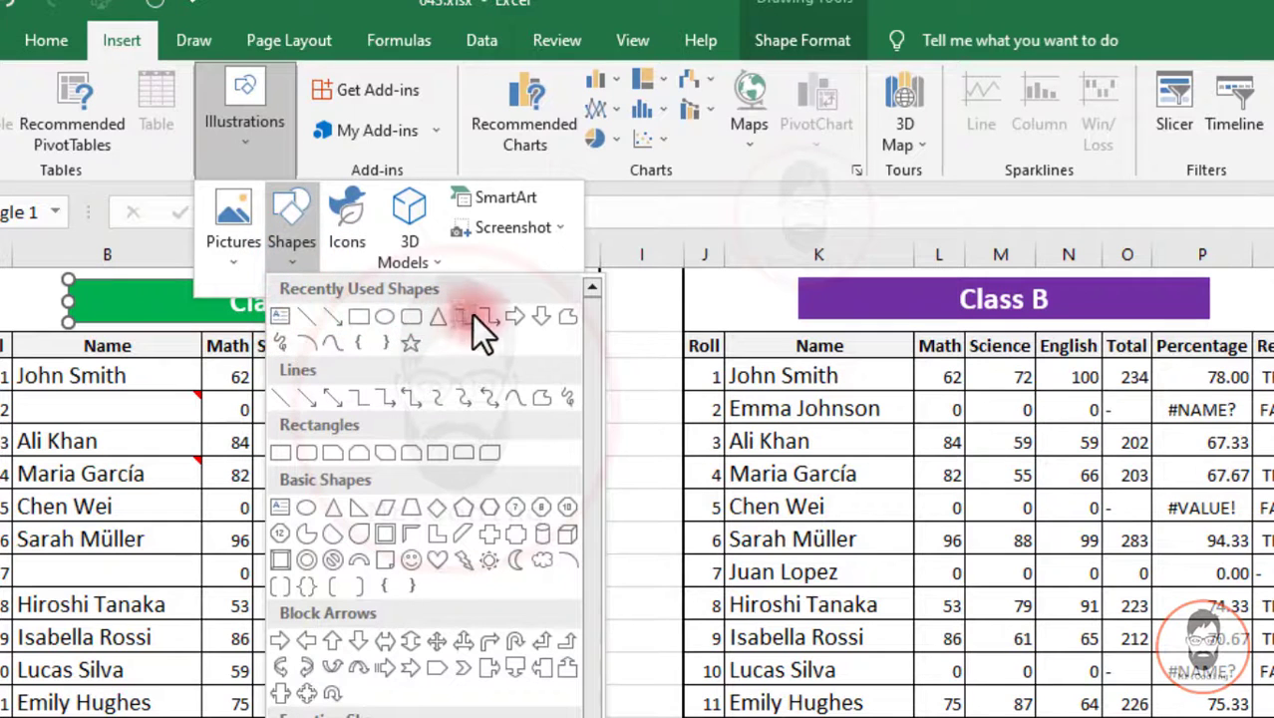
{"action": "left_click", "coordinate": [386, 318]}
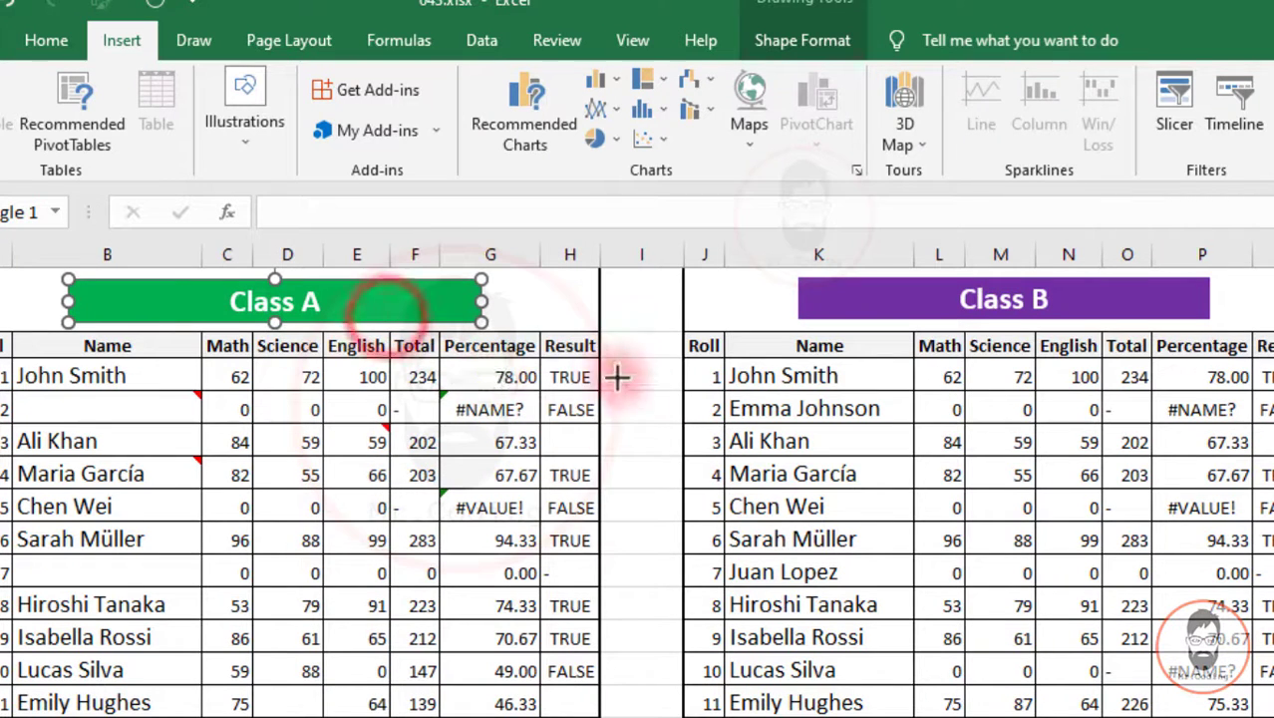
{"action": "left_click_drag", "start_coordinate": [646, 404], "coordinate": [685, 450]}
{"action": "left_click", "coordinate": [663, 594]}
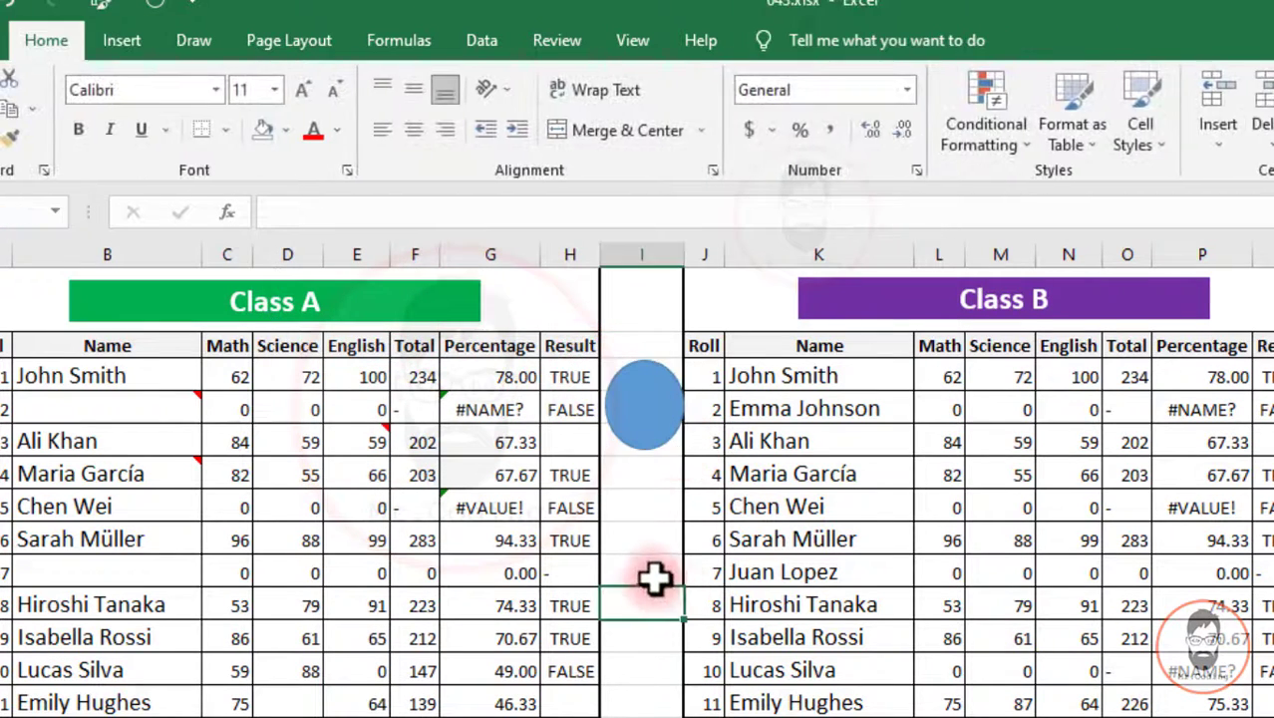
- Select all objects with Go To Special, shift the title shapes and the oval slightly down together, and deselect them
{"action": "key", "text": "F5"}
{"action": "key", "text": "alt+s"}
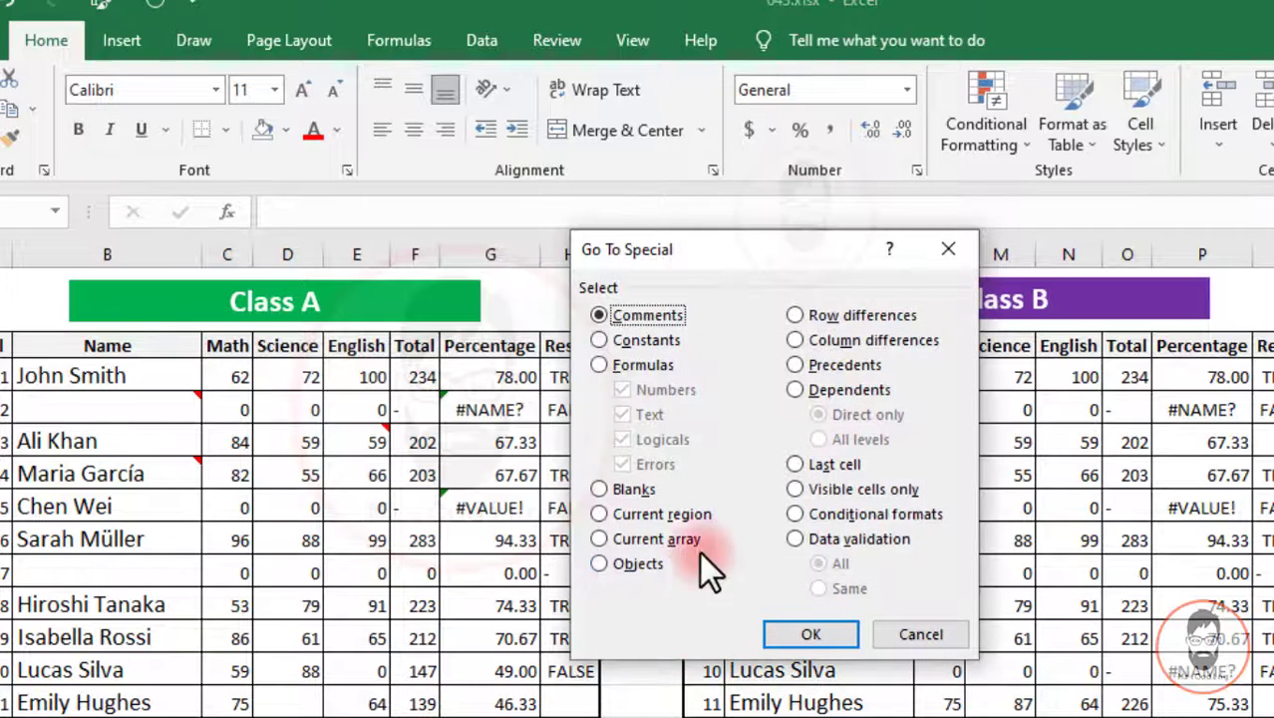
{"action": "left_click", "coordinate": [624, 565]}
{"action": "left_click", "coordinate": [813, 632]}
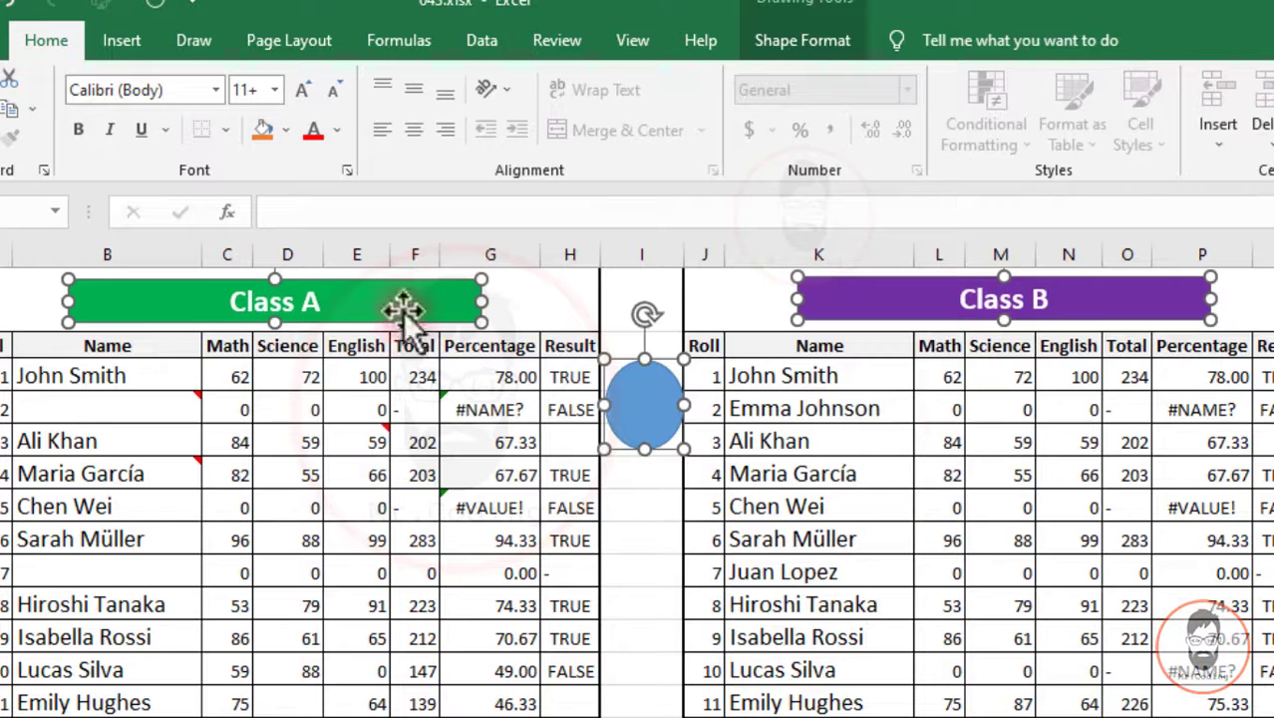
{"action": "mouse_move", "coordinate": [671, 347]}
{"action": "left_mouse_down"}
{"action": "mouse_move", "coordinate": [663, 441]}
{"action": "mouse_move", "coordinate": [666, 353]}
{"action": "left_mouse_up"}
{"action": "key", "text": "Escape"}
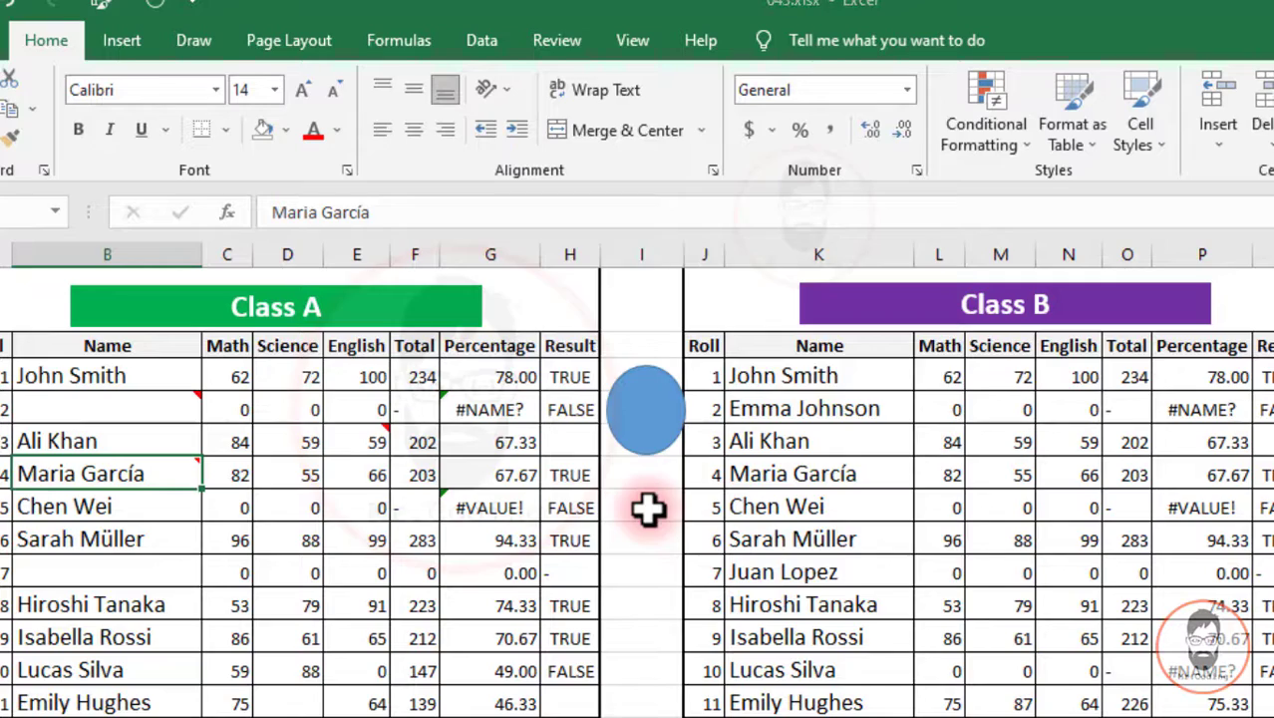
- Starting from cell B6, choose Objects in Go To Special to select every shape again
{"action": "key", "text": "ctrl+g"}
{"action": "key", "text": "alt+s"}
{"action": "left_click", "coordinate": [634, 565]}
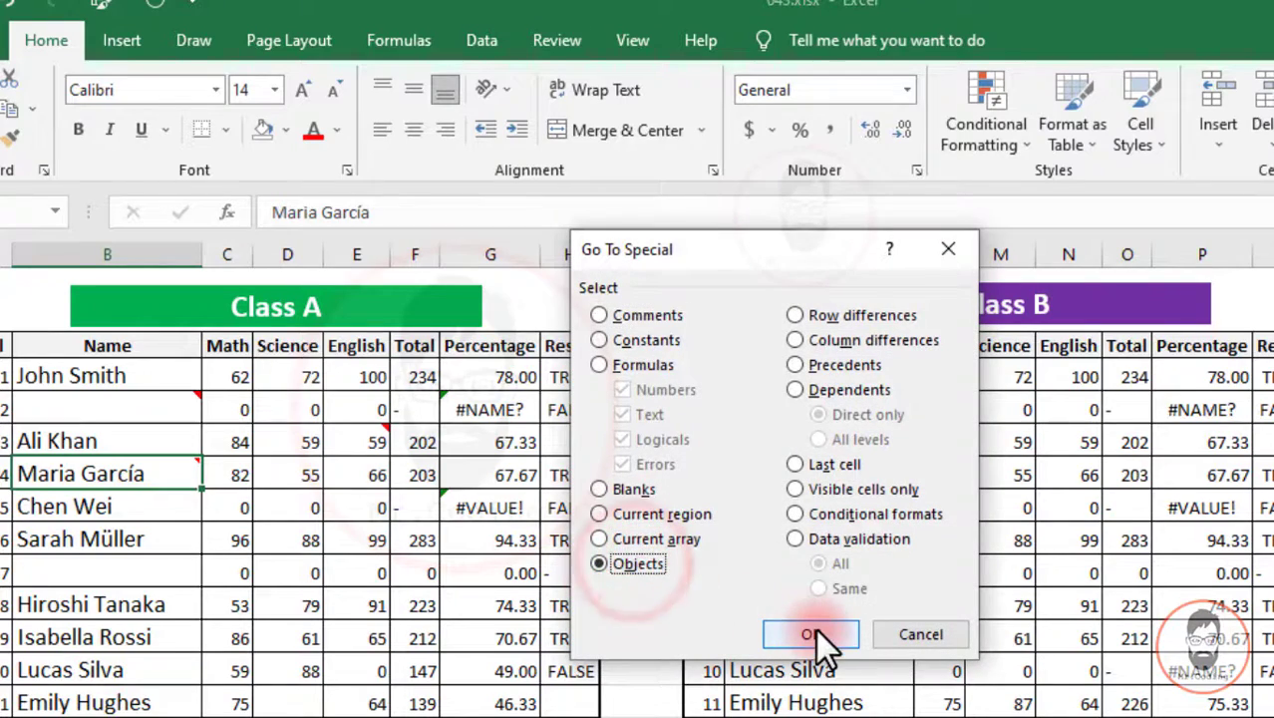